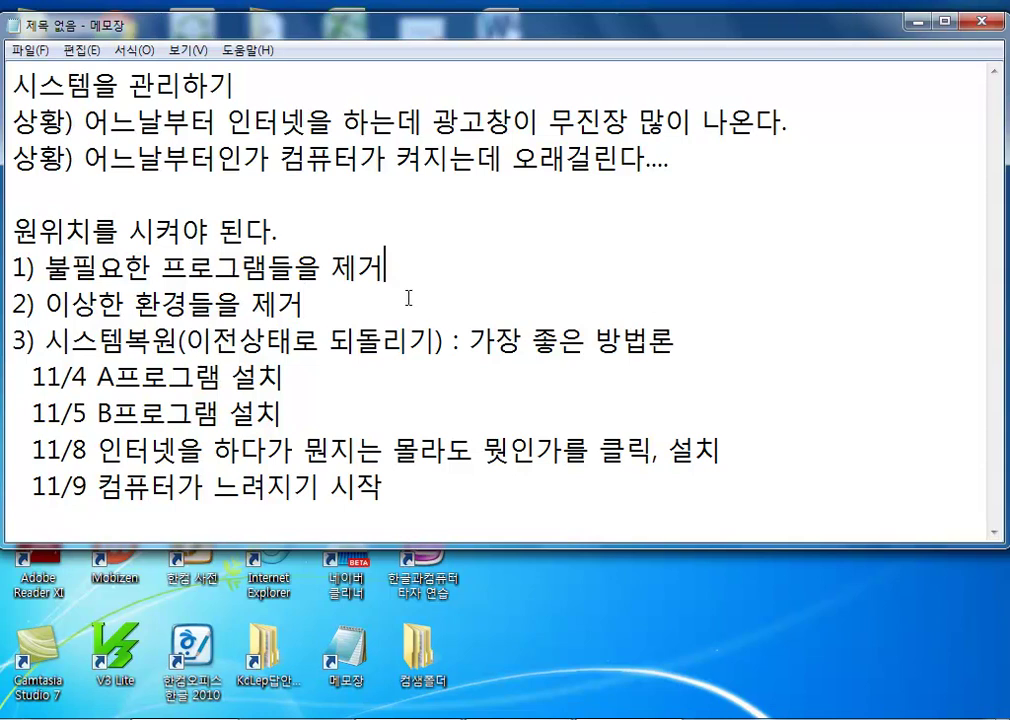
Step: Add the heading "복원방법" below the 11/9 entry, separated from it by a blank line
key(Up)
key(Down)
click(499, 516)
key(Return)
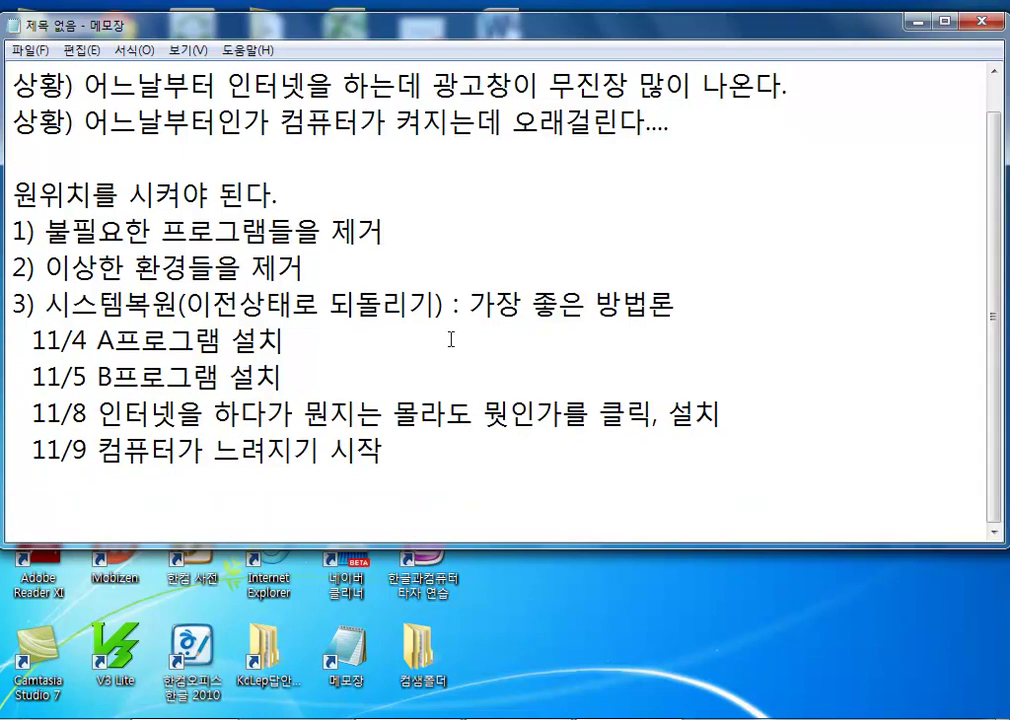
scroll(105, 306, down, 1)
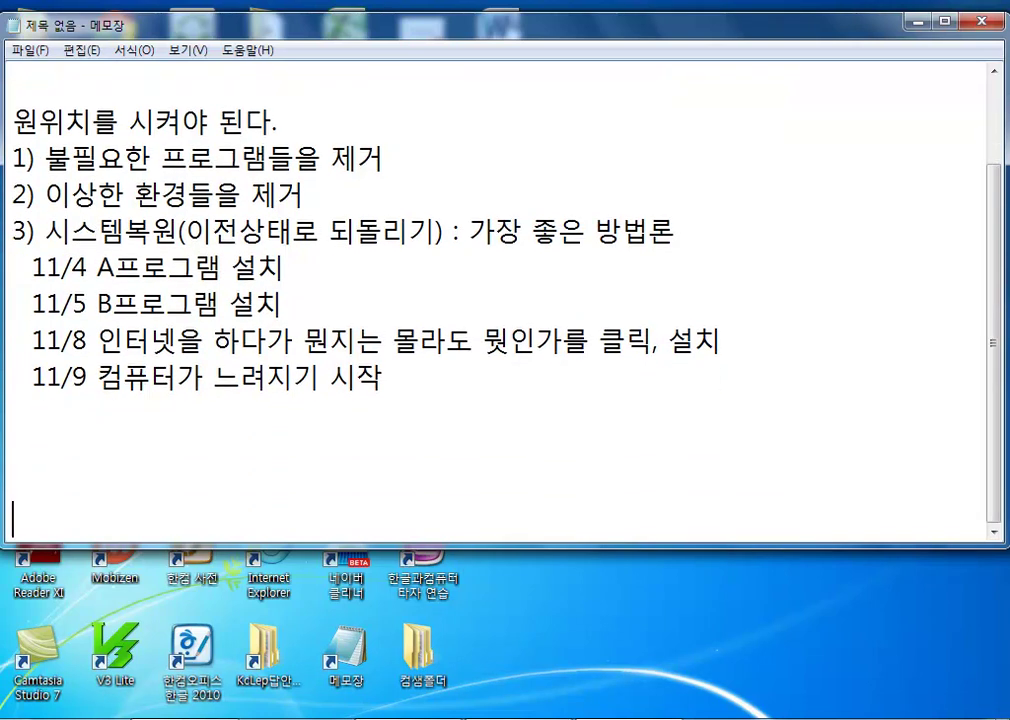
text(ㅂ고우)
key(BackSpace)
key(BackSpace)
key(BackSpace)
key(BackSpace)
text(복원ㅂ)
text(방법)
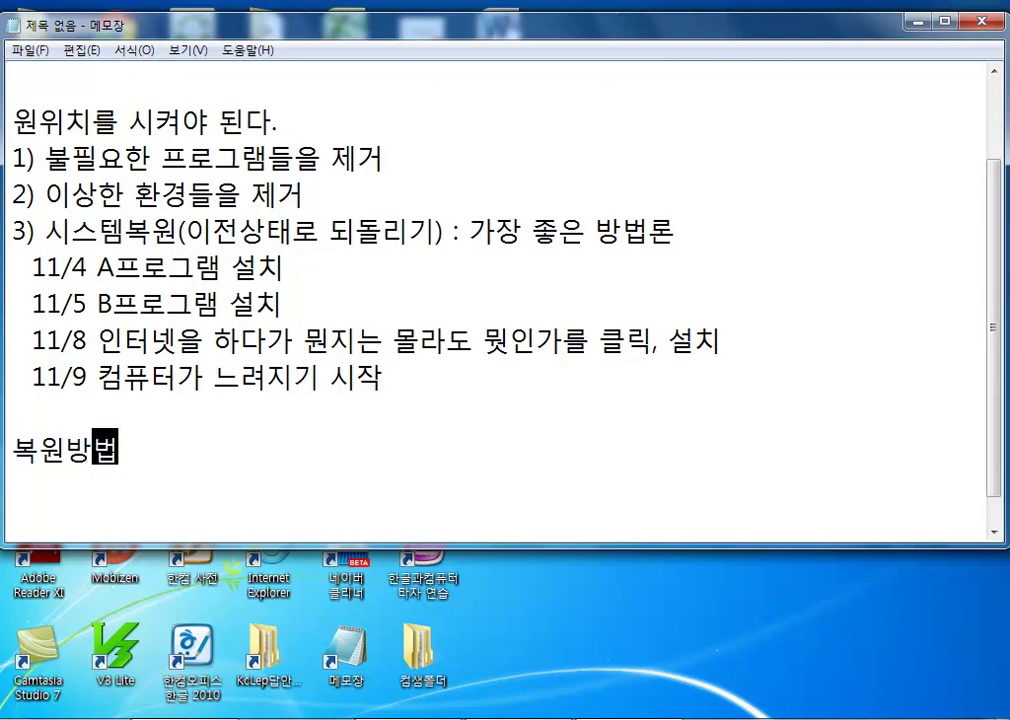
Step: Start a numbered item "1)" on the line directly under the "복원방법" heading
key(Return)
key(Return)
key(BackSpace)
text(1))
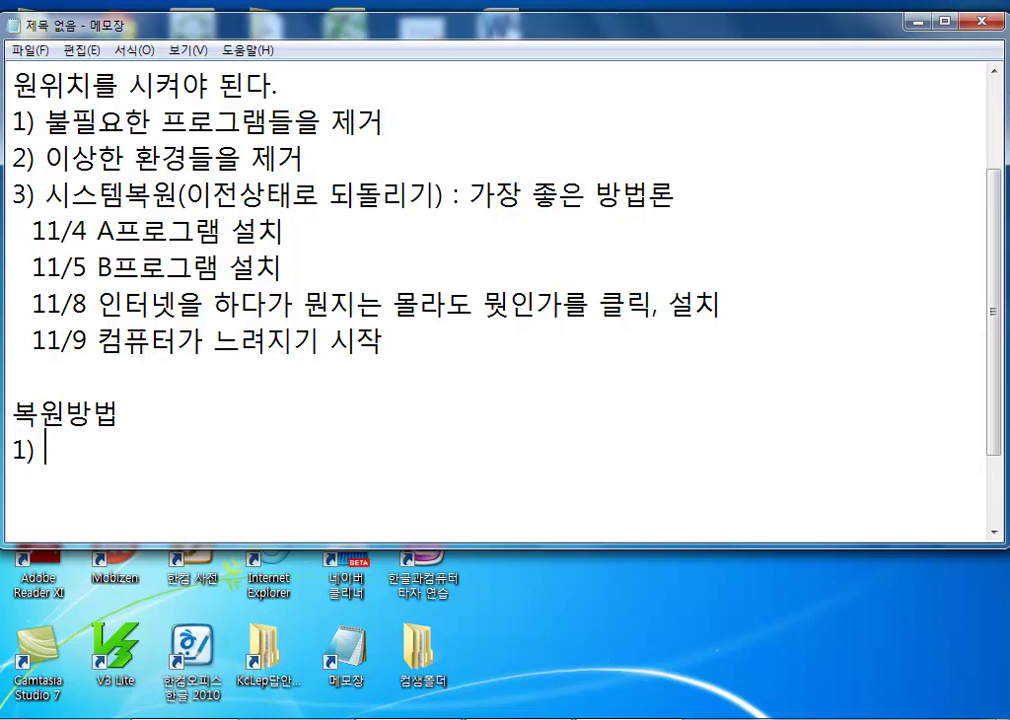
Step: Locate 시스템 복원 among the installed programs, inside 보조프로그램 and 시스템 도구, and return to the note
key(super)
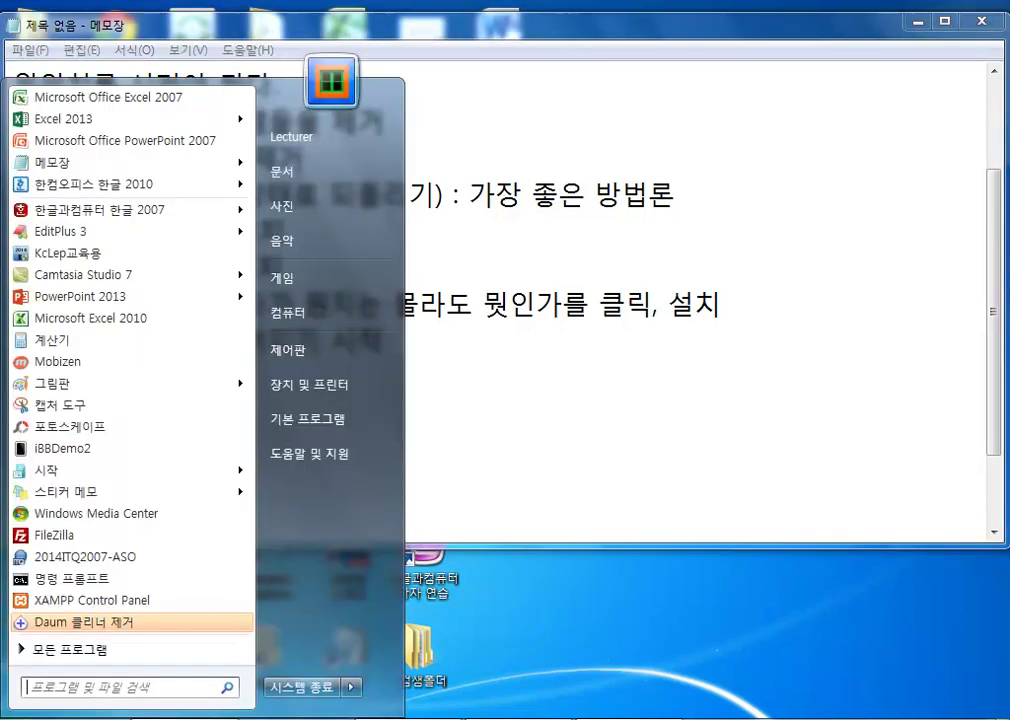
click(70, 648)
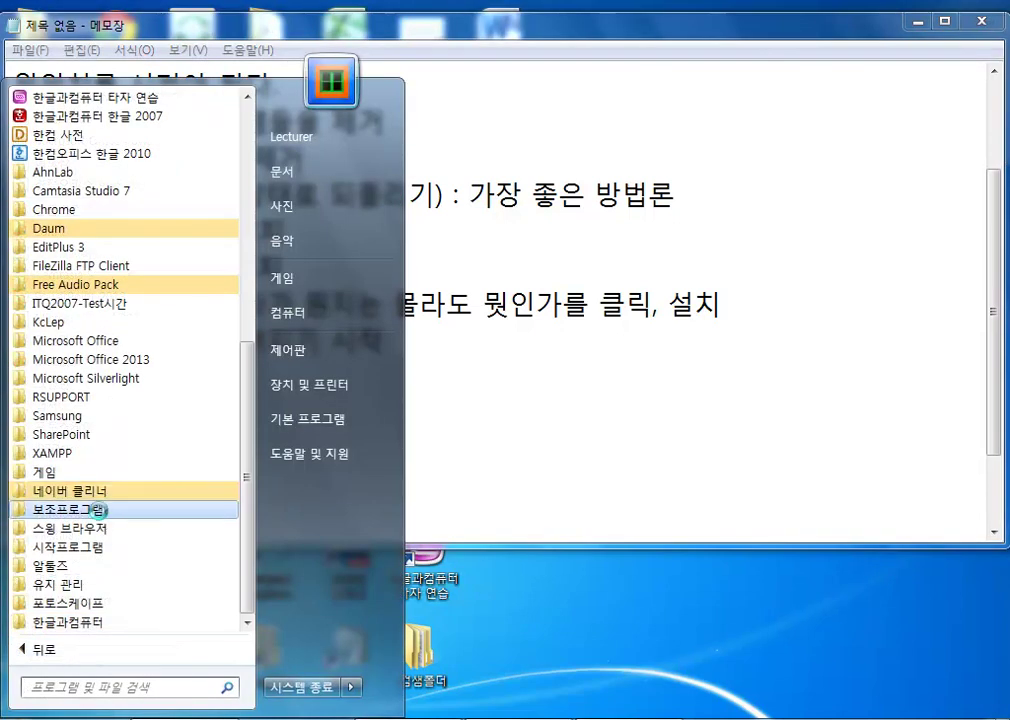
click(124, 509)
scroll(199, 533, down, 2)
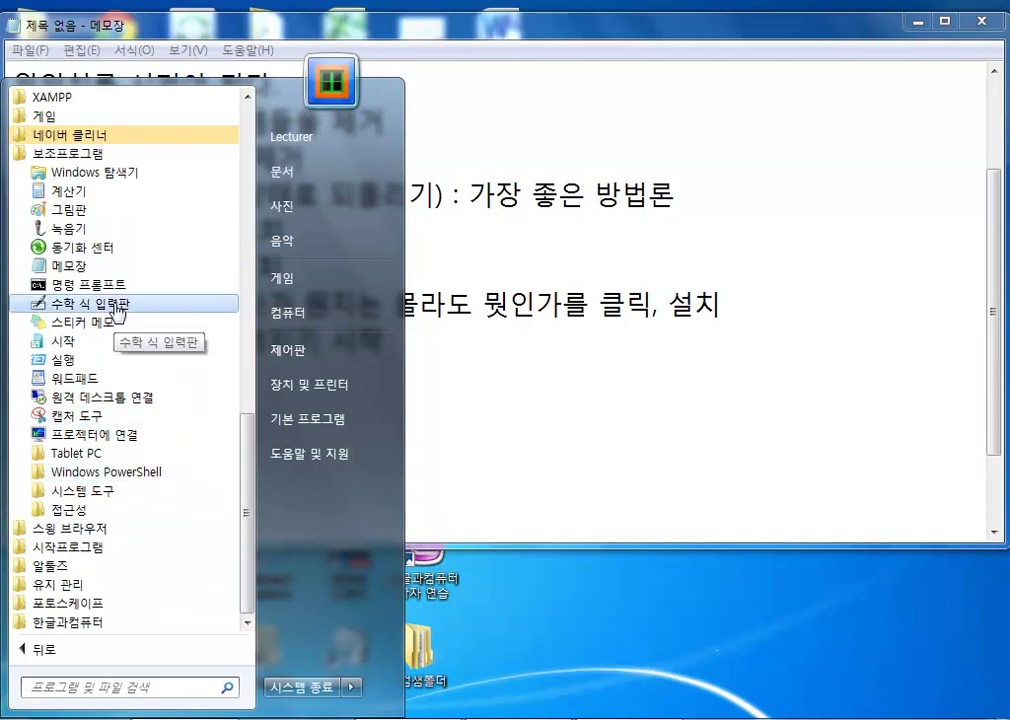
click(104, 491)
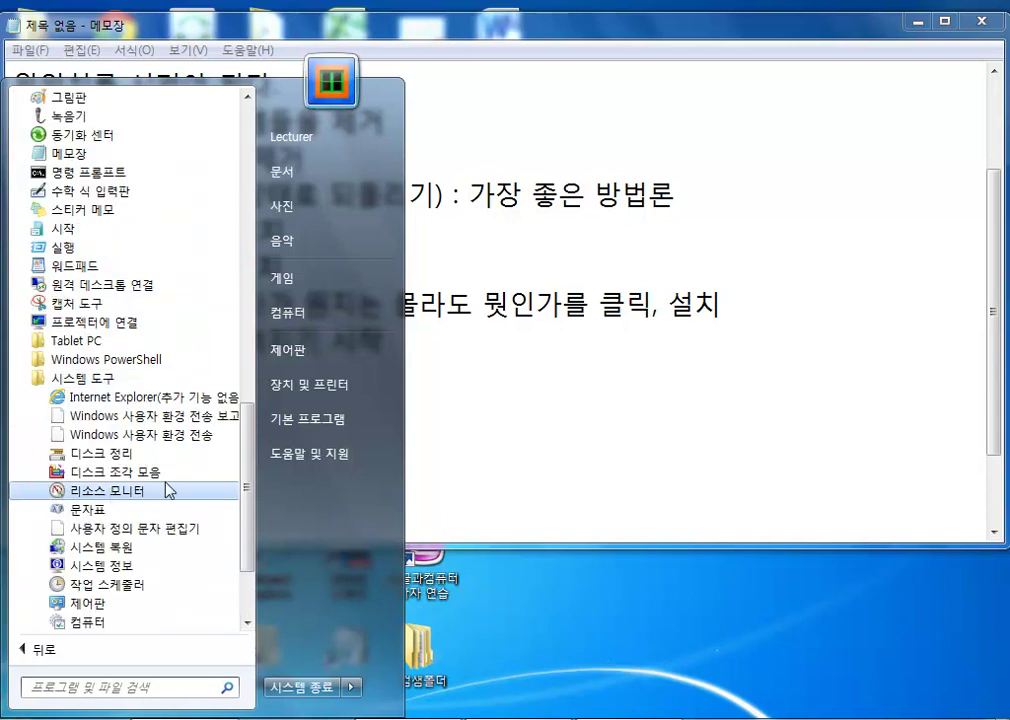
scroll(192, 478, down, 1)
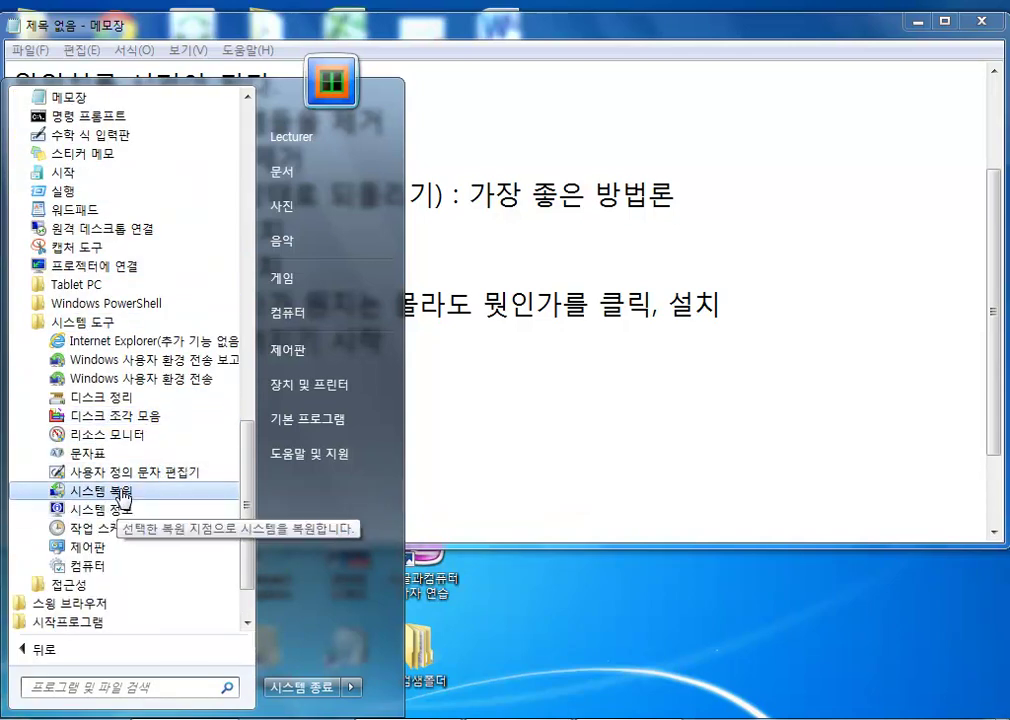
click(440, 390)
Step: Write the path "시작 - 모든프로그램 - 보조프로그램 - 시스템도구 - 시스템 복원" as item 1 and start a new line
text(시작 - )
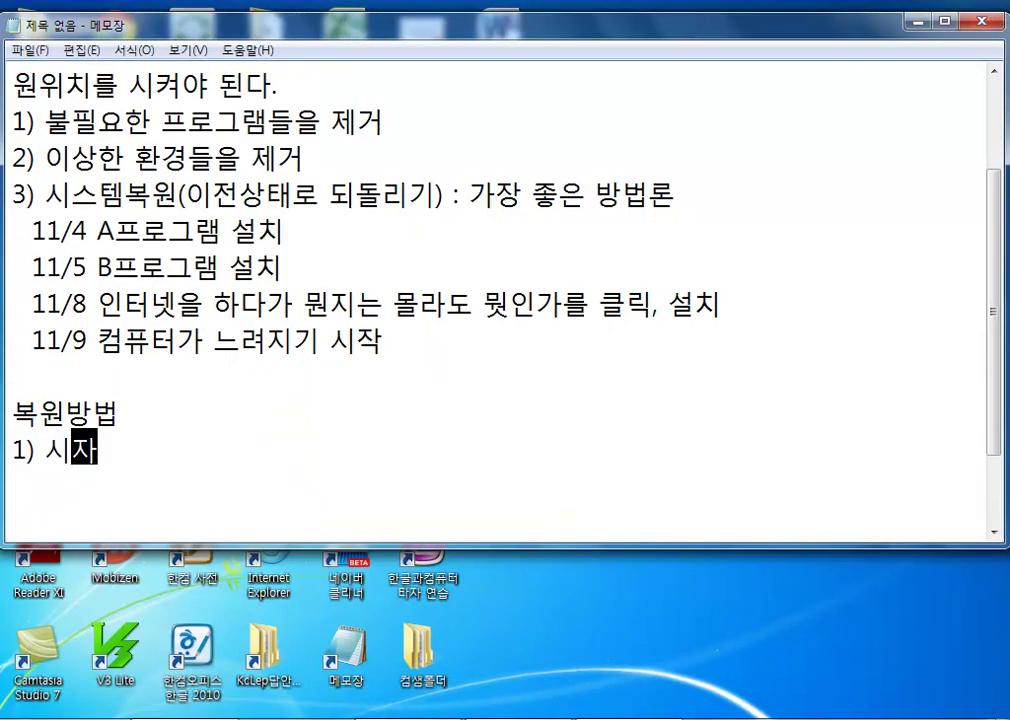
text(모든프로)
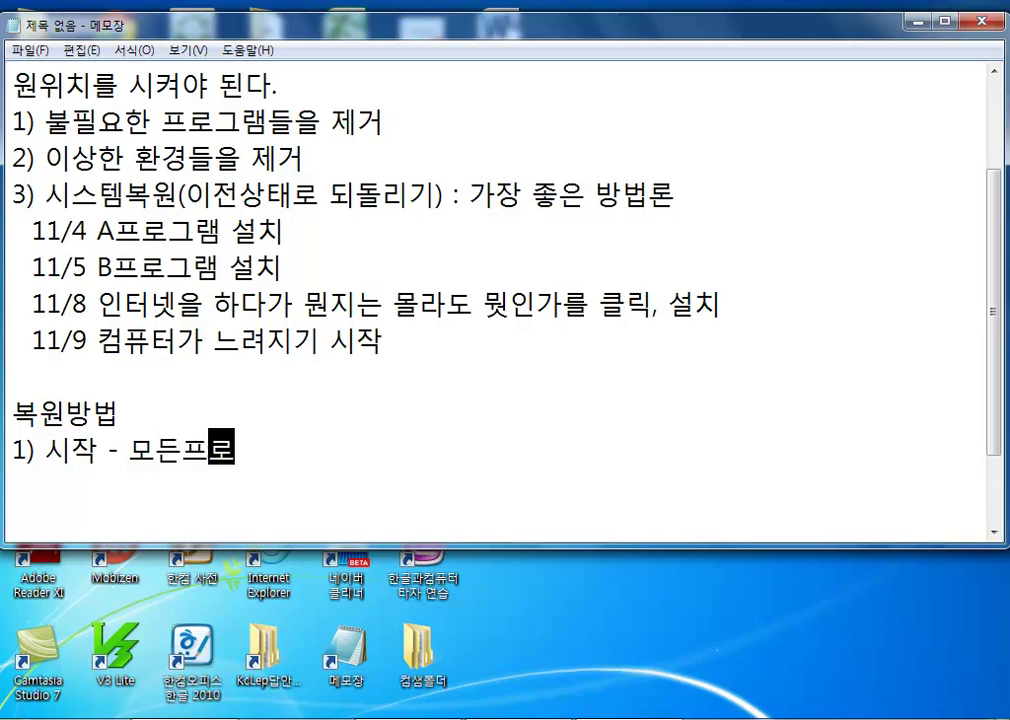
text(그램 - 보조프)
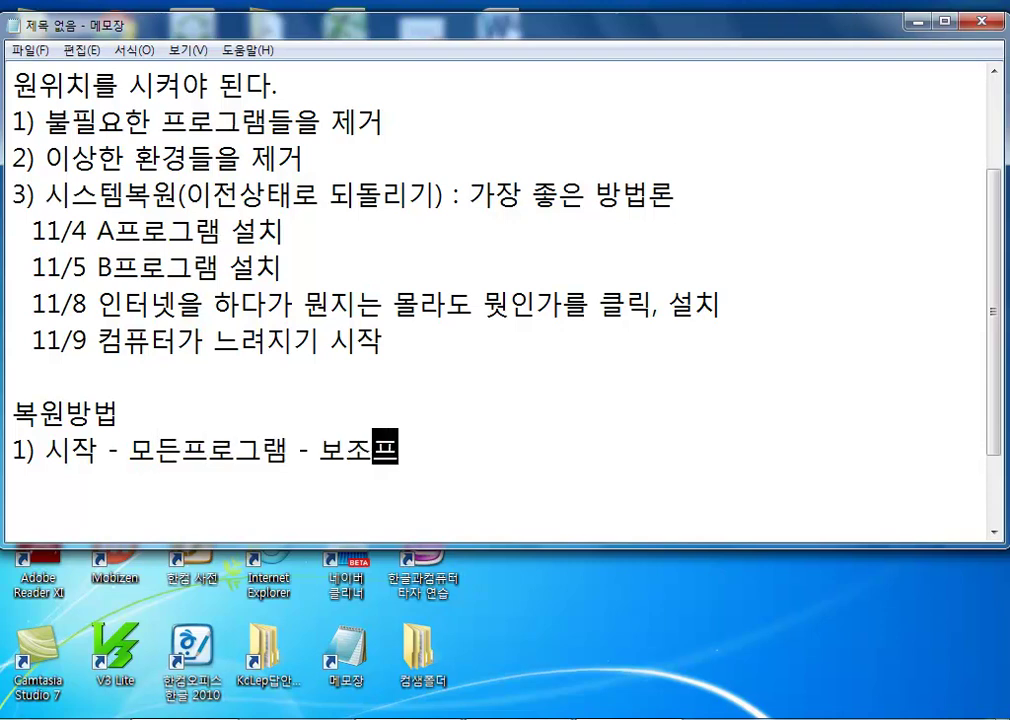
text(로그램 - 시스템도구 -)
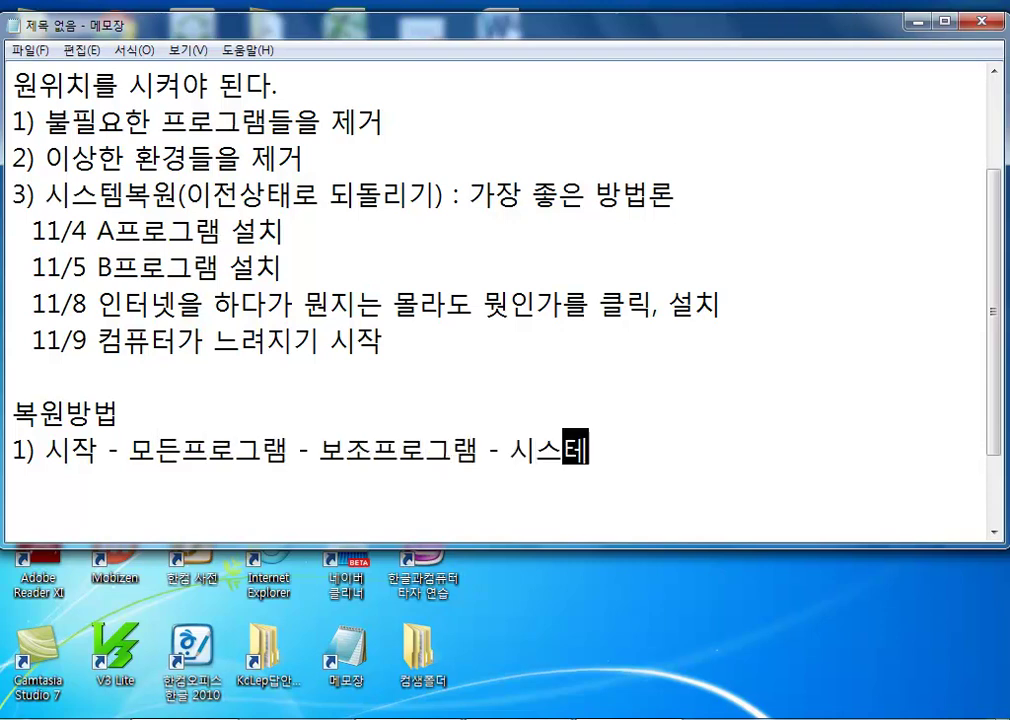
text( 시스템 )
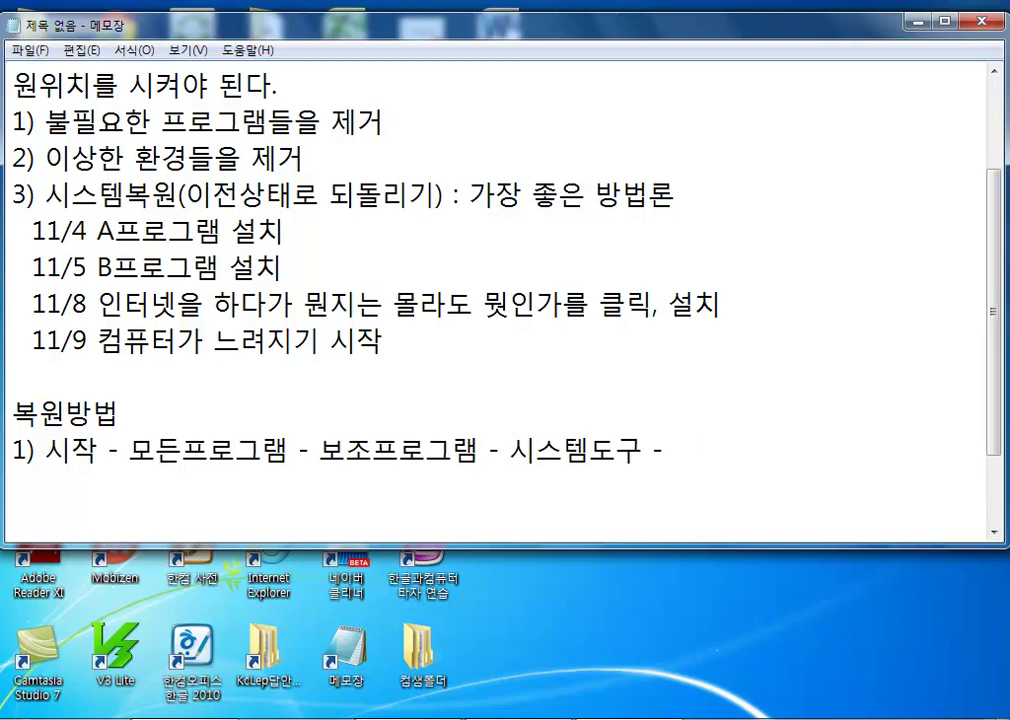
text(복원)
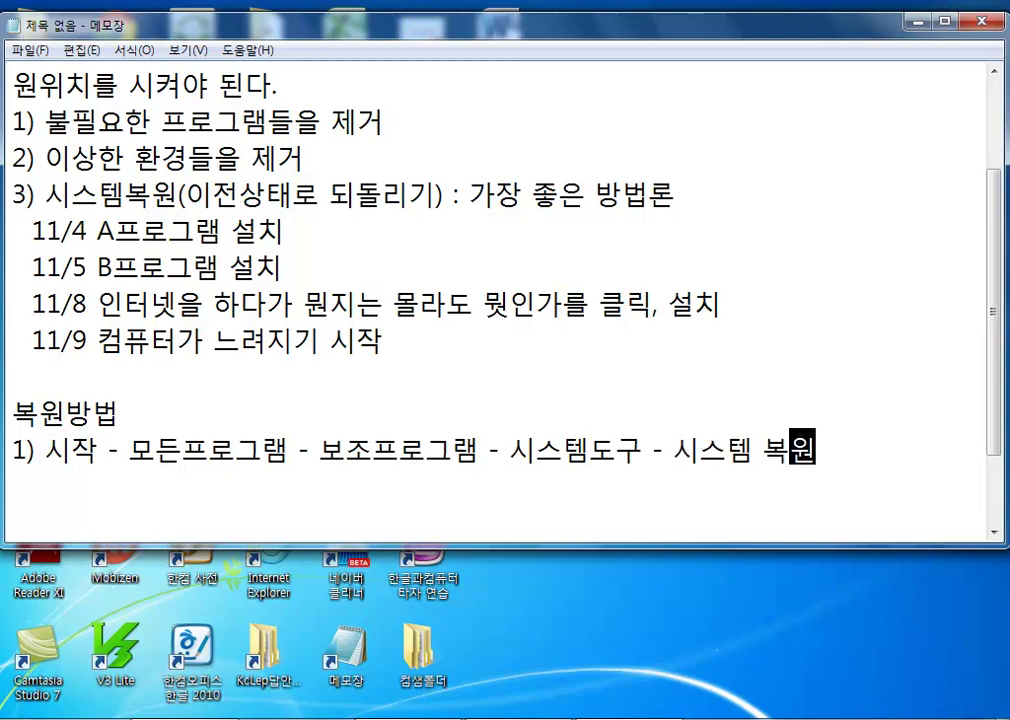
key(Return)
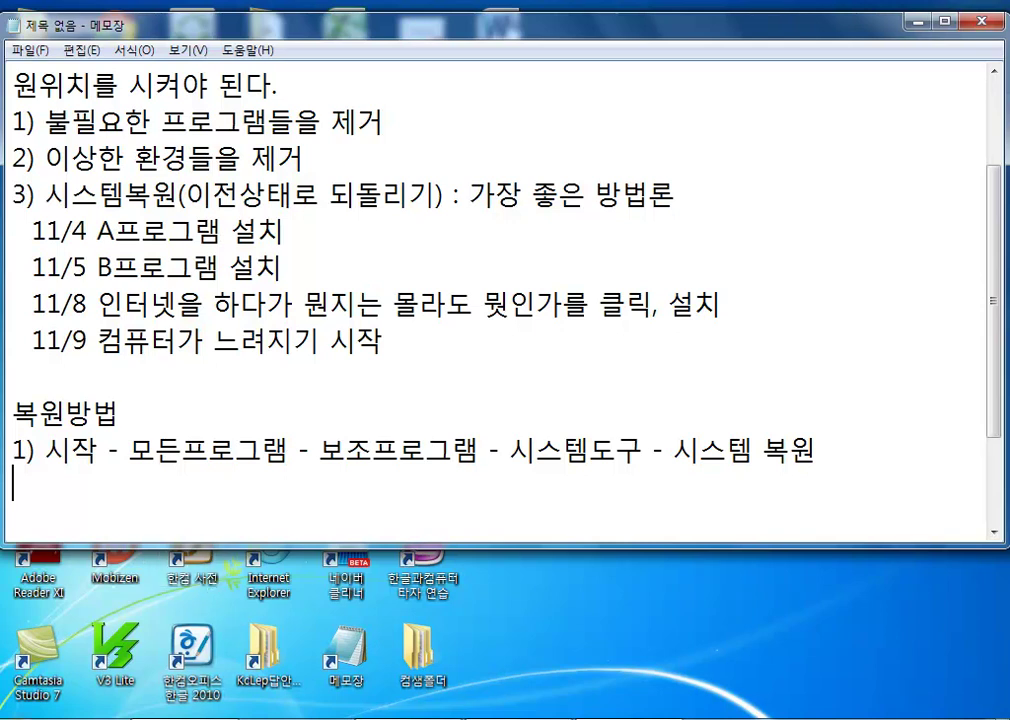
Step: Launch 시스템 복원 from the 시스템 도구 group and move its window clear of the note's last line
click(22, 712)
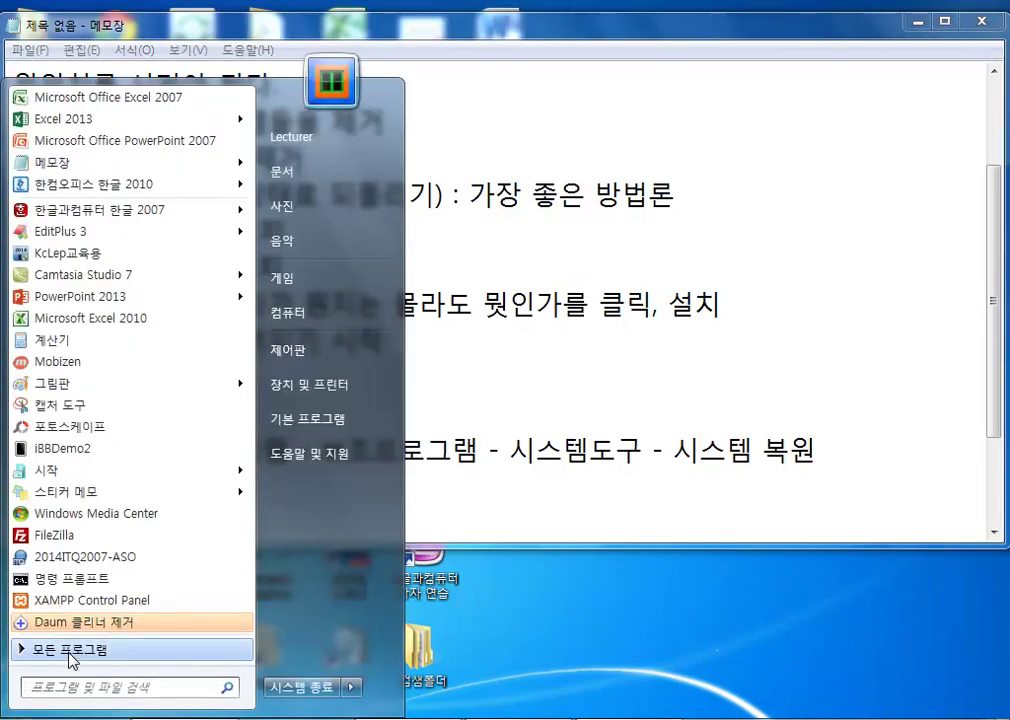
click(72, 657)
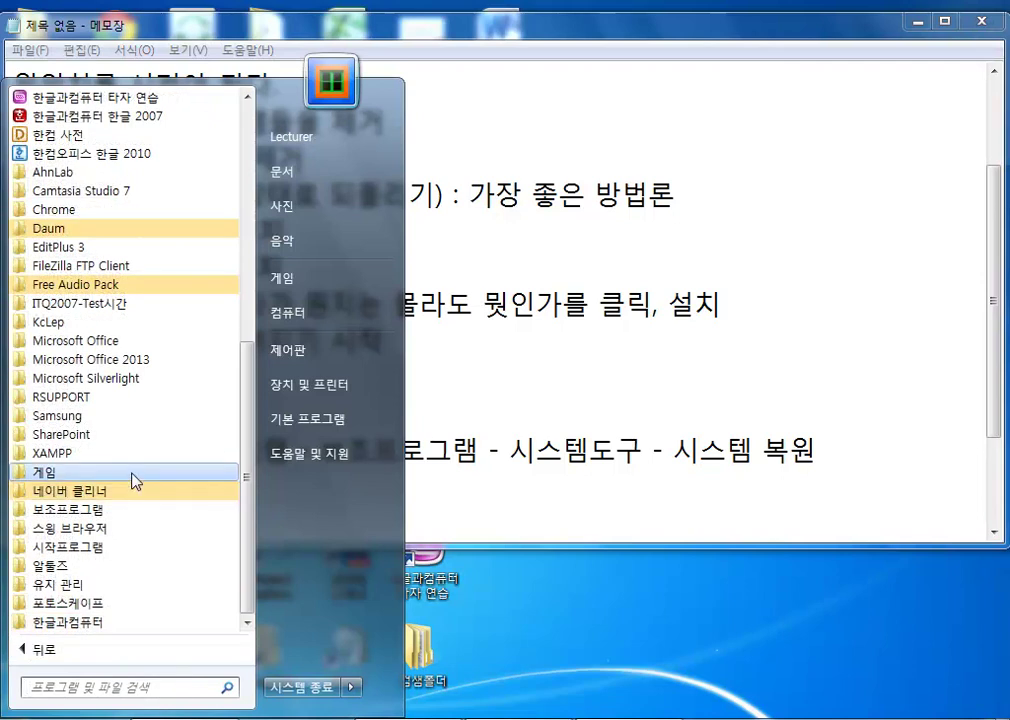
click(118, 509)
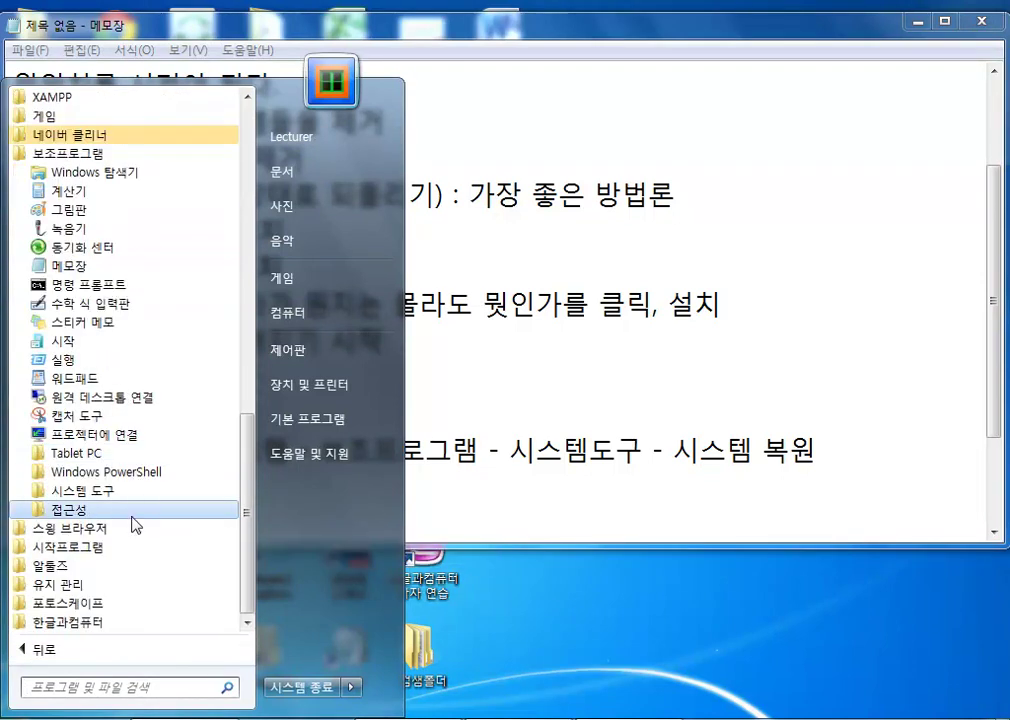
click(108, 489)
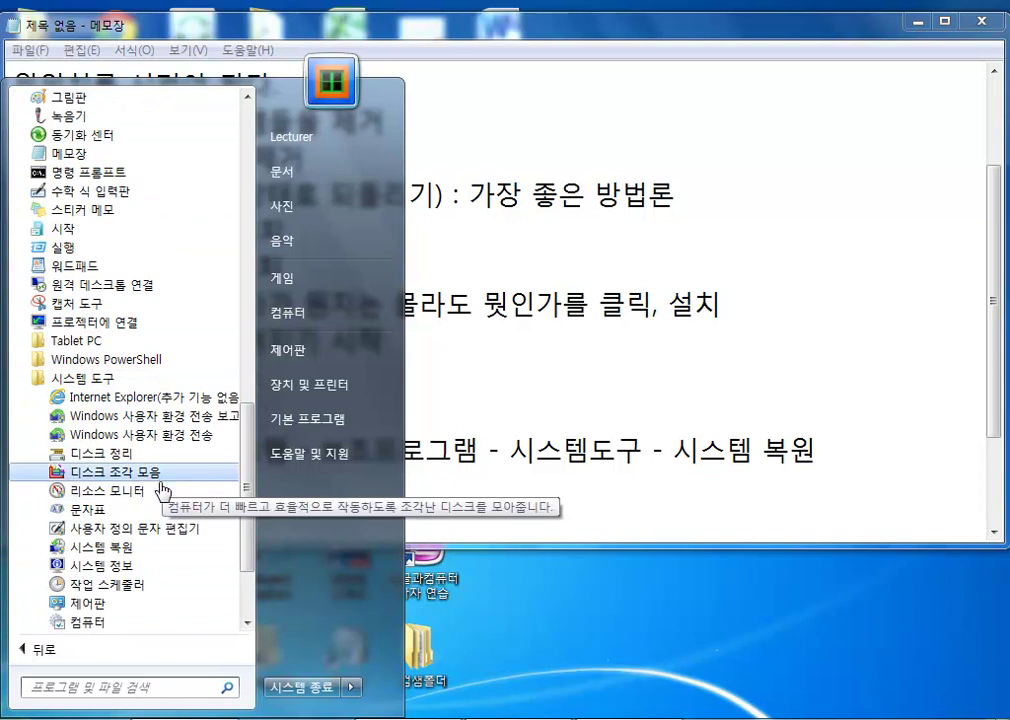
click(124, 548)
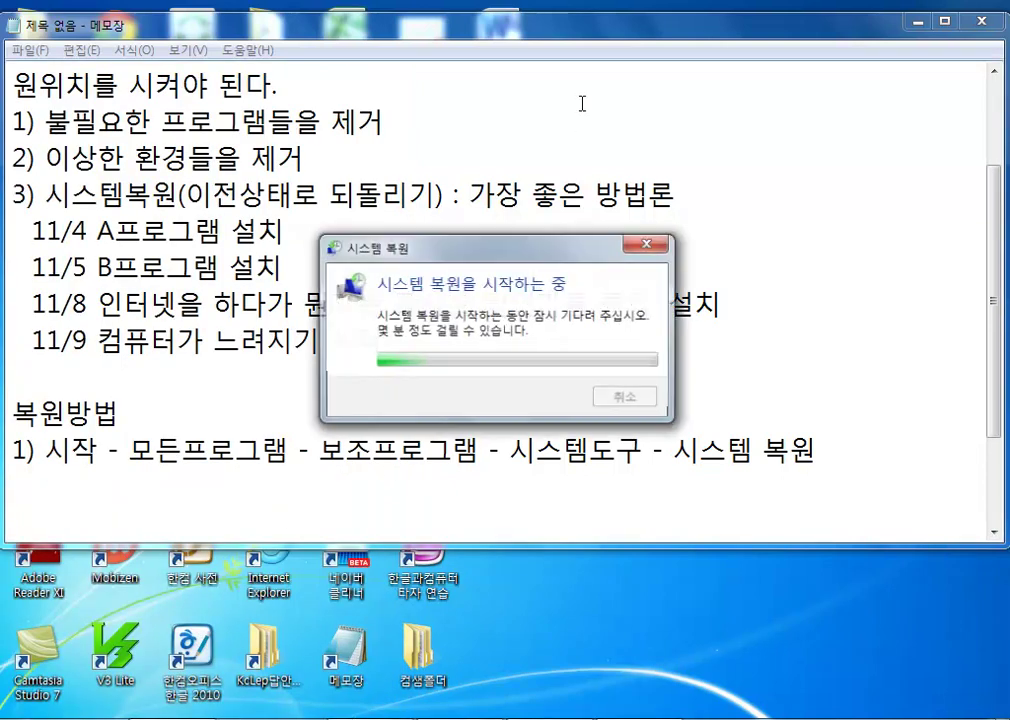
drag(606, 178, 679, 30)
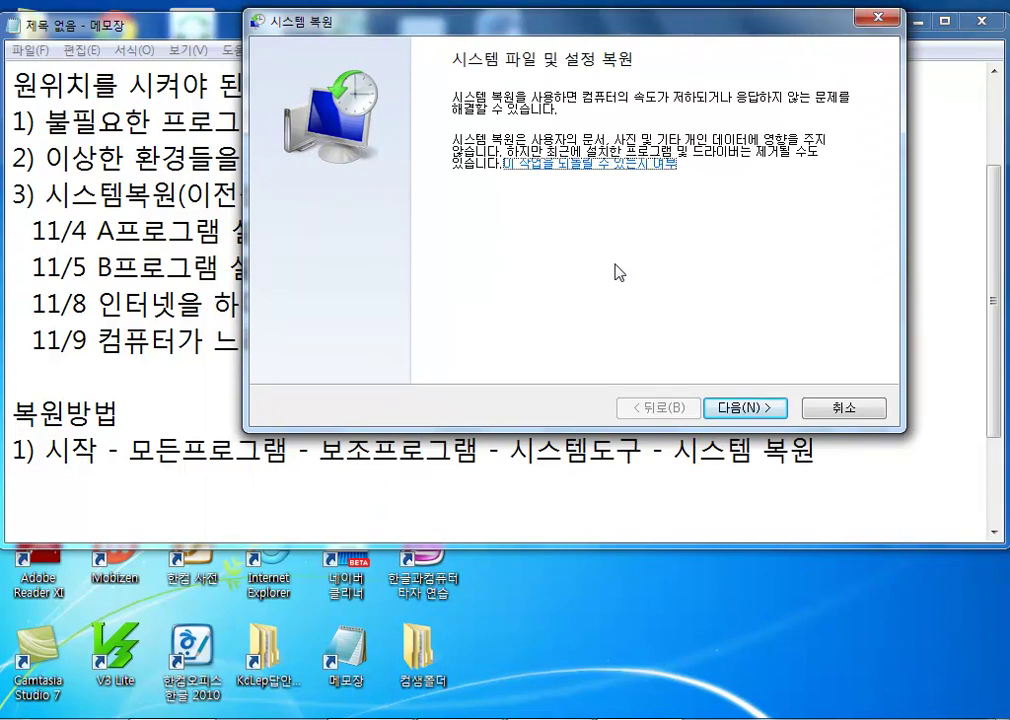
Step: Show the additional restore points, preview the confirmation for the 2014-11-19 오후 5:44:22 Windows Update point, and cancel the restore
click(757, 412)
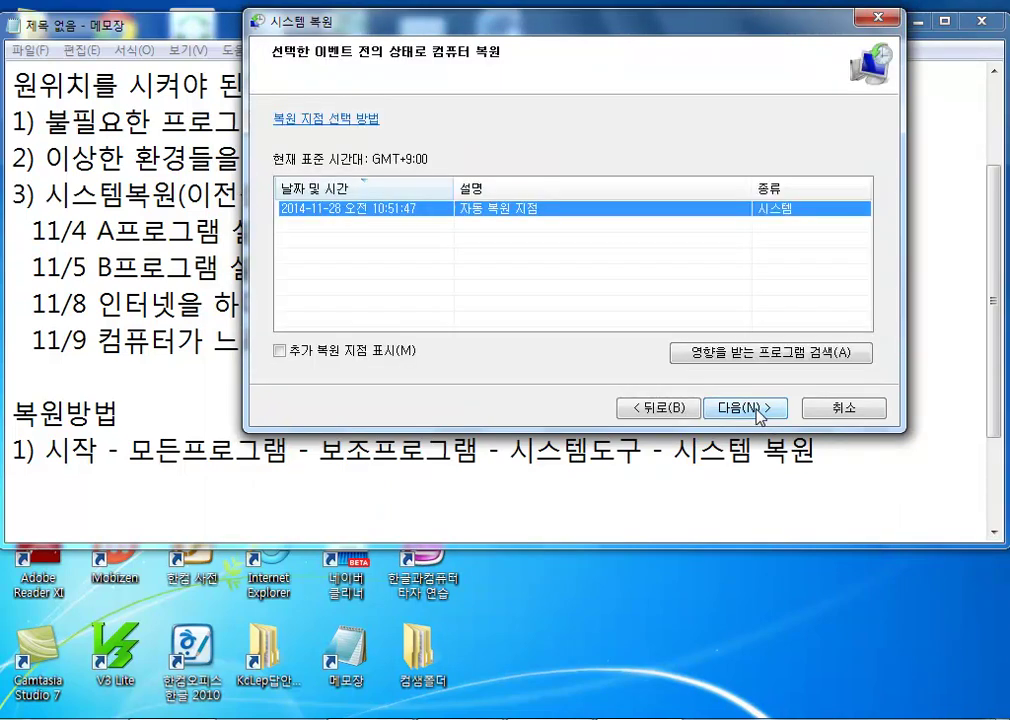
click(280, 351)
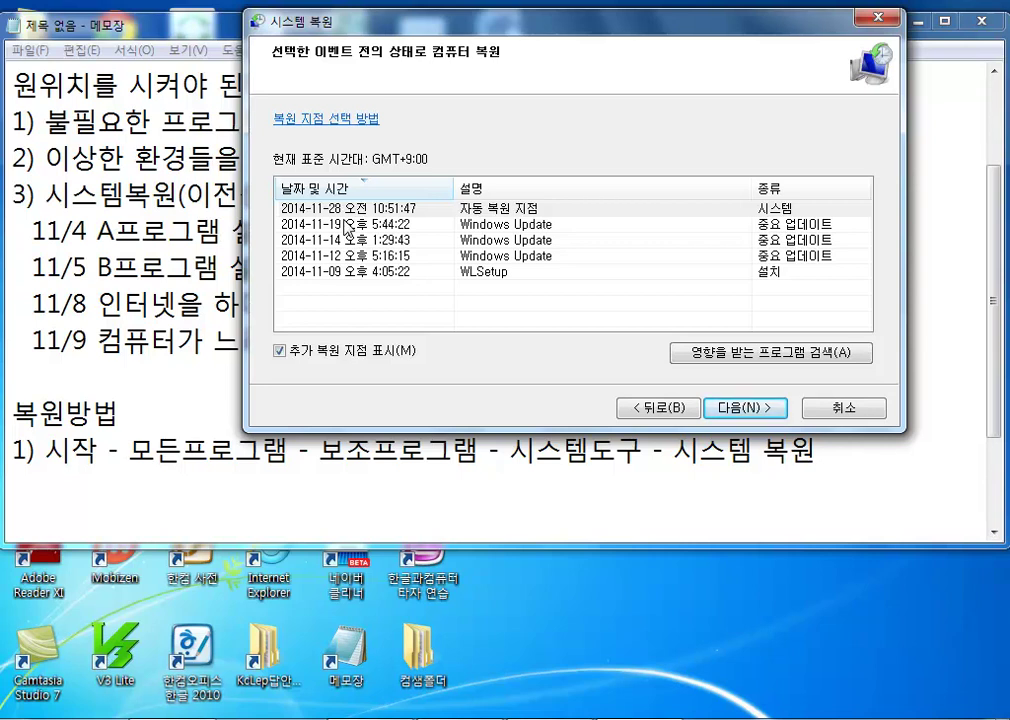
click(355, 228)
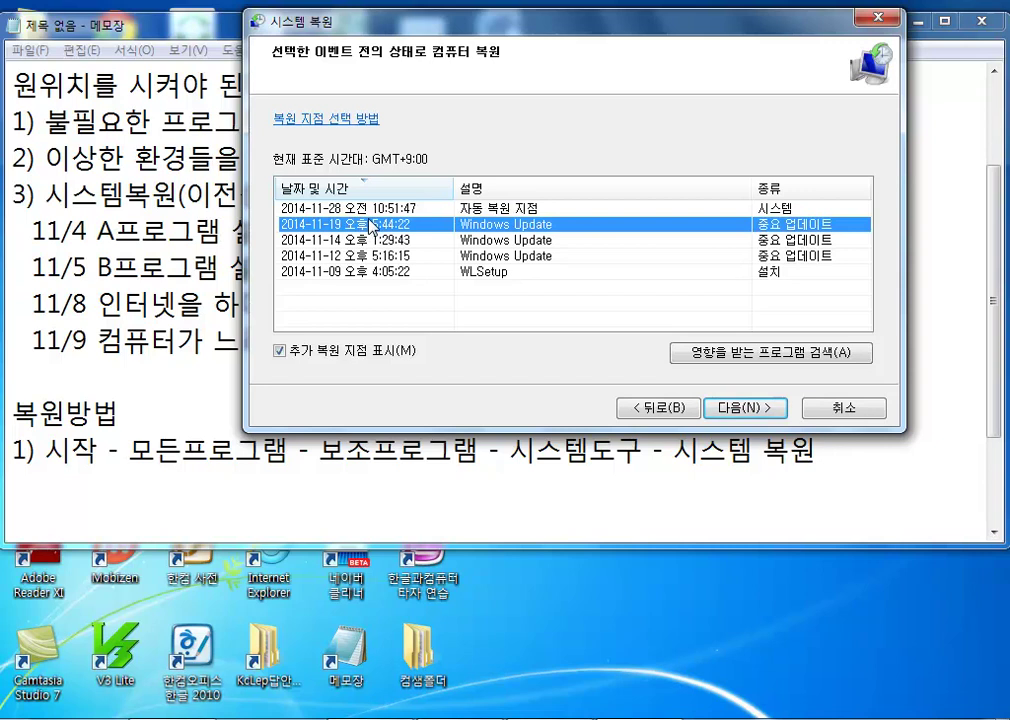
click(741, 407)
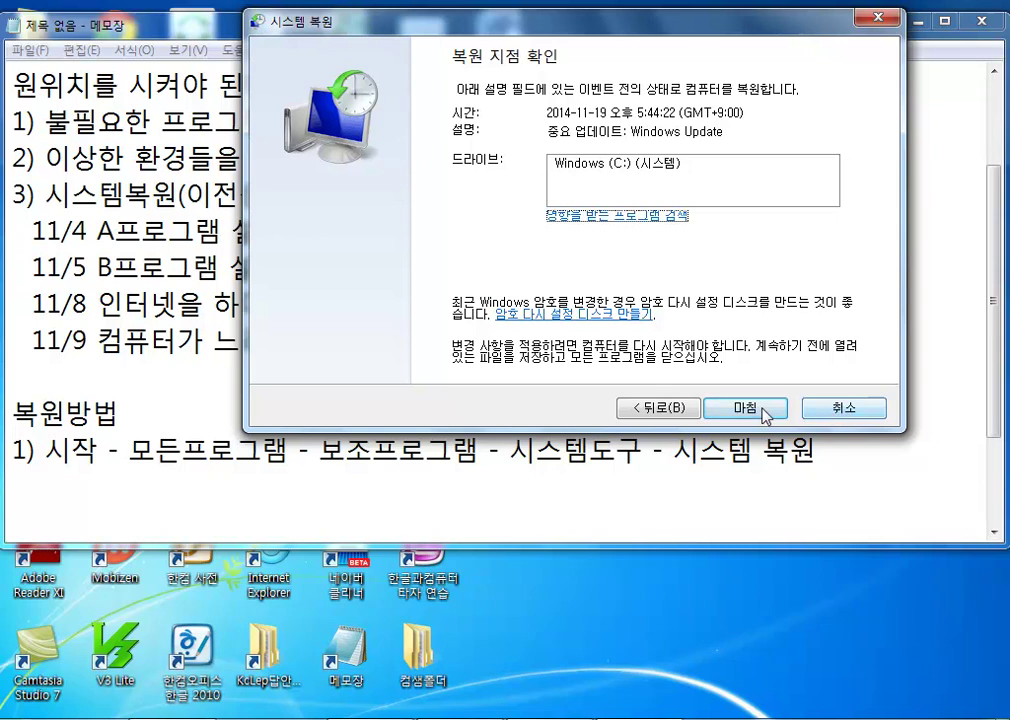
click(845, 415)
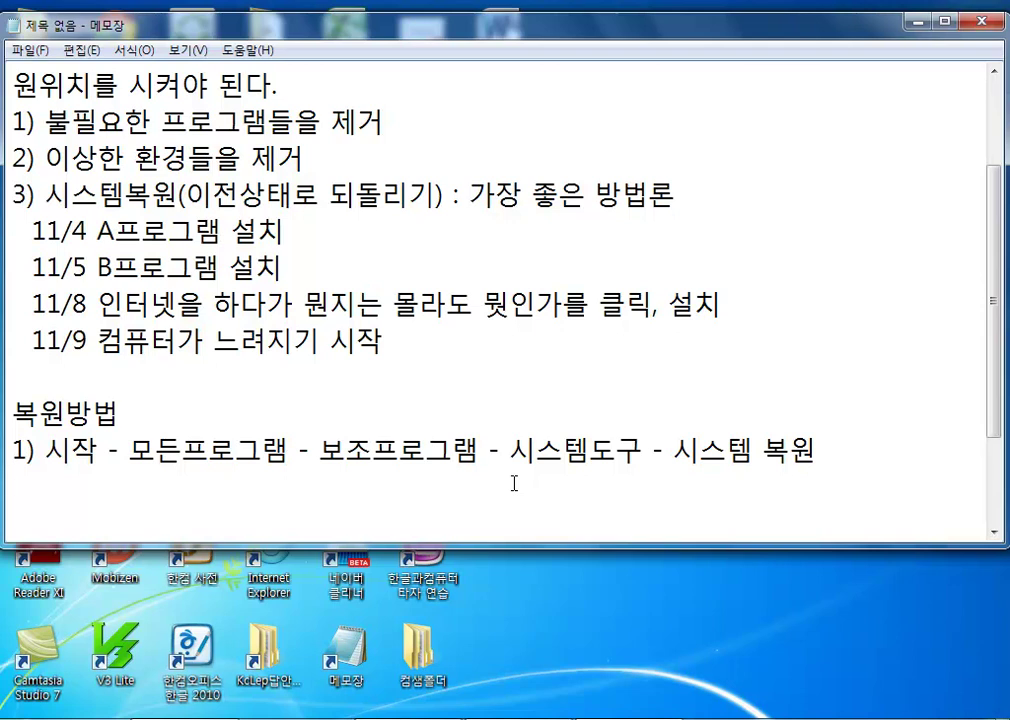
Step: Write the line "11/6일자로 복원을 11/8일에 발생했던 상황이전으로 돌아간다." below item 1
key(Return)
text(11/6)
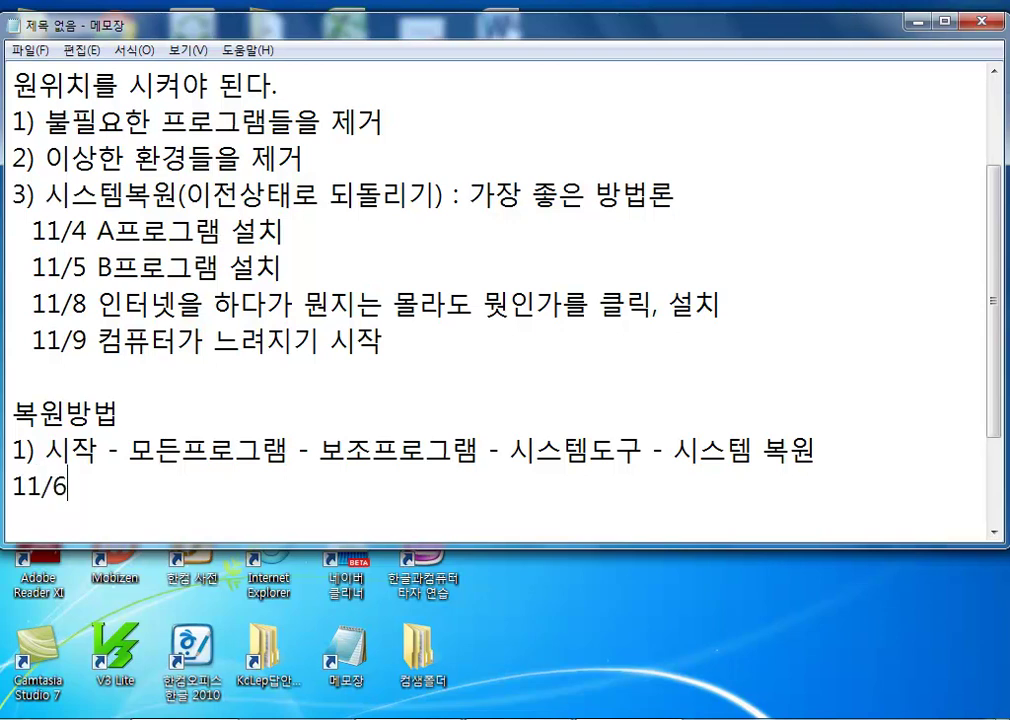
text(일자로 복원을 11/9)
key(BackSpace)
text(8)
text(일)
key(BackSpace)
text(ㄹ에 발생ㅎㅐㅆ던 ㅅㅏㅇ황이전)
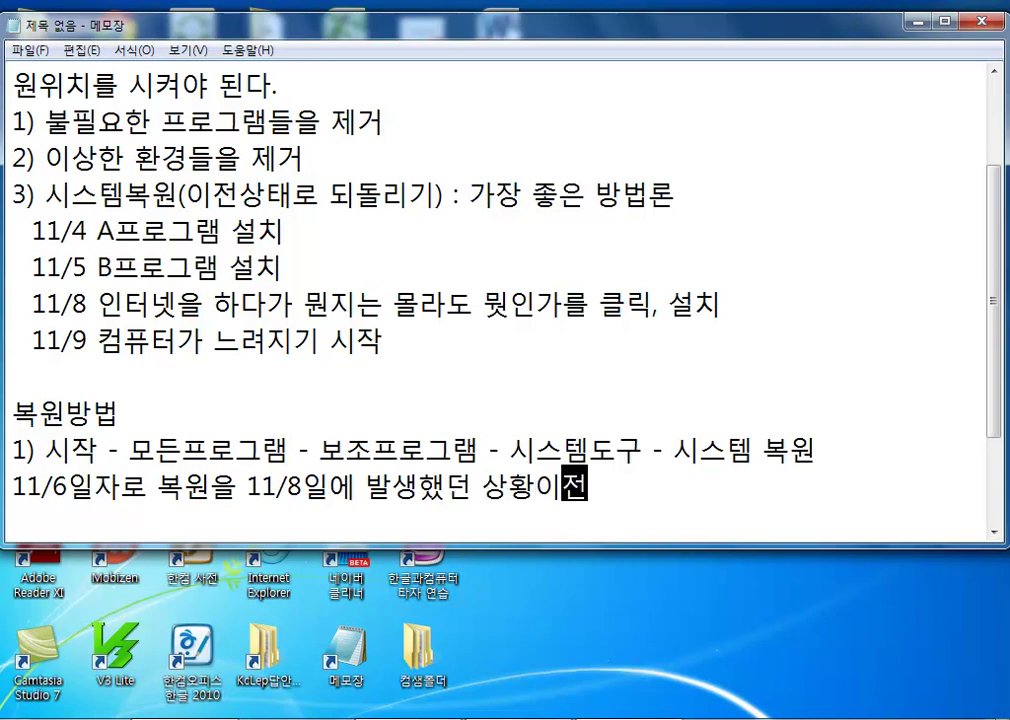
text(으로 돌아가)
text(ㄴ다.)
key(Return)
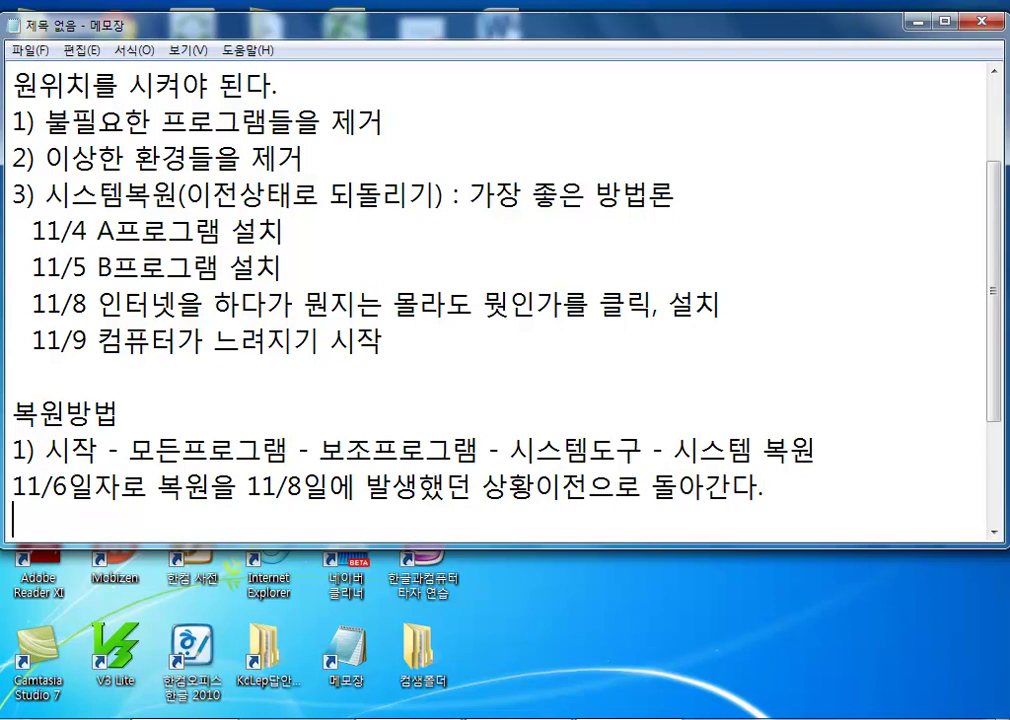
Step: Add the line "11/8일에 즐겨찾기, 문서폴더에 자료들도 만들어놨다....." beneath the 11/6 restore sentence
text(11/8일에 즐겨찾기, 문서폴더에 자료들도 만들어)
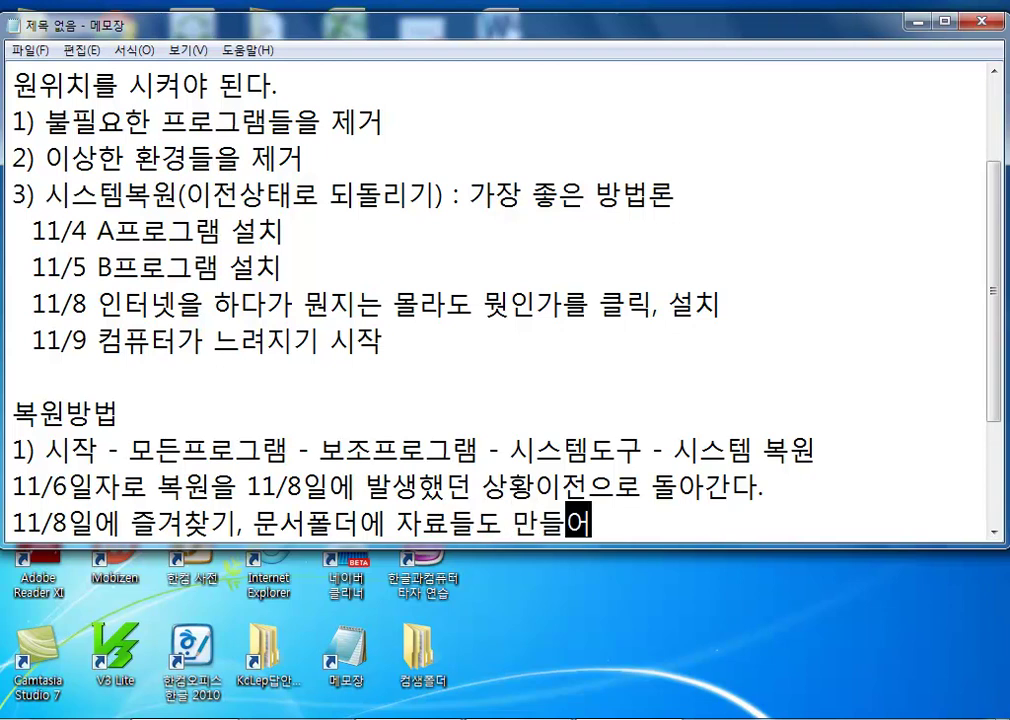
text(놨다.....)
key(Return)
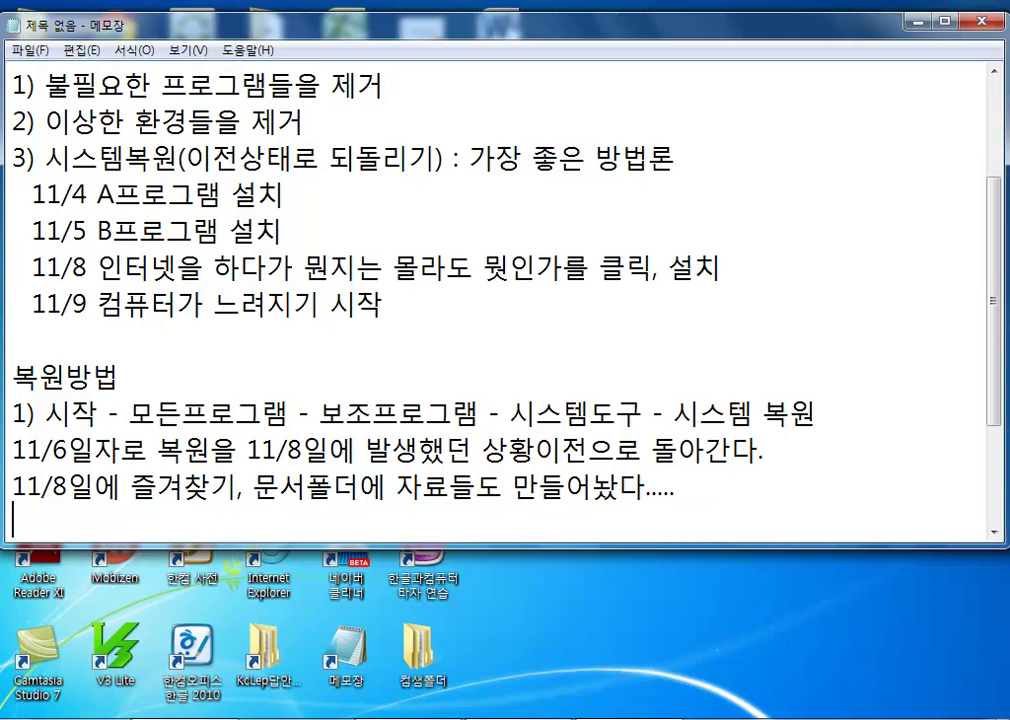
Step: Add the line "개인적인 내용은 전혀 손상이 없다." beneath the 11/8 sentence
text(개인적인 )
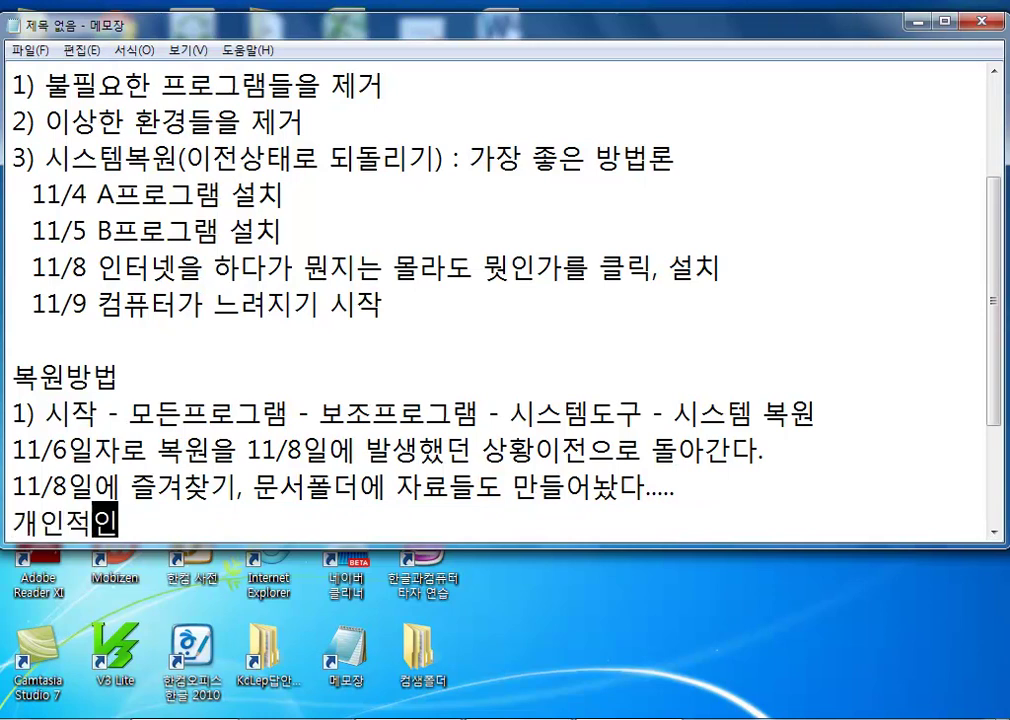
text(내용은 저)
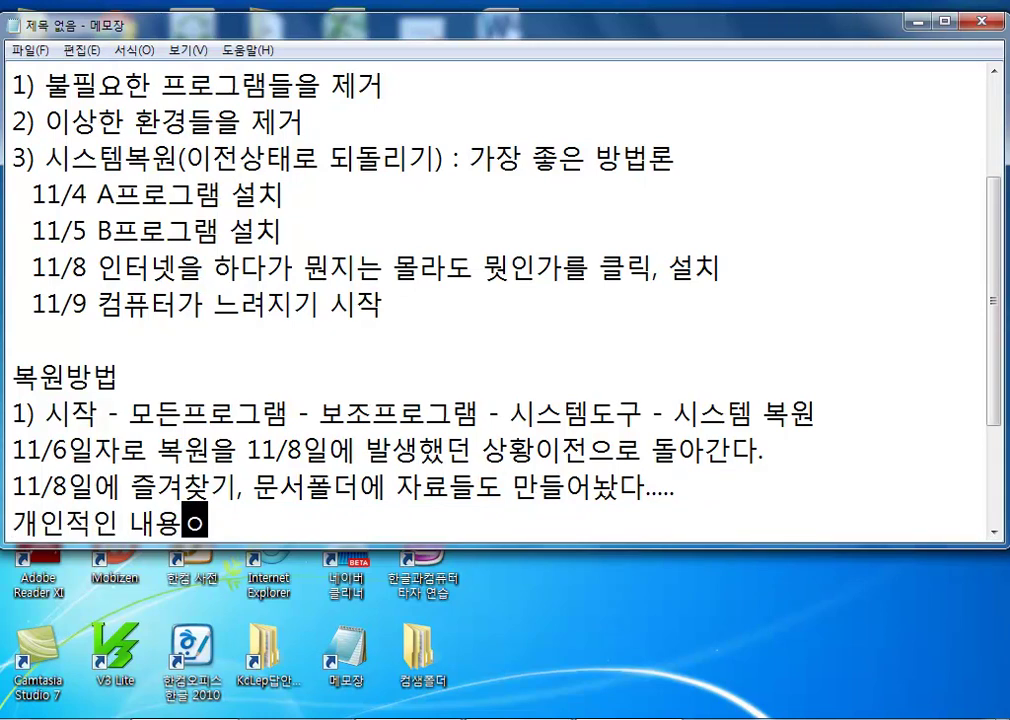
text(ㄴ혀 손상이 )
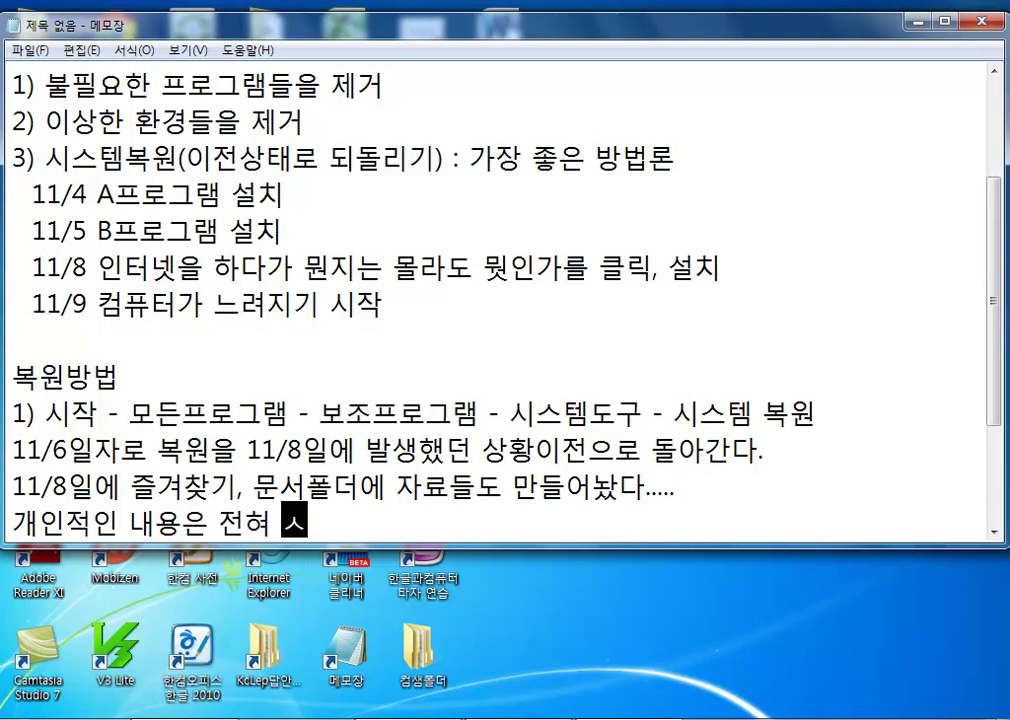
text(없)
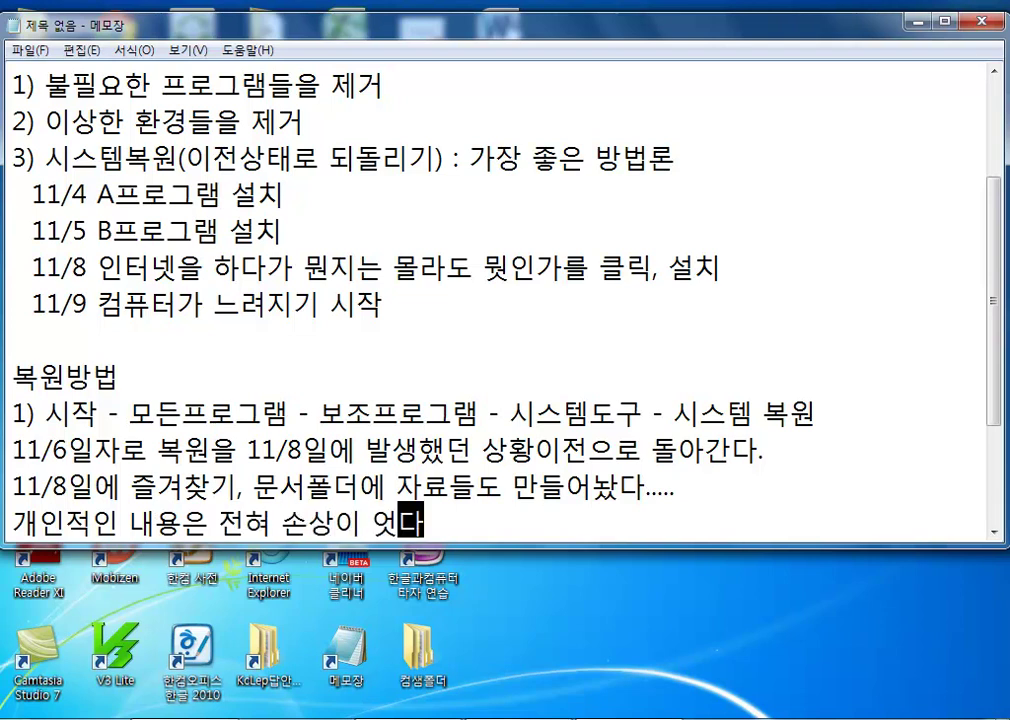
text(다.)
key(Return)
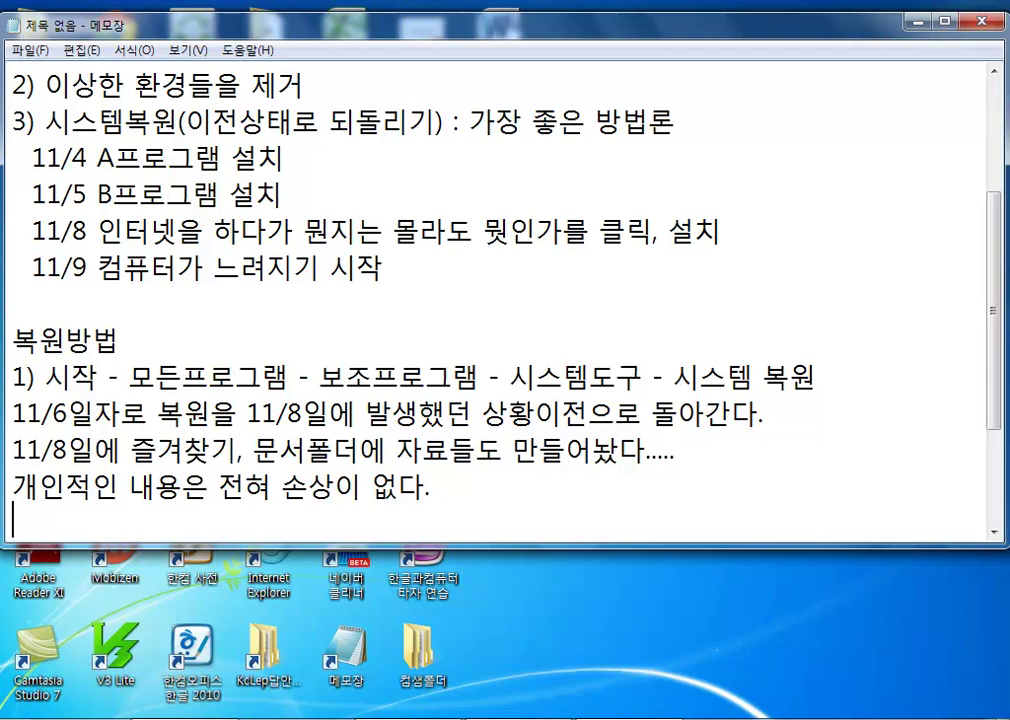
Step: Indent the three explanatory lines under item 1 so they align with the dated lines above
key(Up)
key(Up)
key(Up)
key(Down)
key(Home)
key(Down)
key(Home)
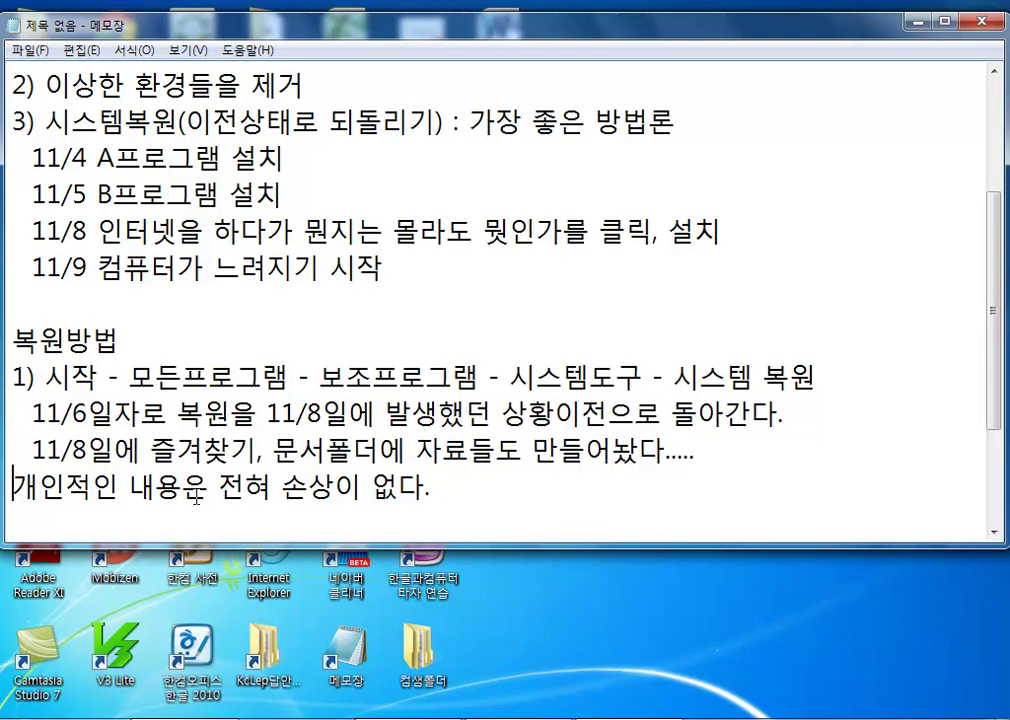
key(Down)
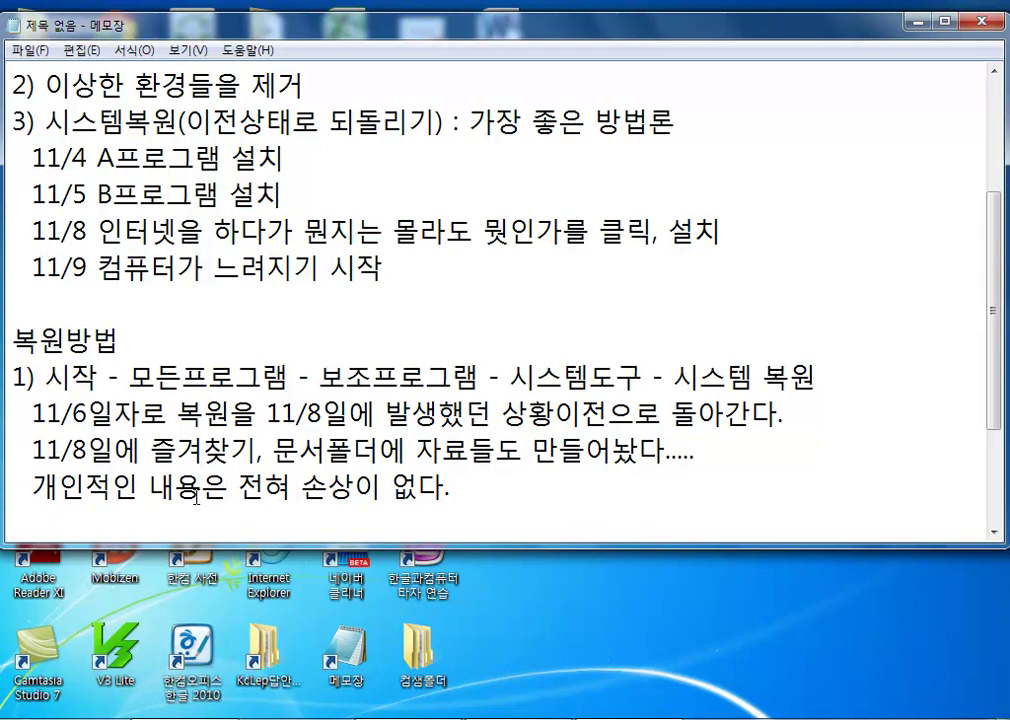
Step: Add the item "2) 인터넷으로 인한 환경이 문제" below the indented explanations
text(2))
scroll(284, 498, down, 1)
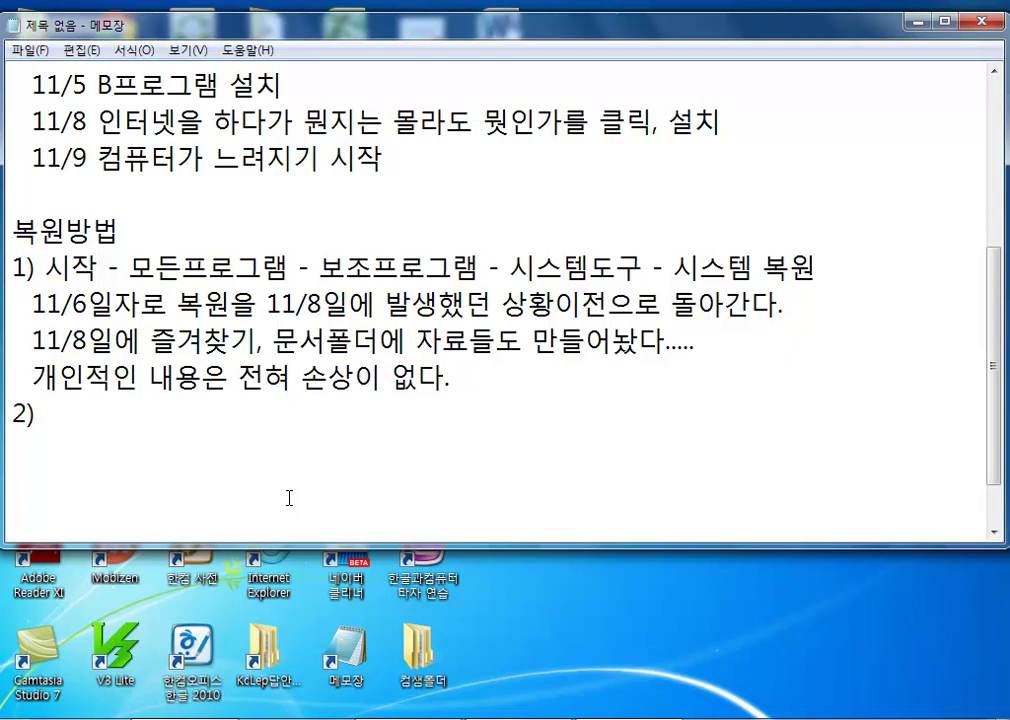
text(ㅇ인터넷)
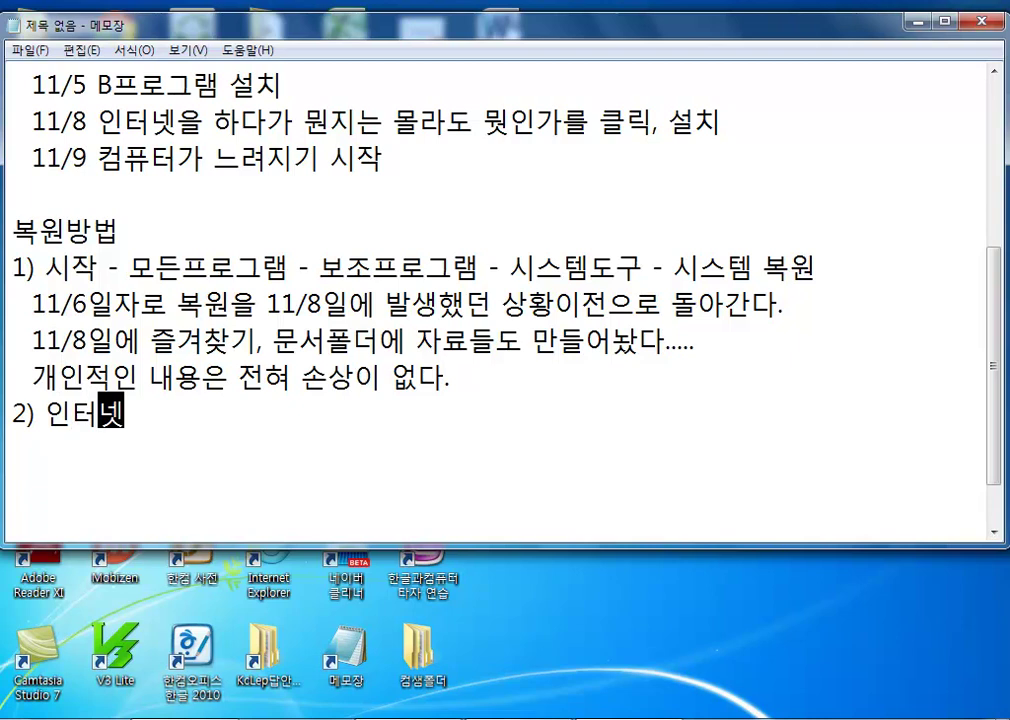
text(으로 인한 )
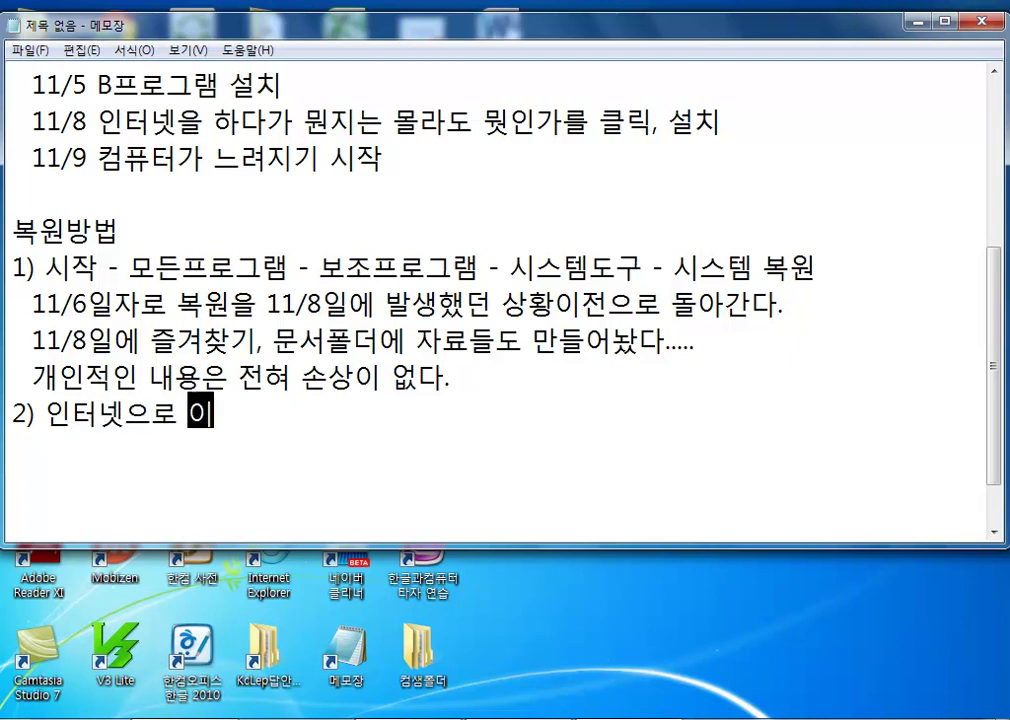
text(환경이 ㅁ)
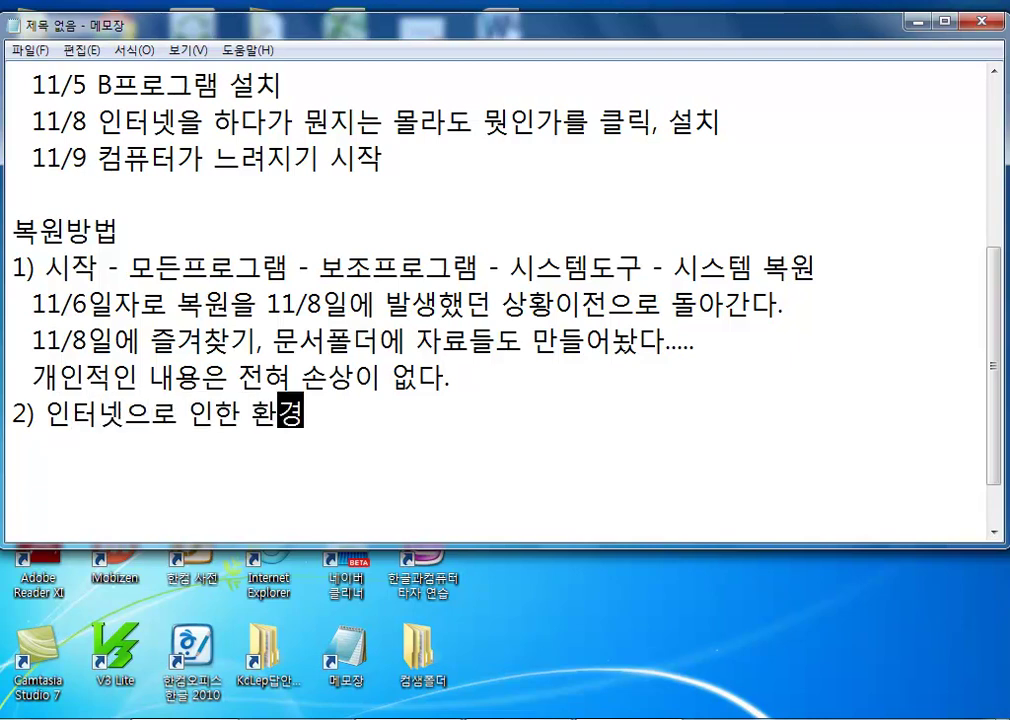
text(문제)
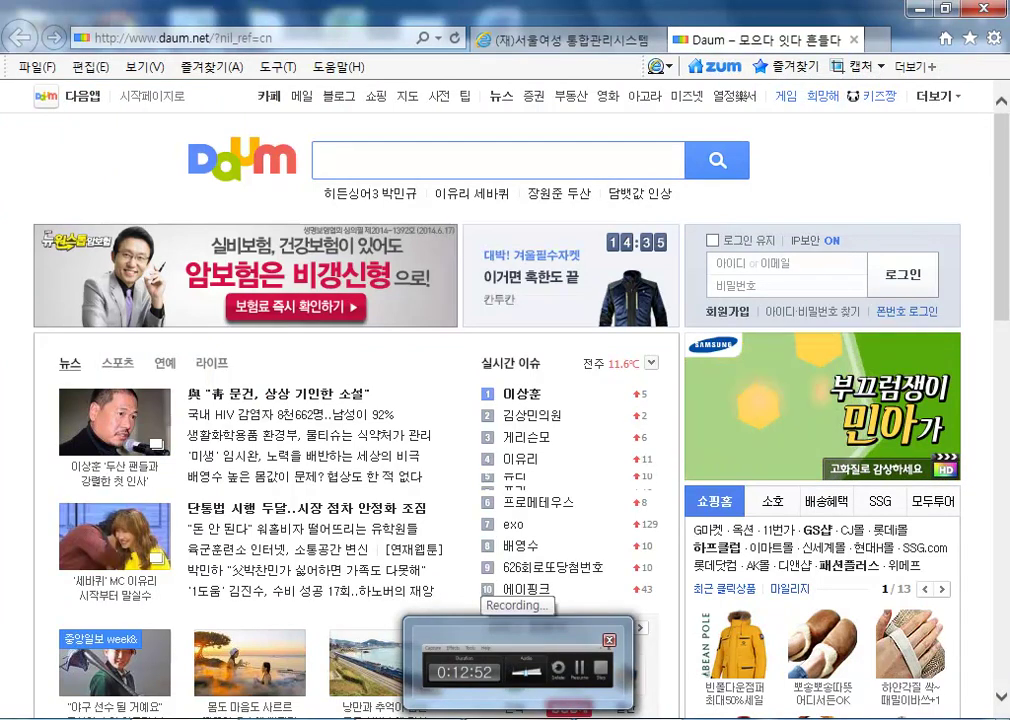
Step: Show where the tools commands are in Internet Explorer and open the 인터넷 옵션 dialog
key(F9)
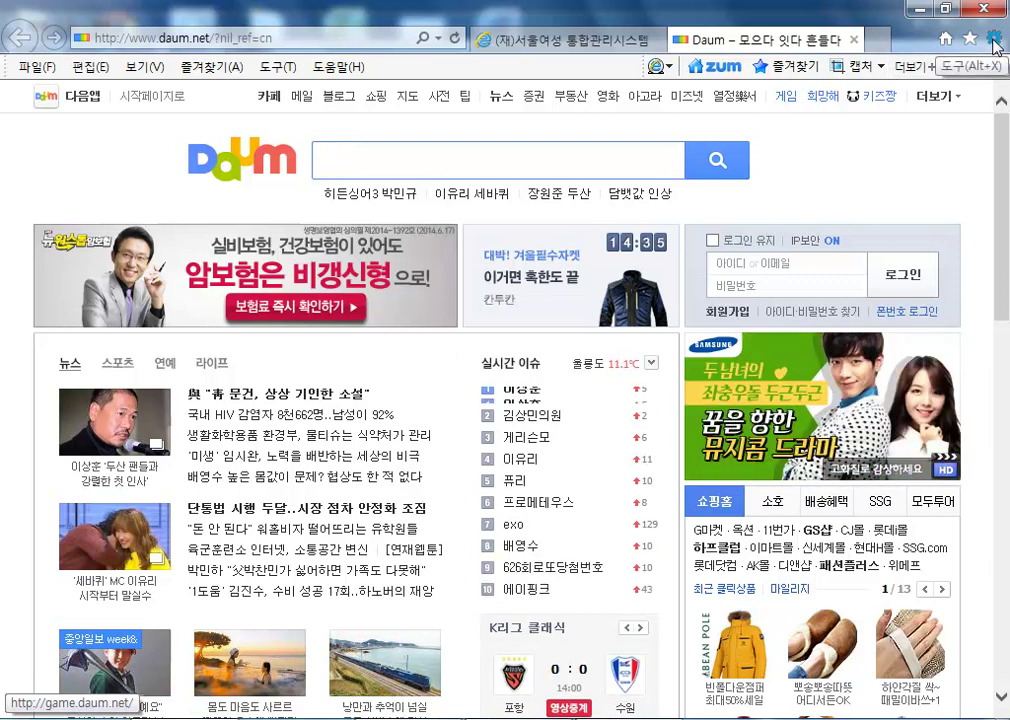
click(279, 67)
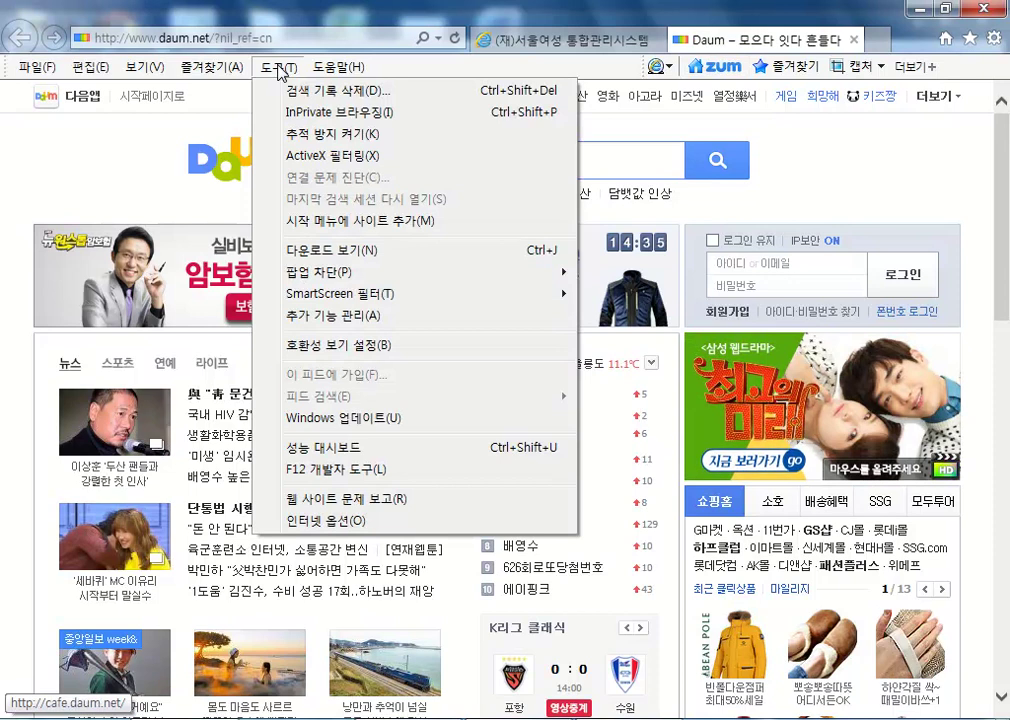
click(279, 67)
click(279, 67)
click(279, 67)
click(279, 67)
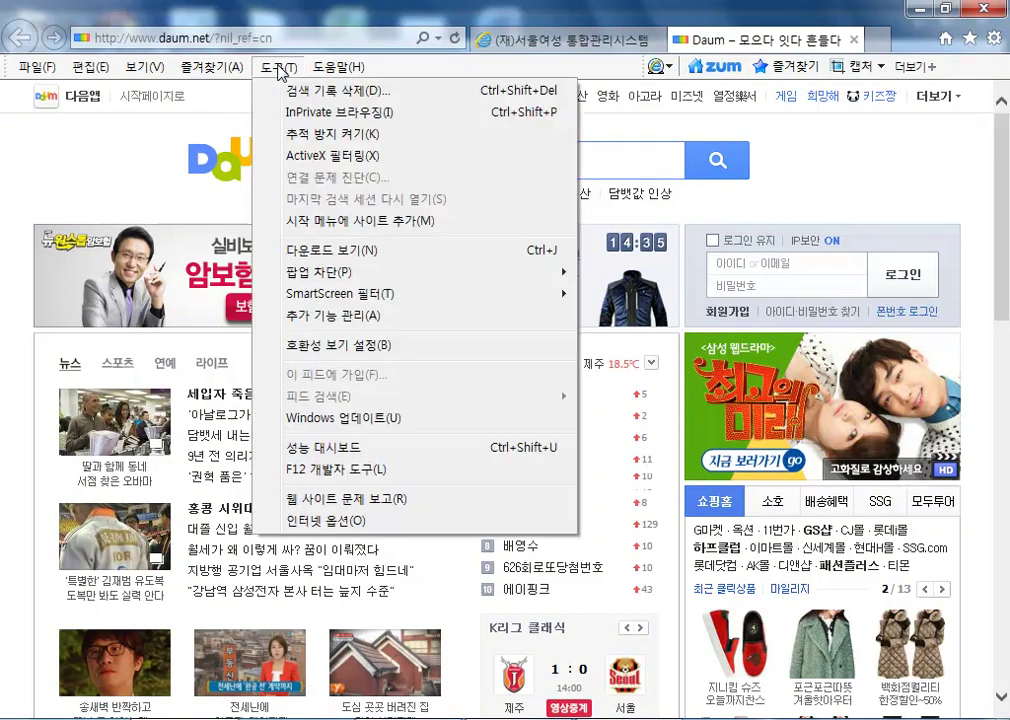
click(992, 38)
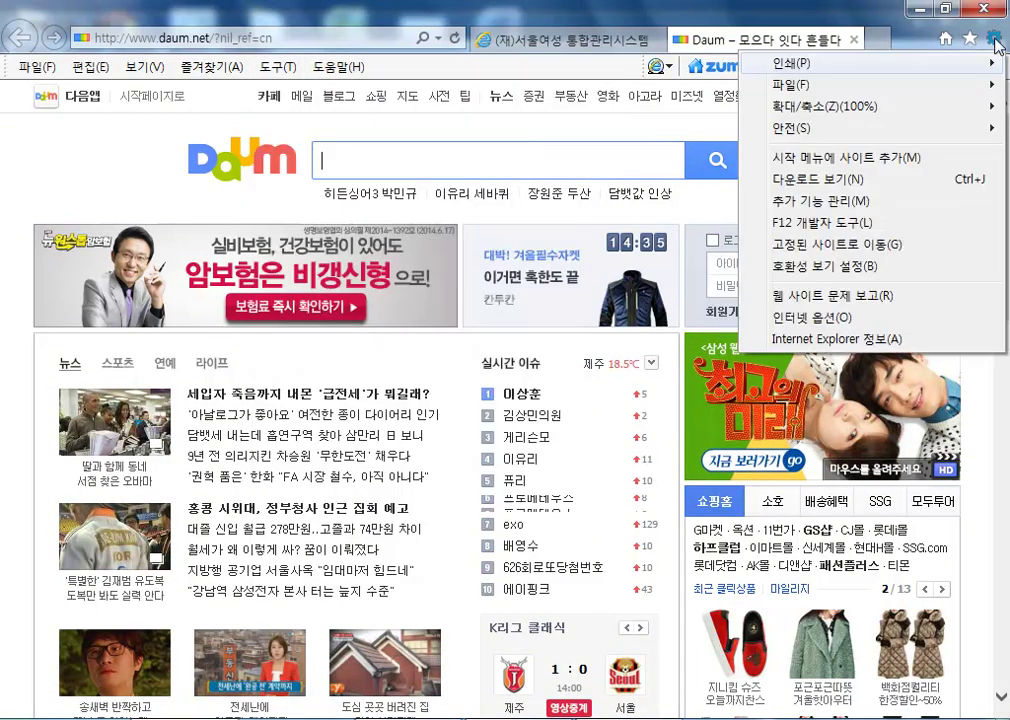
click(814, 320)
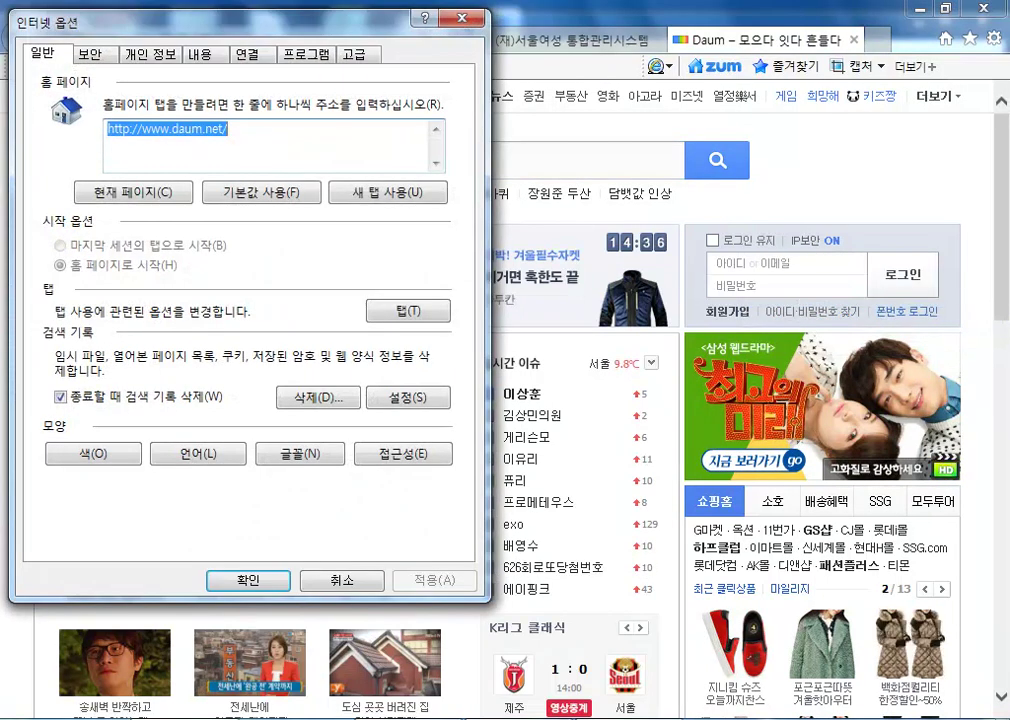
Step: Return to the Notepad note and start an indented line under item 2 reading "인터넷익스플로러(IE)"
key(alt+Tab)
key(Return)
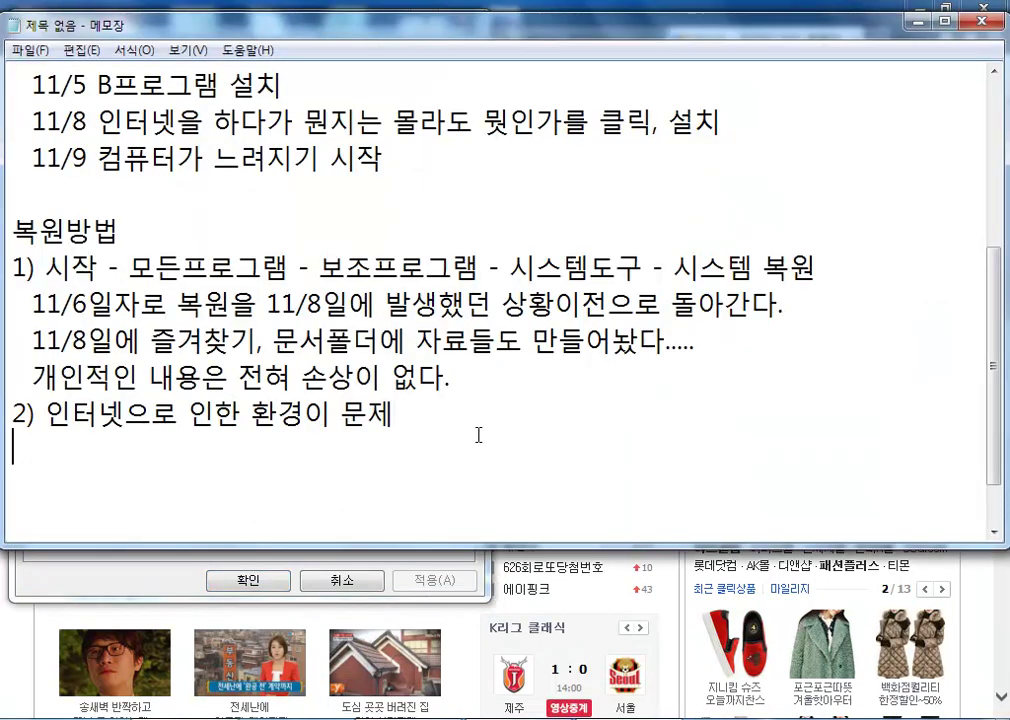
text(이)
key(BackSpace)
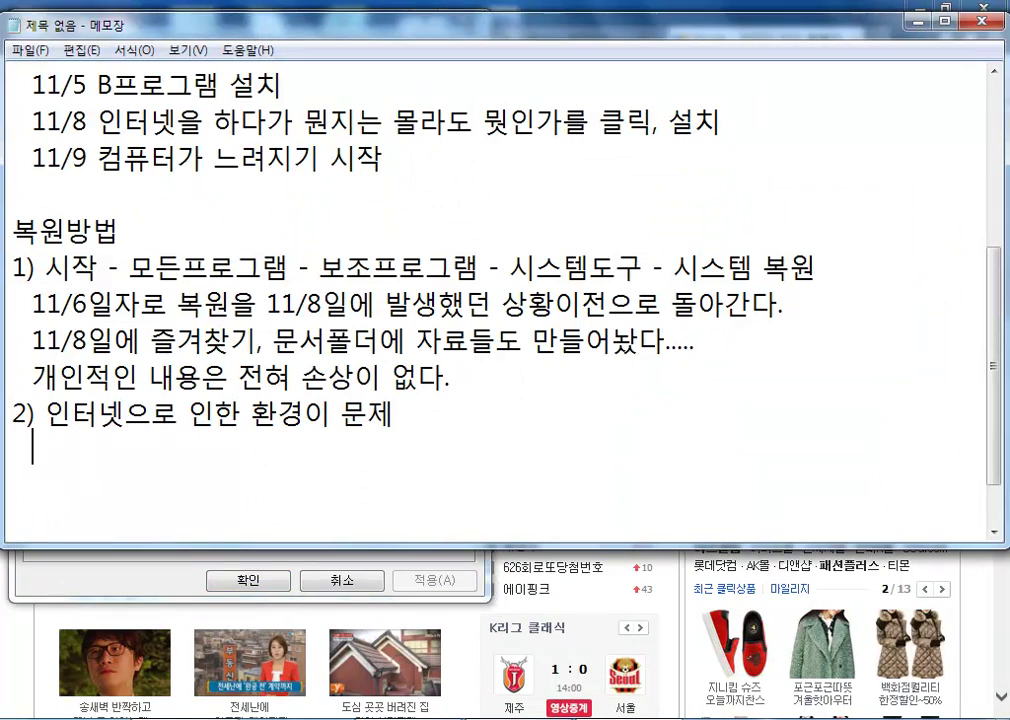
text(이ㄴ터넷잇)
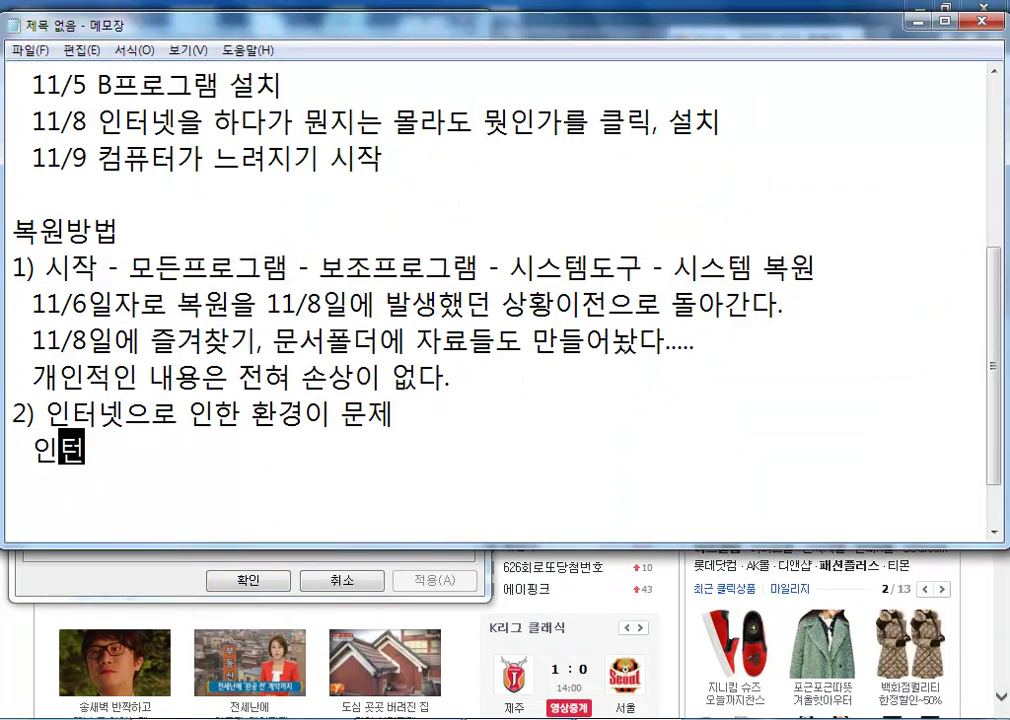
text(스플로러)
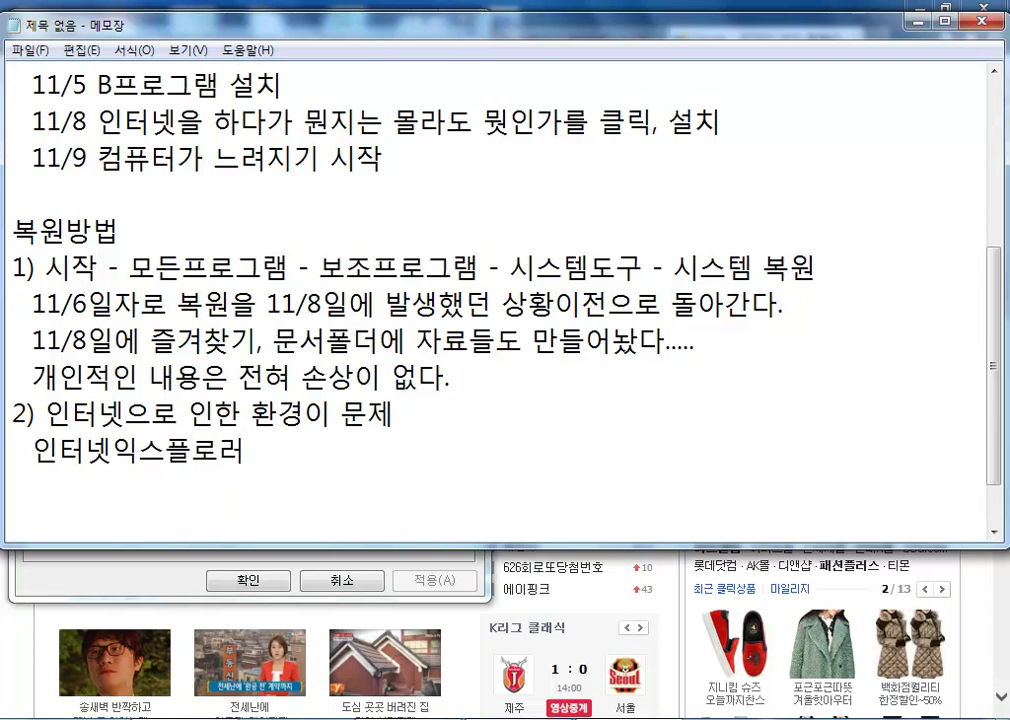
text(9IE)
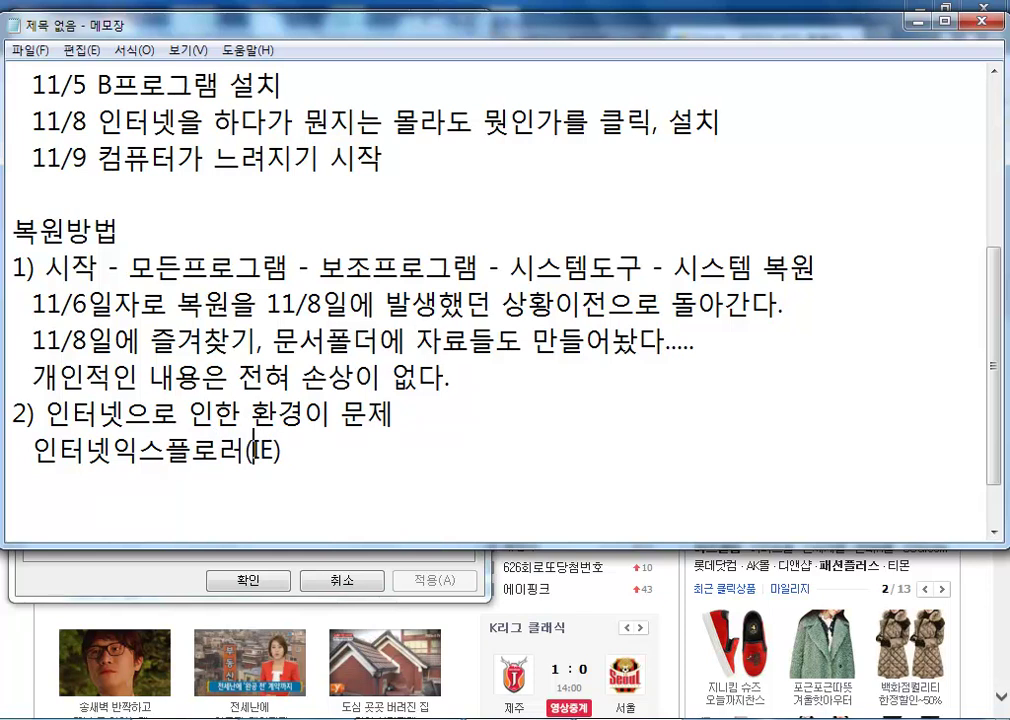
Step: Extend the Internet Explorer line with "를 실행 - 환경설정"
text(ㄹ를 시)
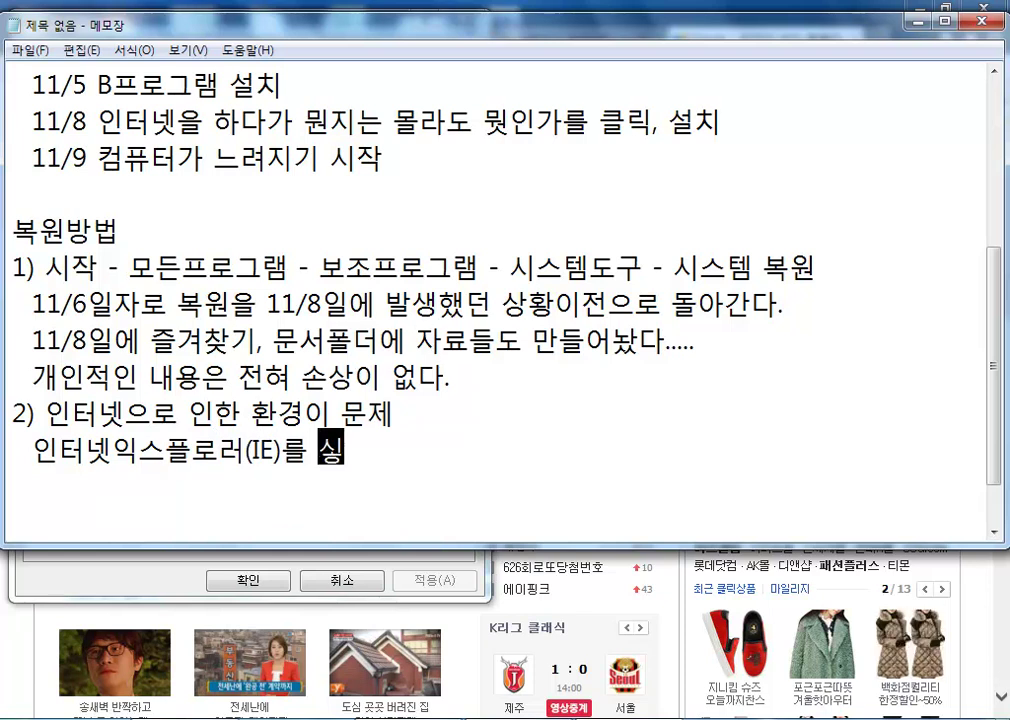
text(ㄹ행)
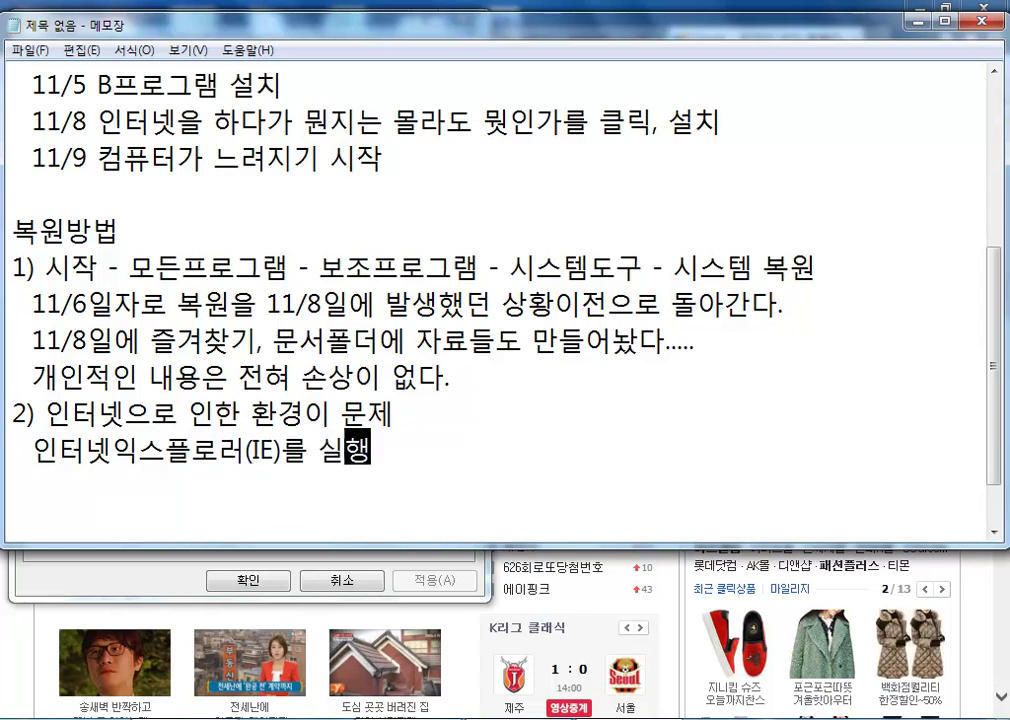
text( - )
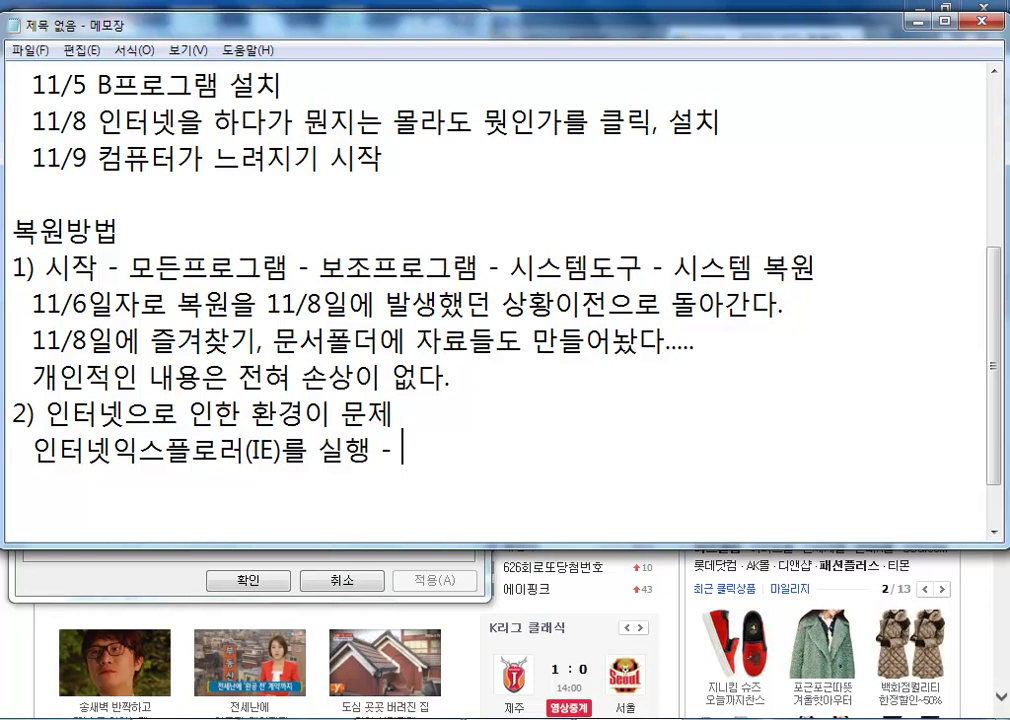
text(환경ㄷ)
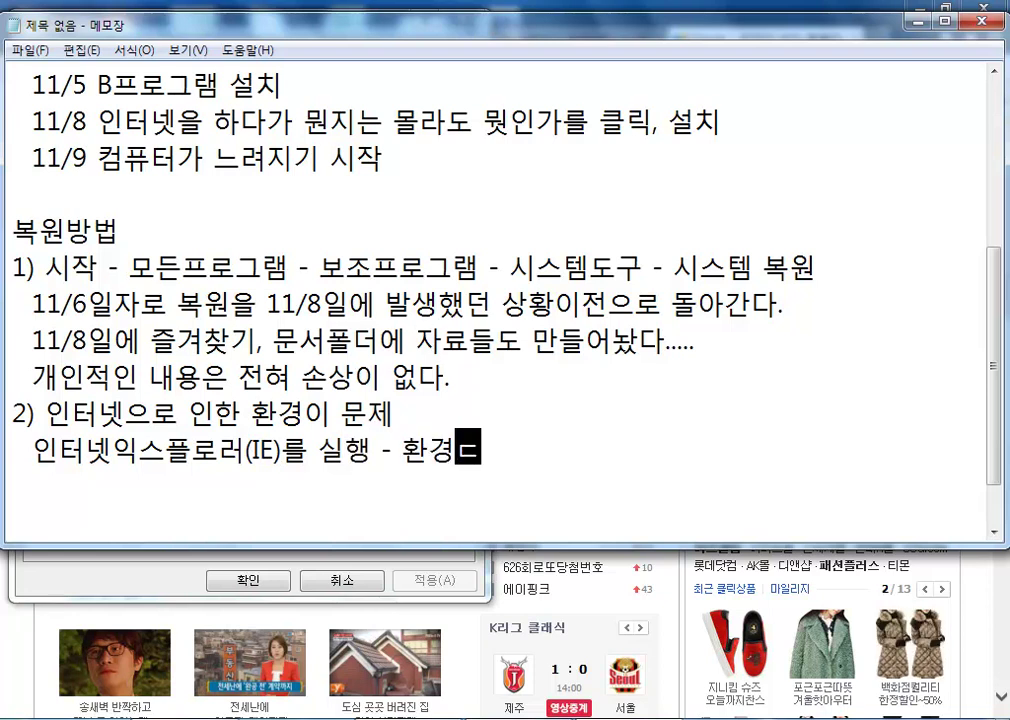
key(BackSpace)
text(설ㅈ)
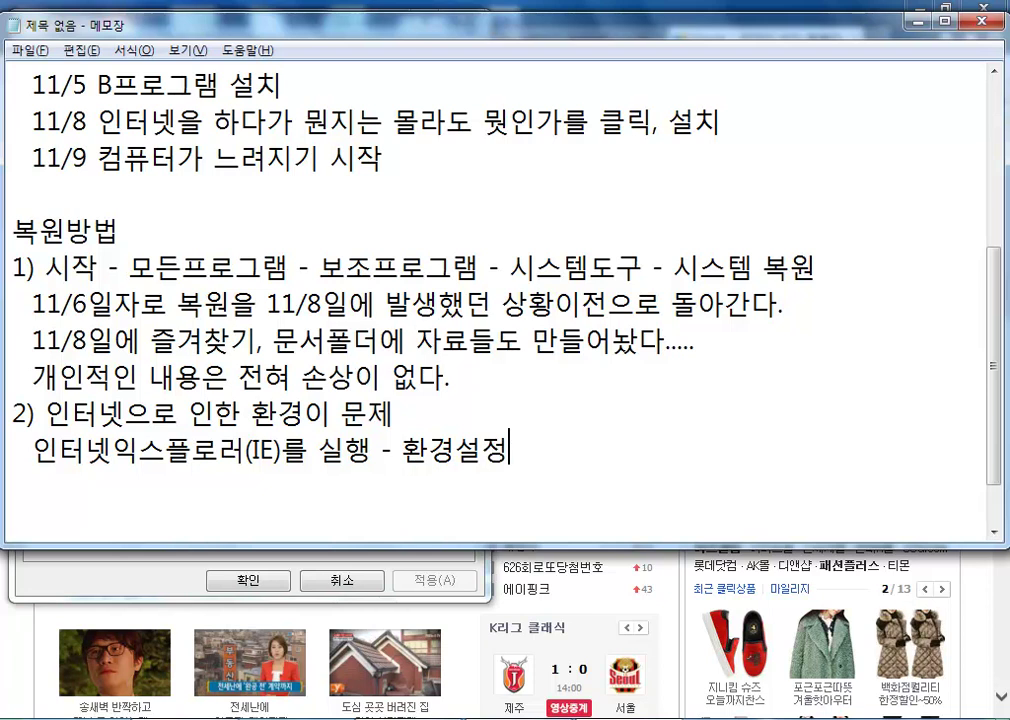
Step: Switch to Internet Explorer, close its options dialog and check the exact name of the 인터넷 옵션 command
click(918, 18)
key(Escape)
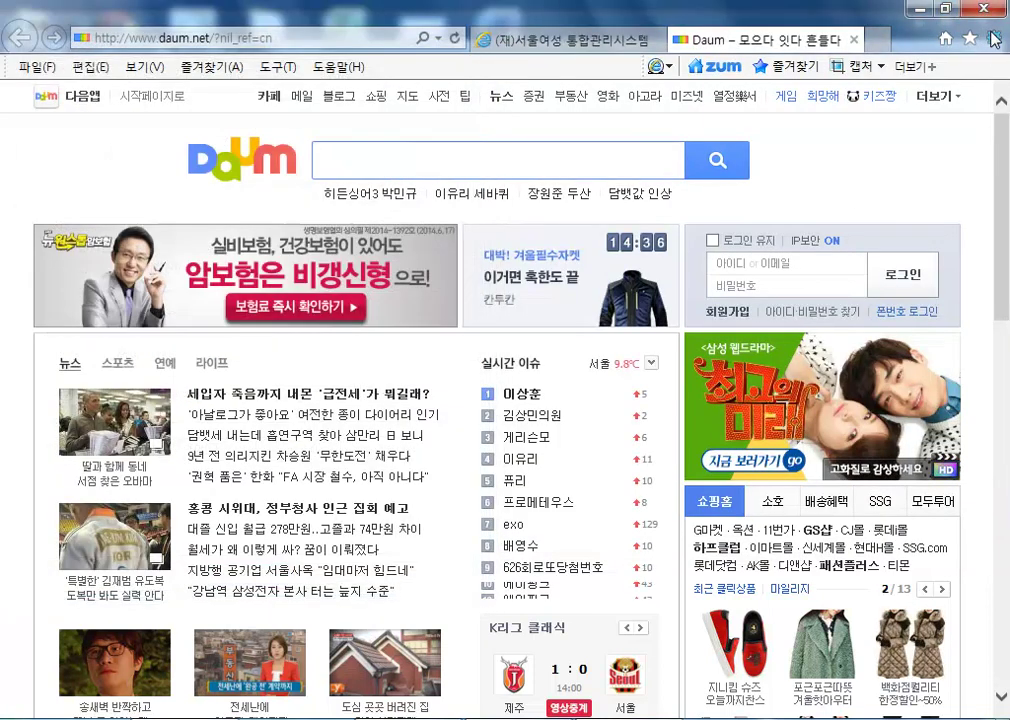
click(992, 37)
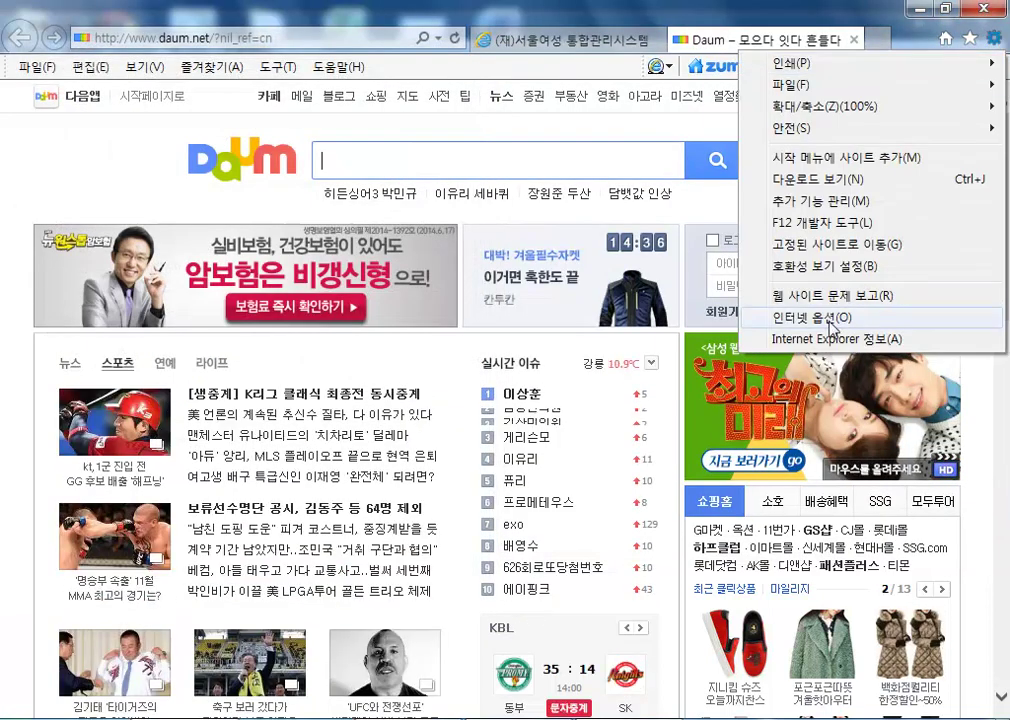
Step: Back in the Notepad note, replace "환경설정" in the Internet Explorer line with "도구 - 인터넷옵션"
key(alt+Tab)
click(401, 440)
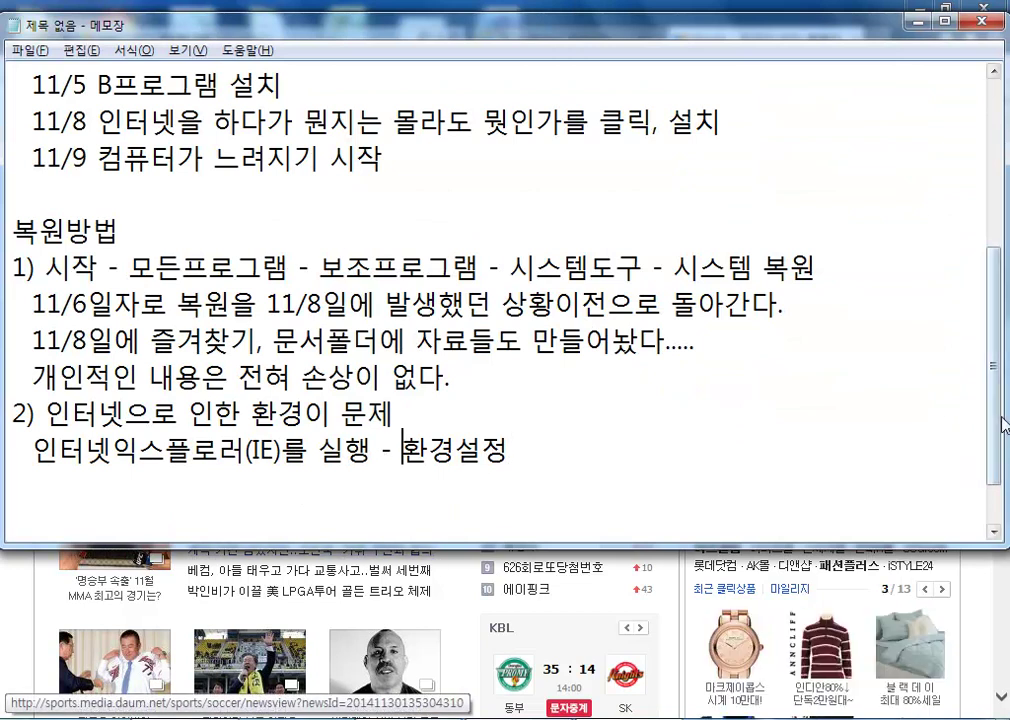
text(도구 -)
text( 인터넷ㅇ)
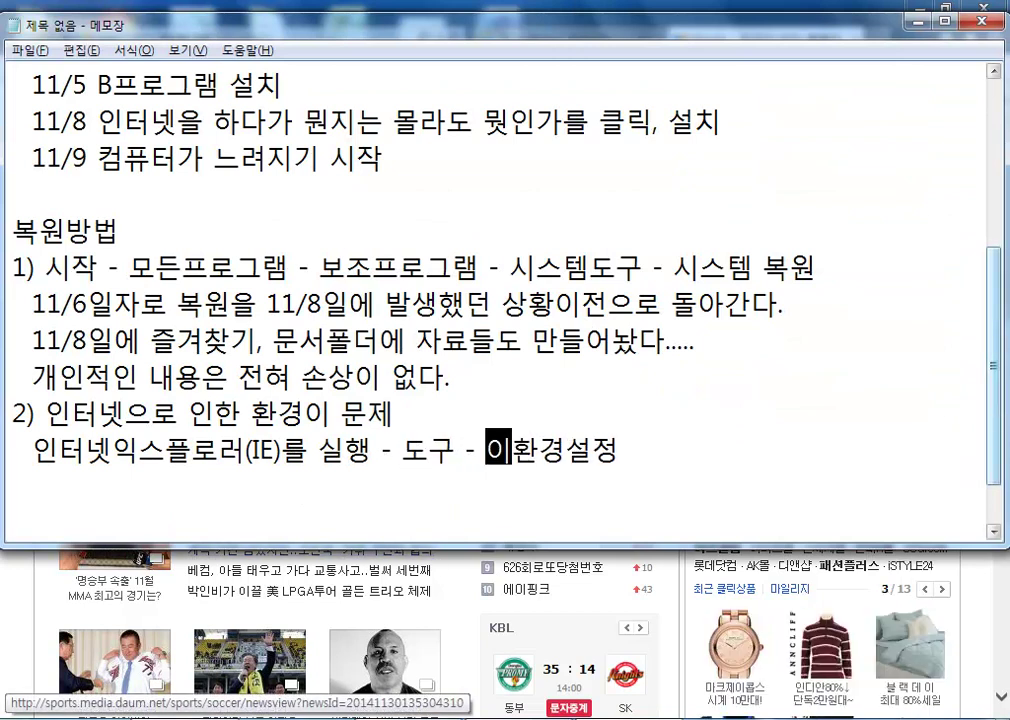
text(옵션)
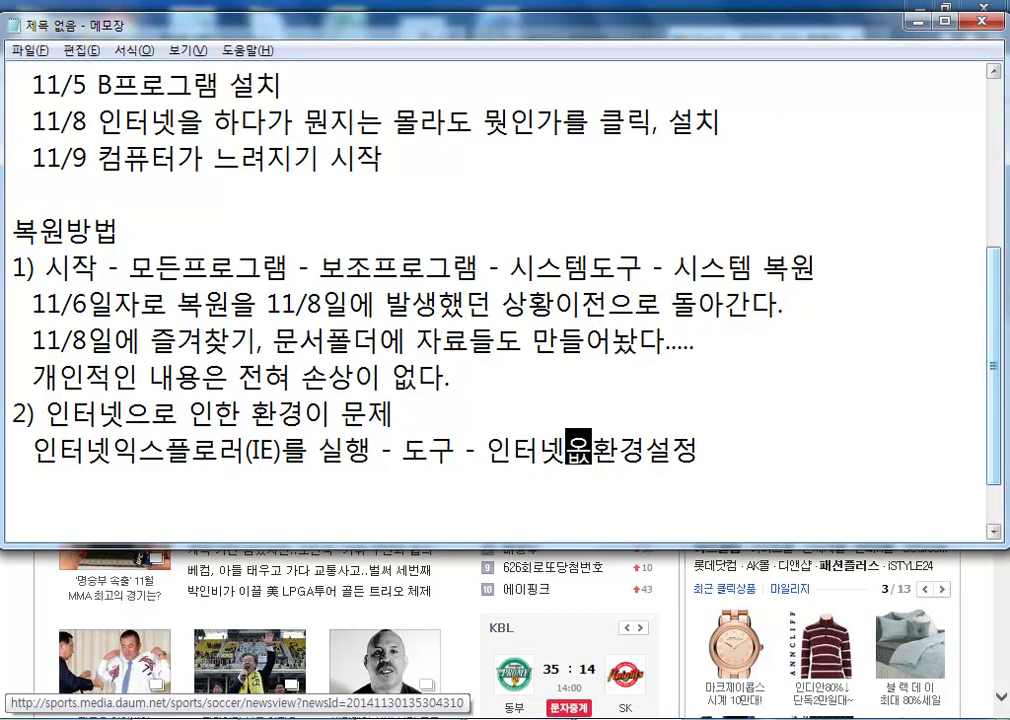
key(Delete)
key(Delete)
key(Delete)
key(Delete)
scroll(738, 416, down, 1)
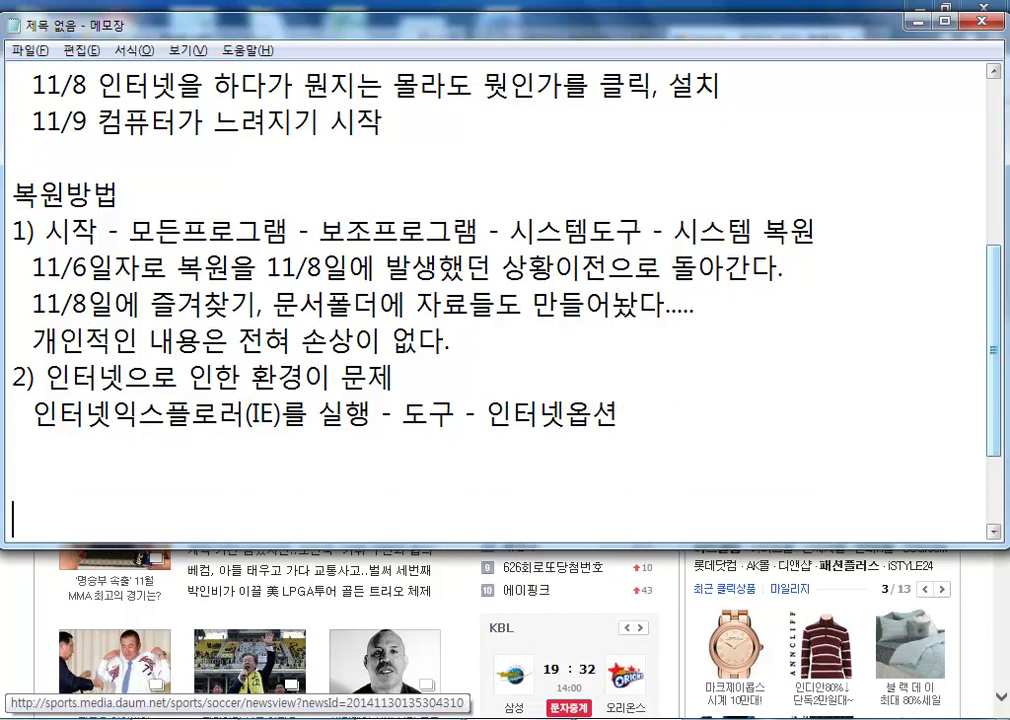
Step: Switch to Internet Explorer and show the 고급 settings in its 인터넷 옵션 dialog
key(alt+Tab)
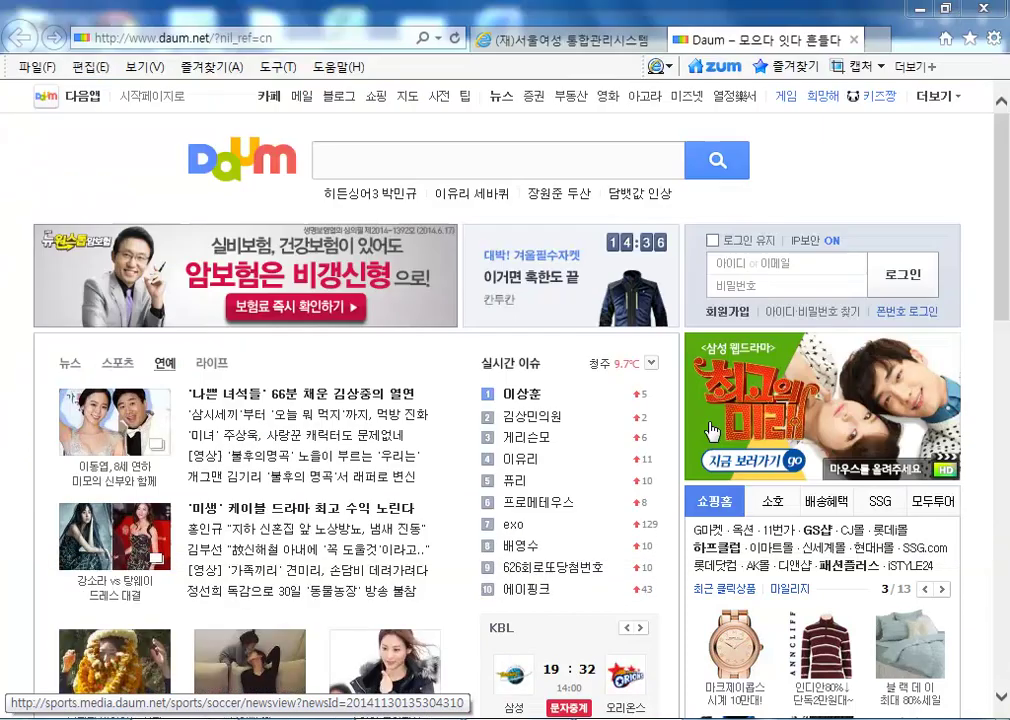
click(992, 37)
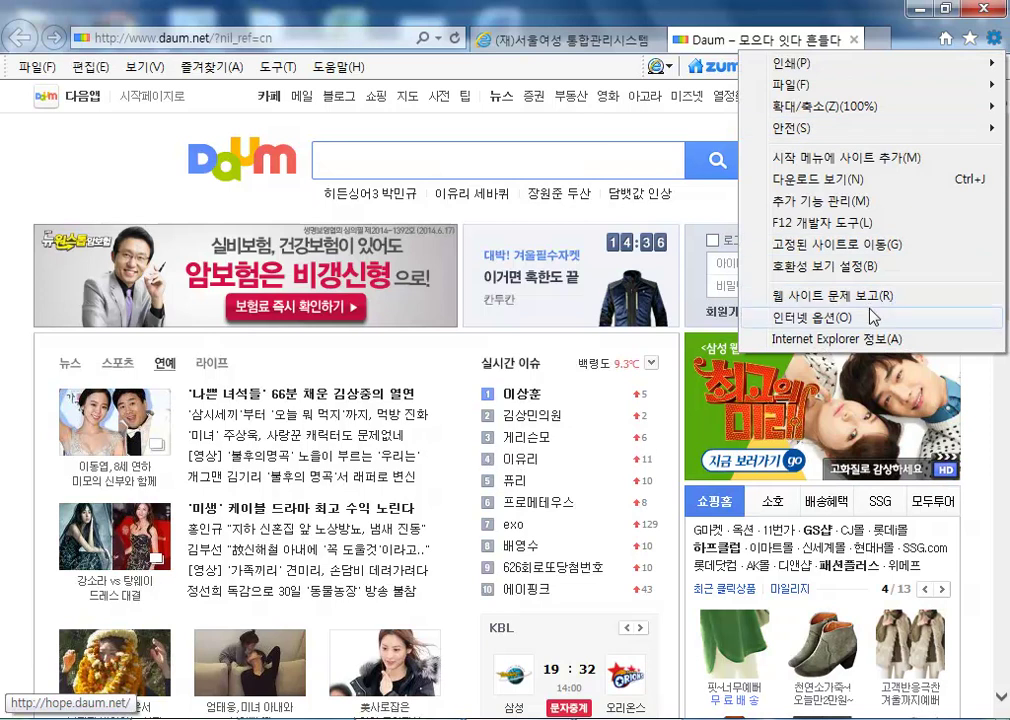
click(812, 316)
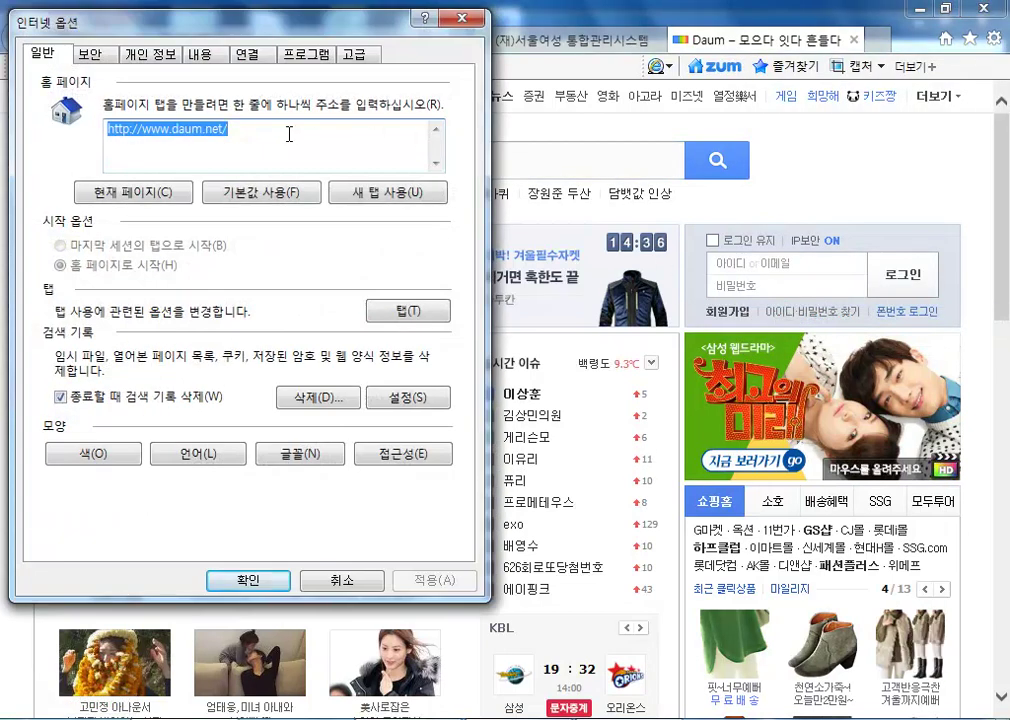
click(355, 58)
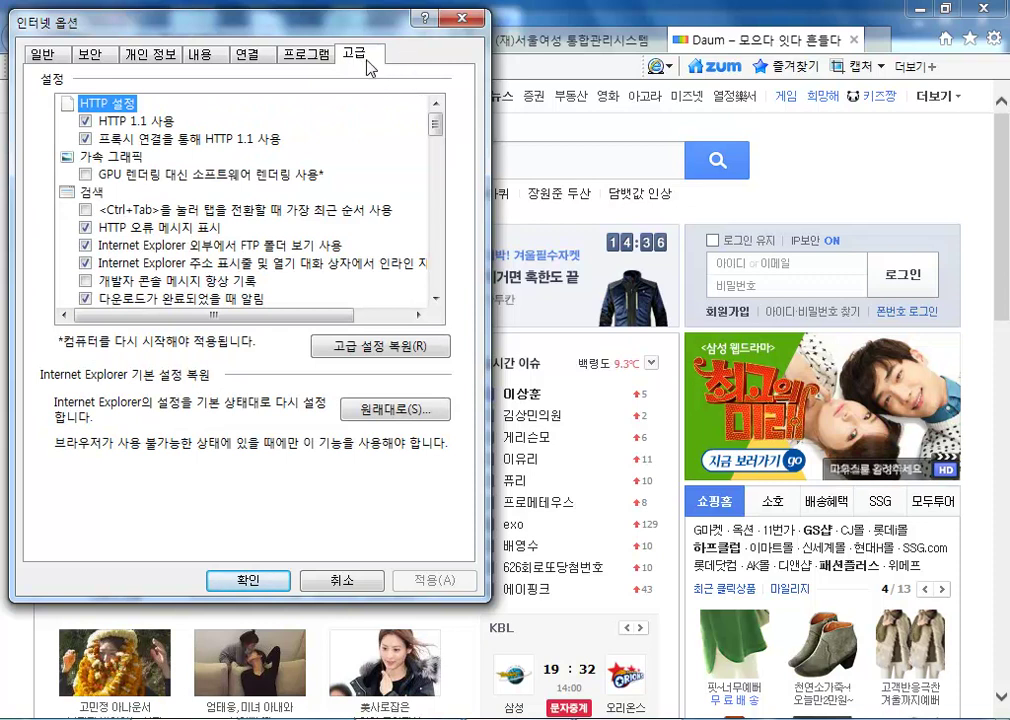
Step: Return to the Notepad note and extend the Internet Explorer line with " - 고급(탭)"
key(alt+Tab)
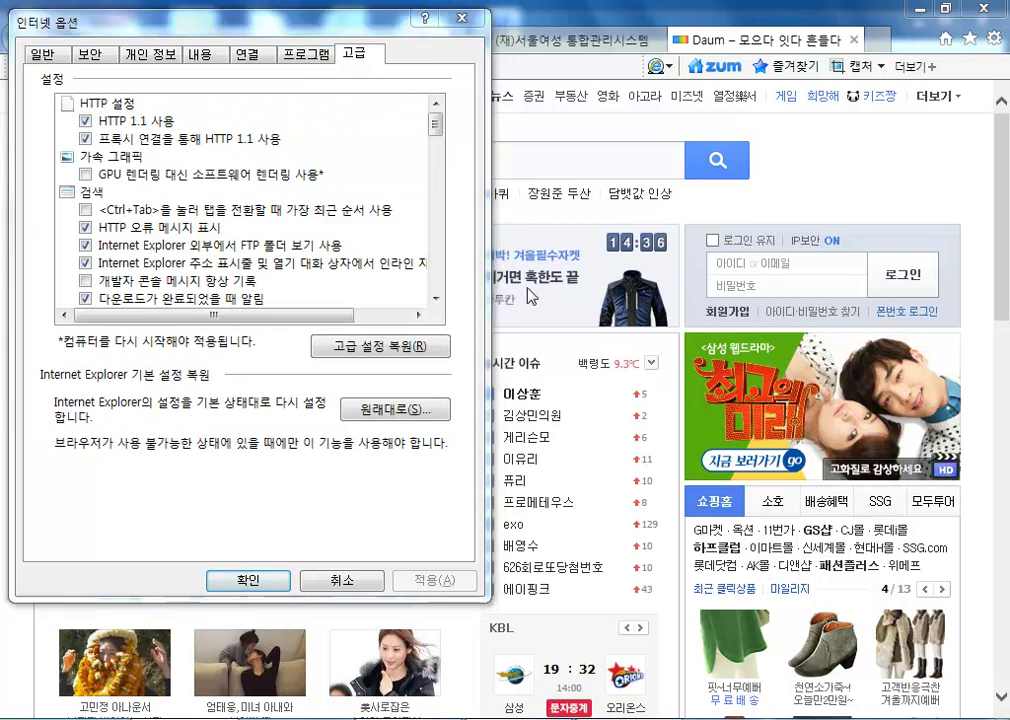
key(alt+Tab)
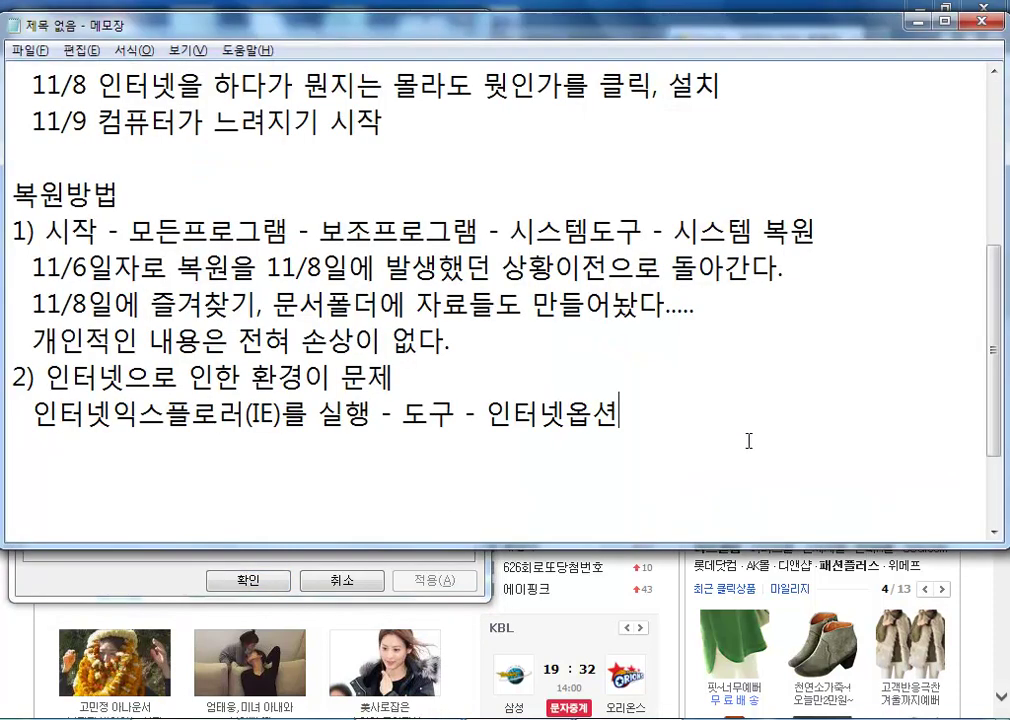
text(고급()
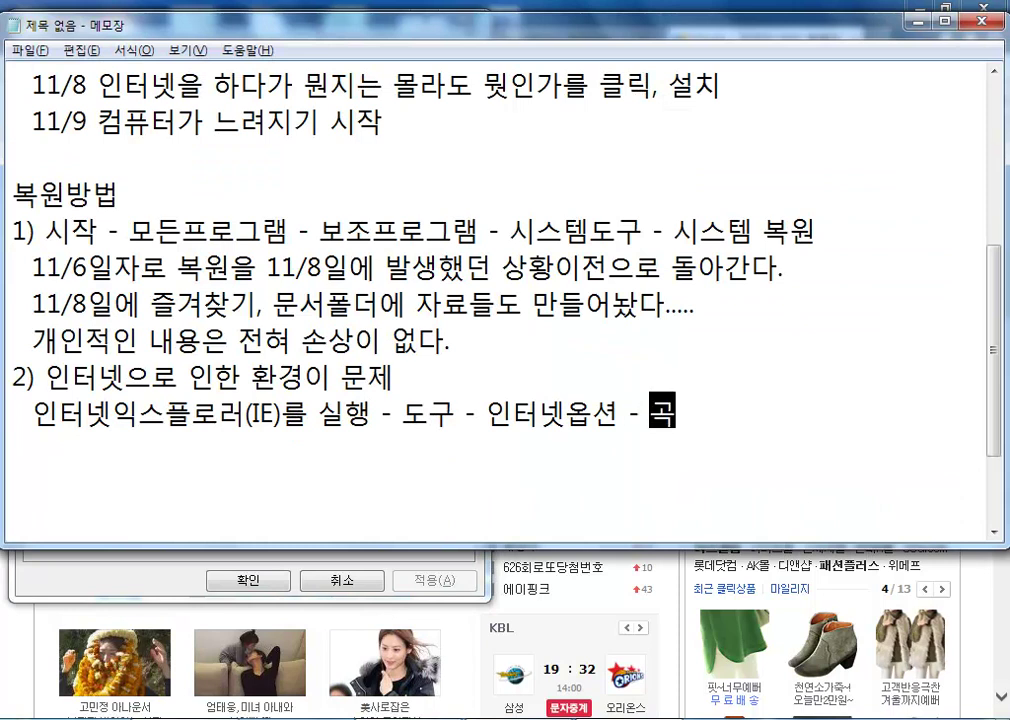
text(캐)
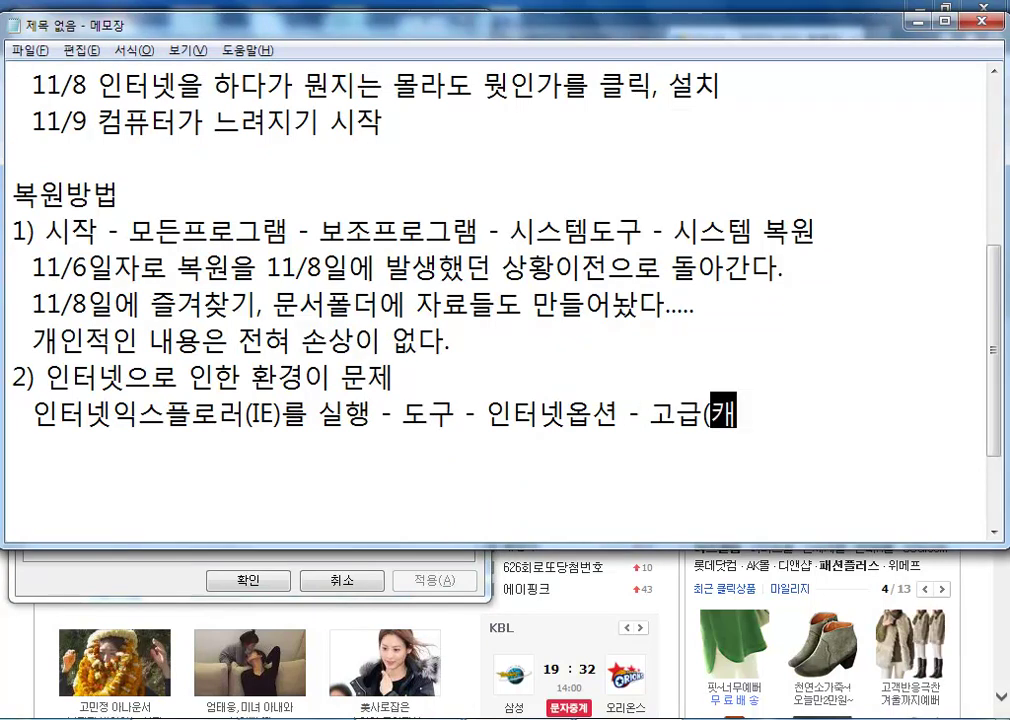
key(BackSpace)
text(태)
text())
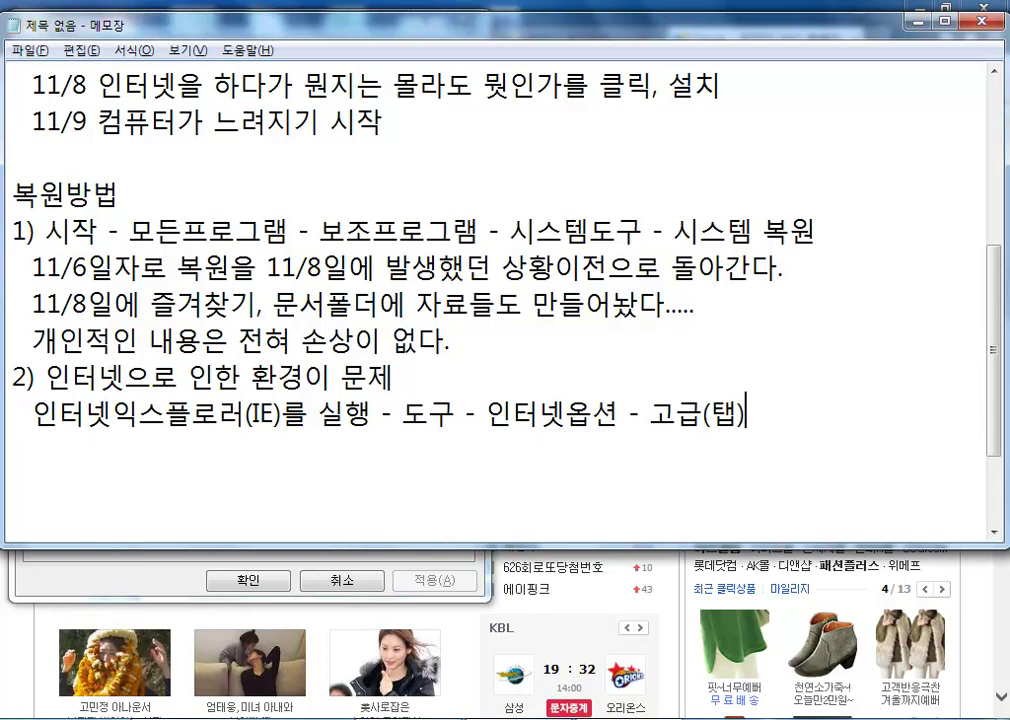
Step: Go back to Internet Explorer's 인터넷 옵션 dialog and look through its sections from 보안 to 고급
click(917, 19)
click(110, 55)
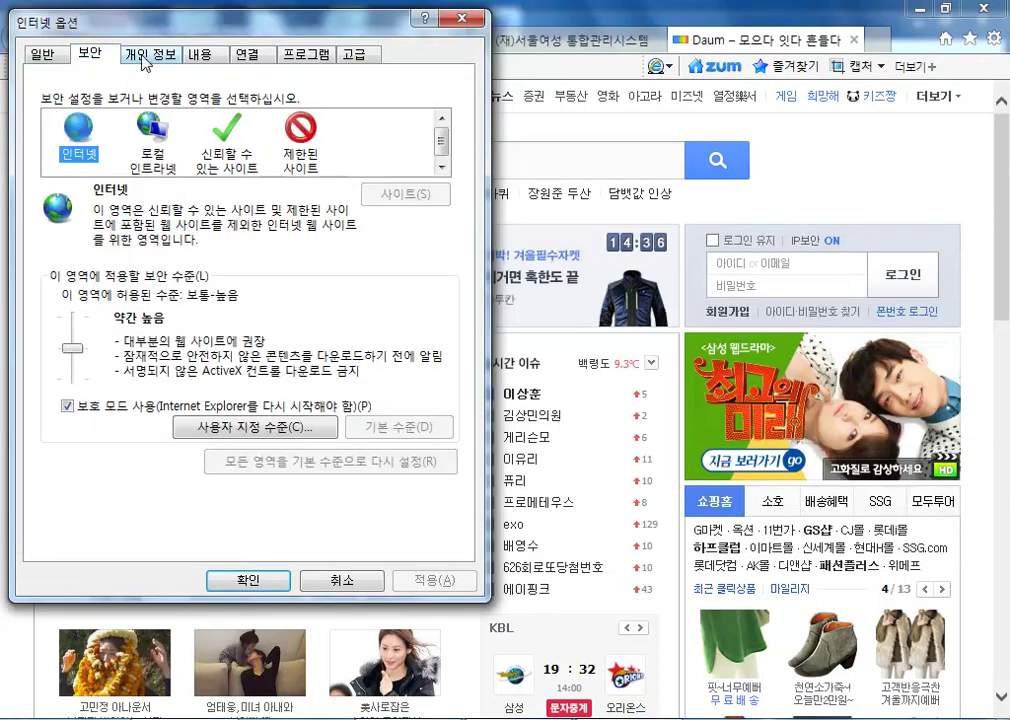
click(150, 55)
click(200, 55)
click(248, 55)
click(297, 60)
click(351, 58)
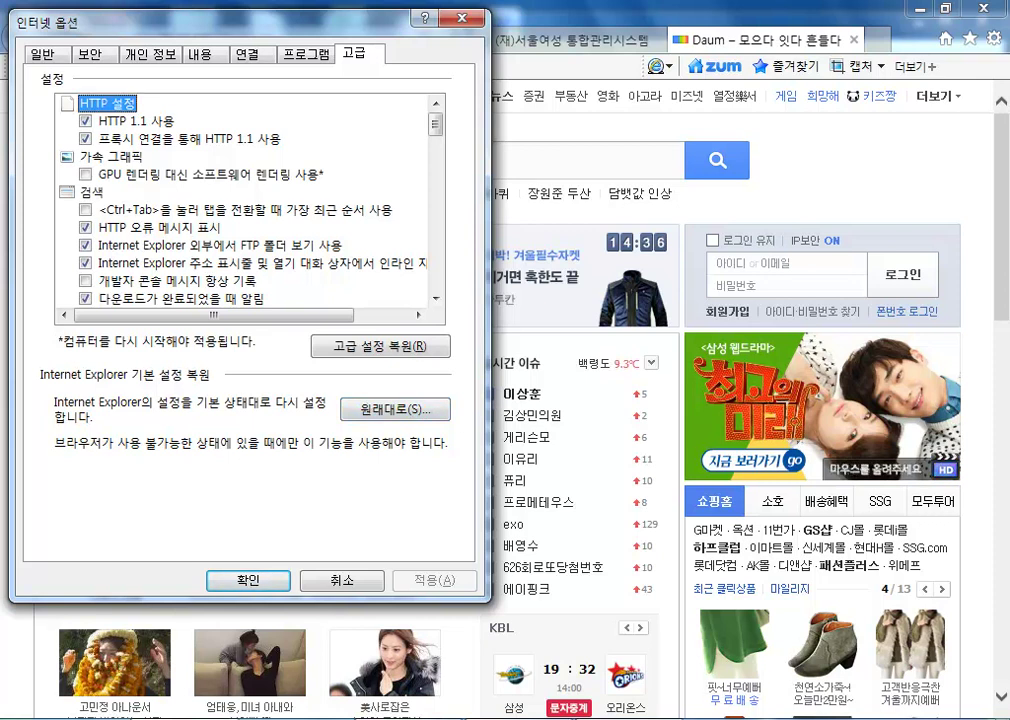
Step: In the Notepad note, extend the Internet Explorer line with " - 원래대로 - 삭제" and start a new line
key(alt+Tab)
text(원래댈)
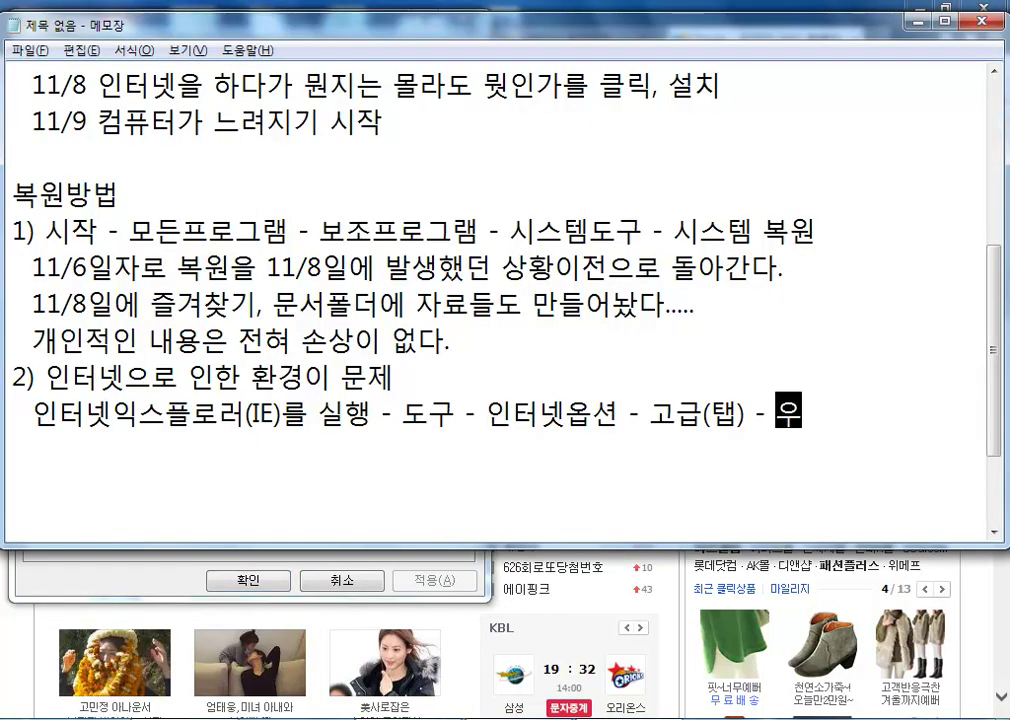
text(로 )
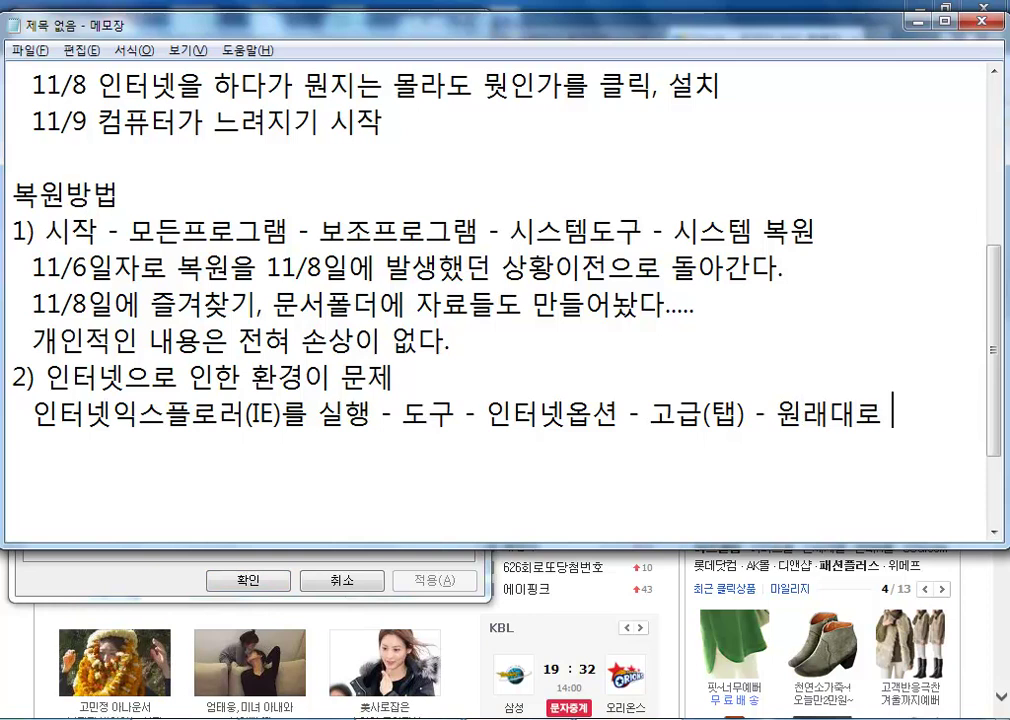
text(- )
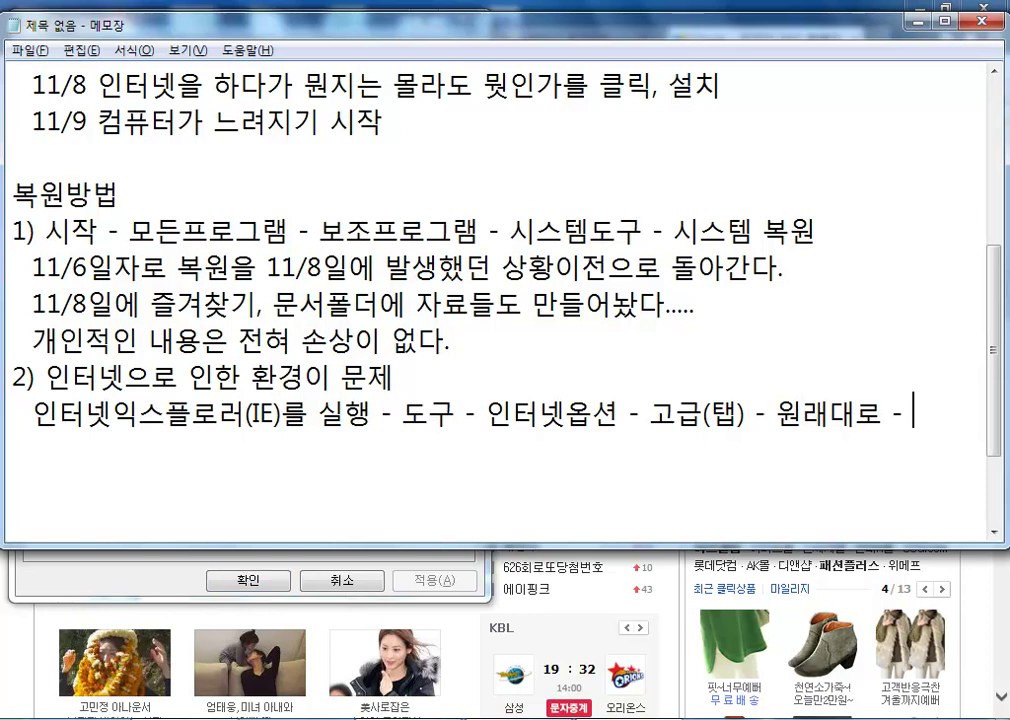
text(ㅅ)
text(제)
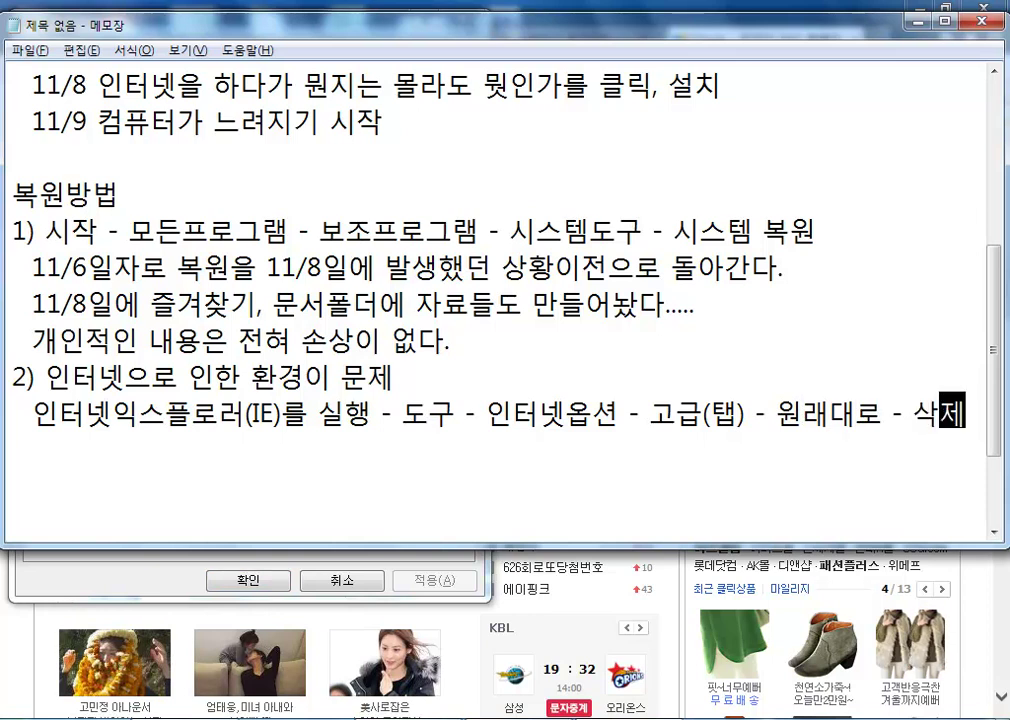
key(Return)
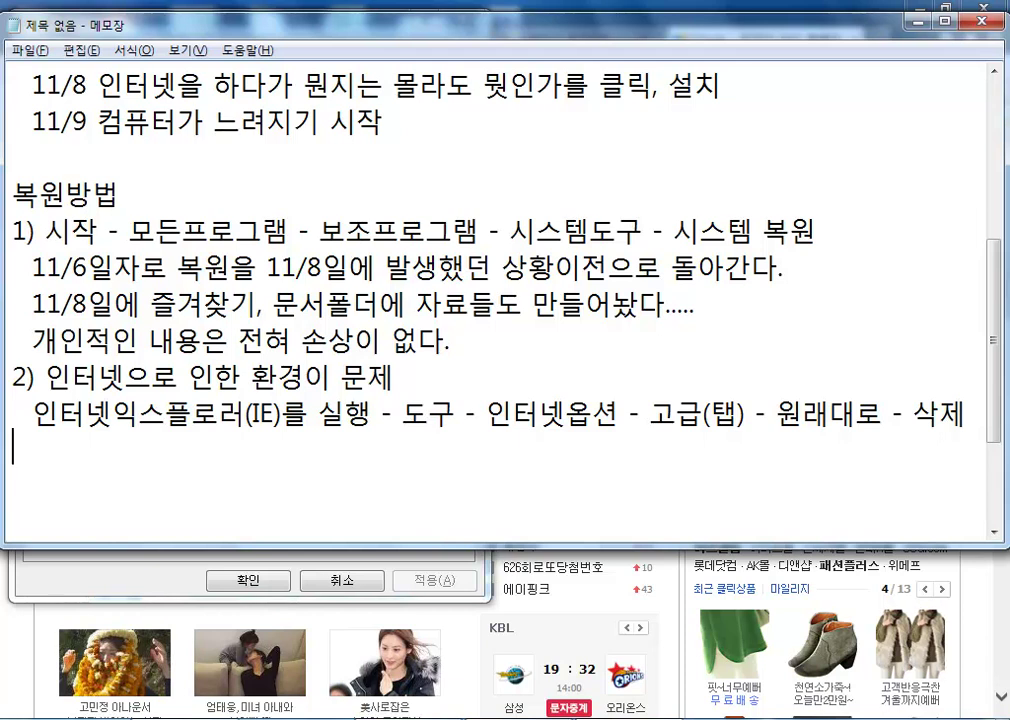
Step: Bring up Internet Explorer's default-settings reset with 개인 설정 삭제 enabled, cancel without resetting, and dismiss 인터넷 옵션
key(super+Down)
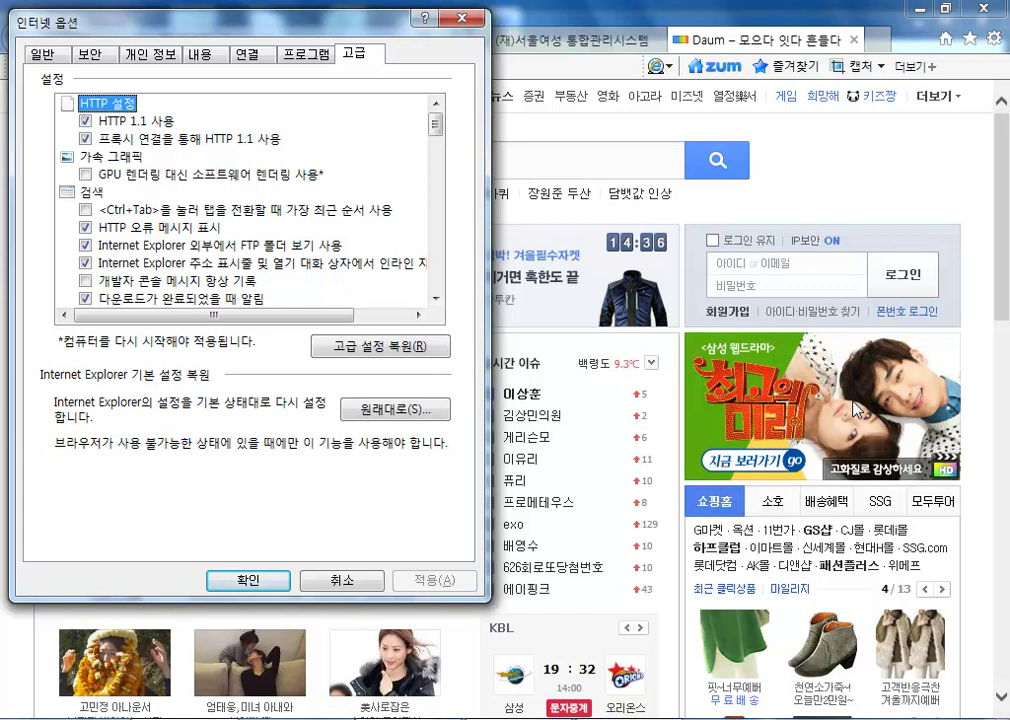
click(368, 413)
click(128, 250)
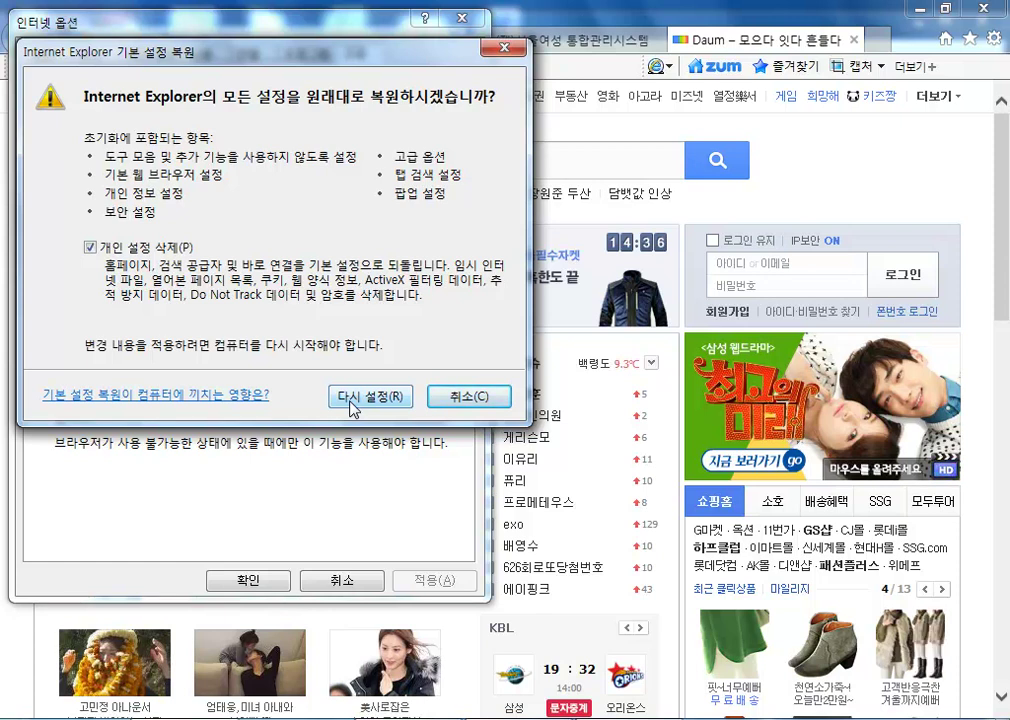
click(445, 396)
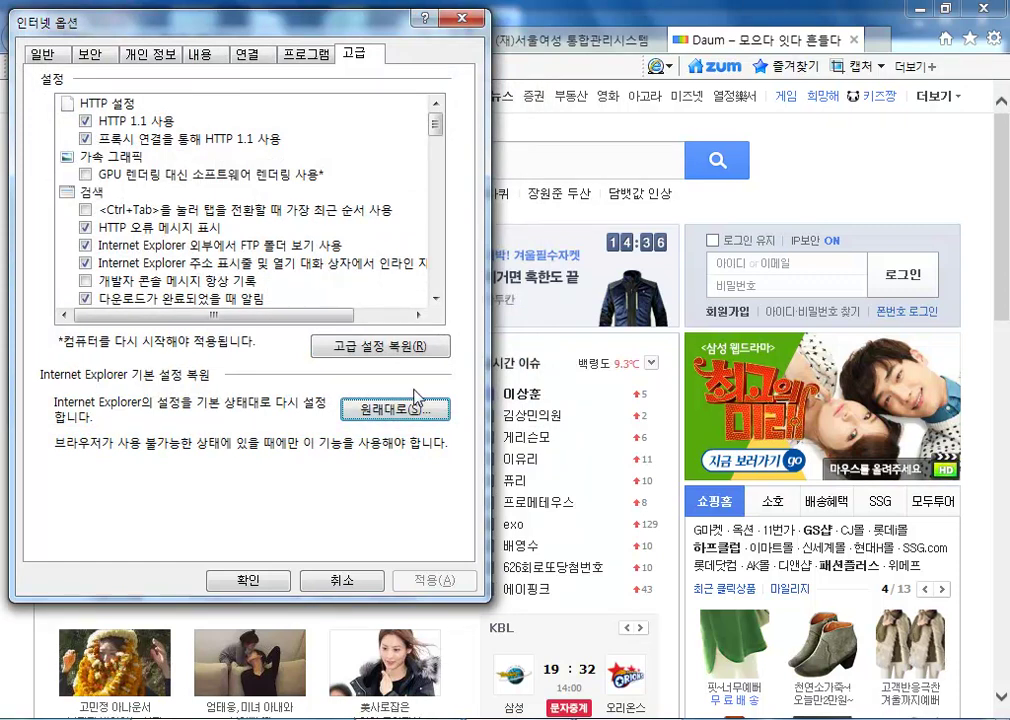
click(440, 405)
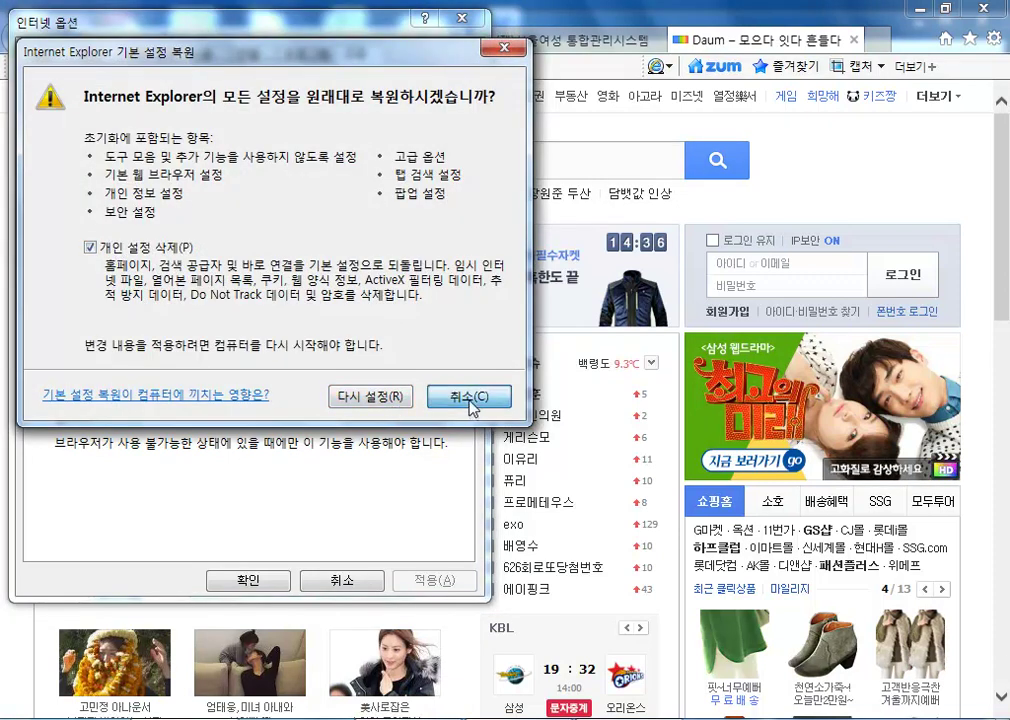
click(470, 398)
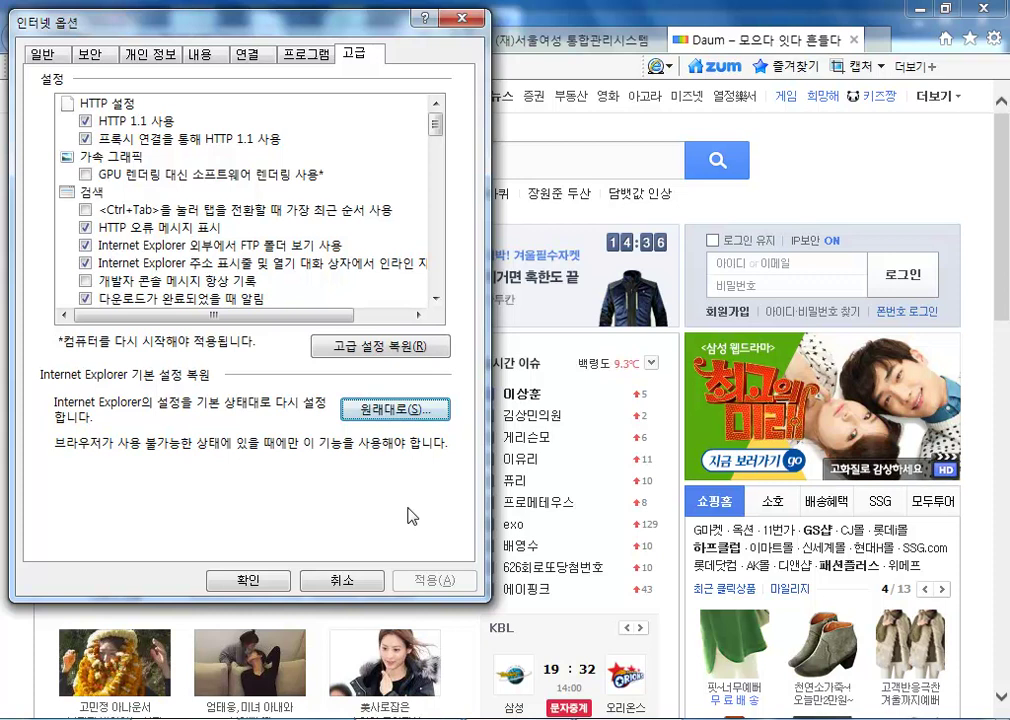
click(341, 581)
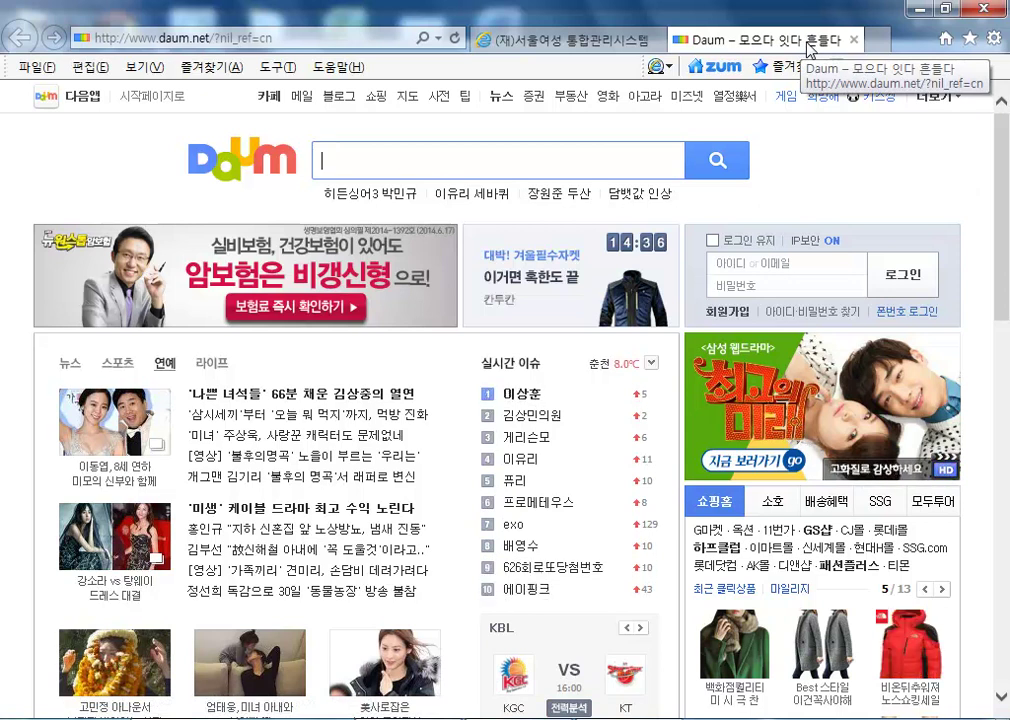
Step: Return to the Notepad note and start an indented remark under the Internet Explorer line reading "참고) 인터넷을 실행"
key(alt+Tab)
key(alt+Tab)
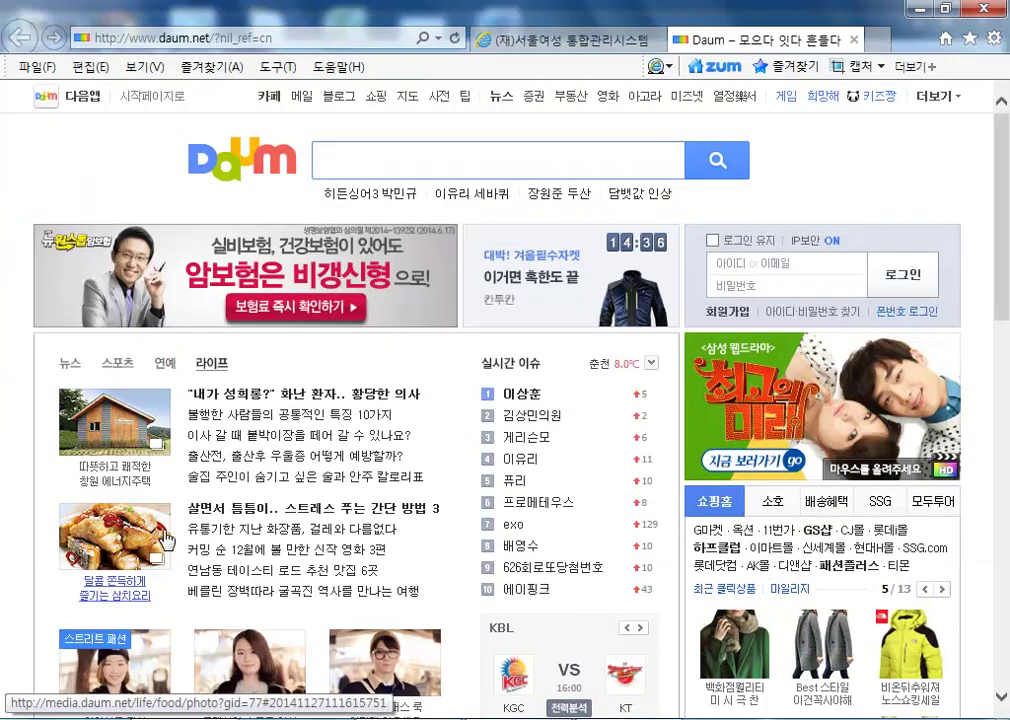
key(alt+Tab)
text(참고로))
key(BackSpace)
key(BackSpace)
text() 인터네)
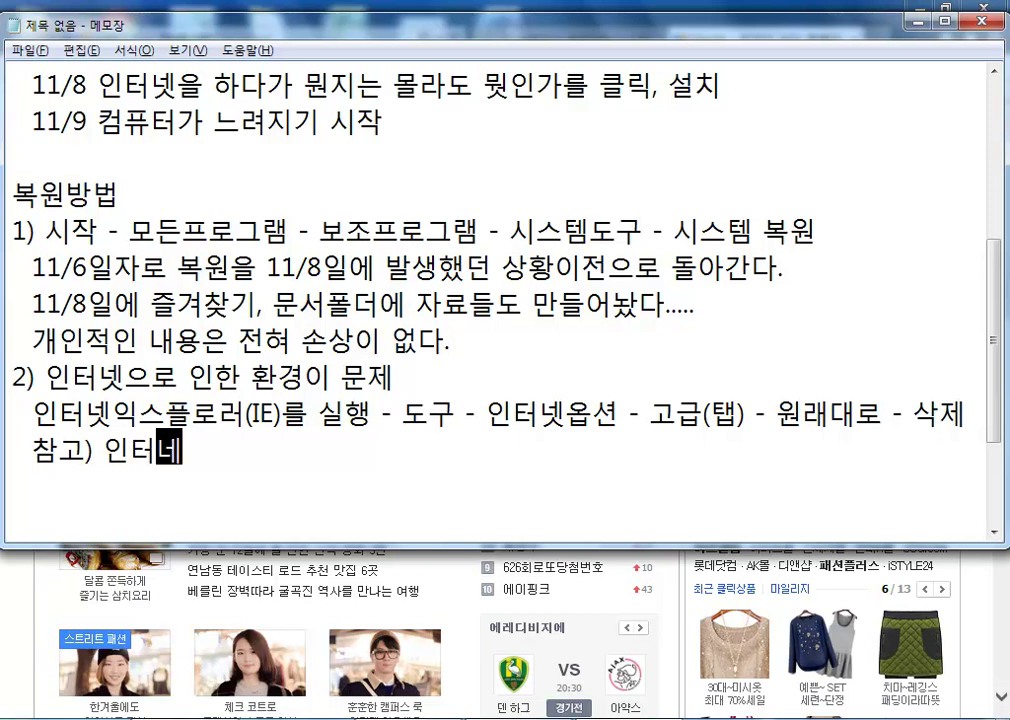
text(ㅅ을 실행)
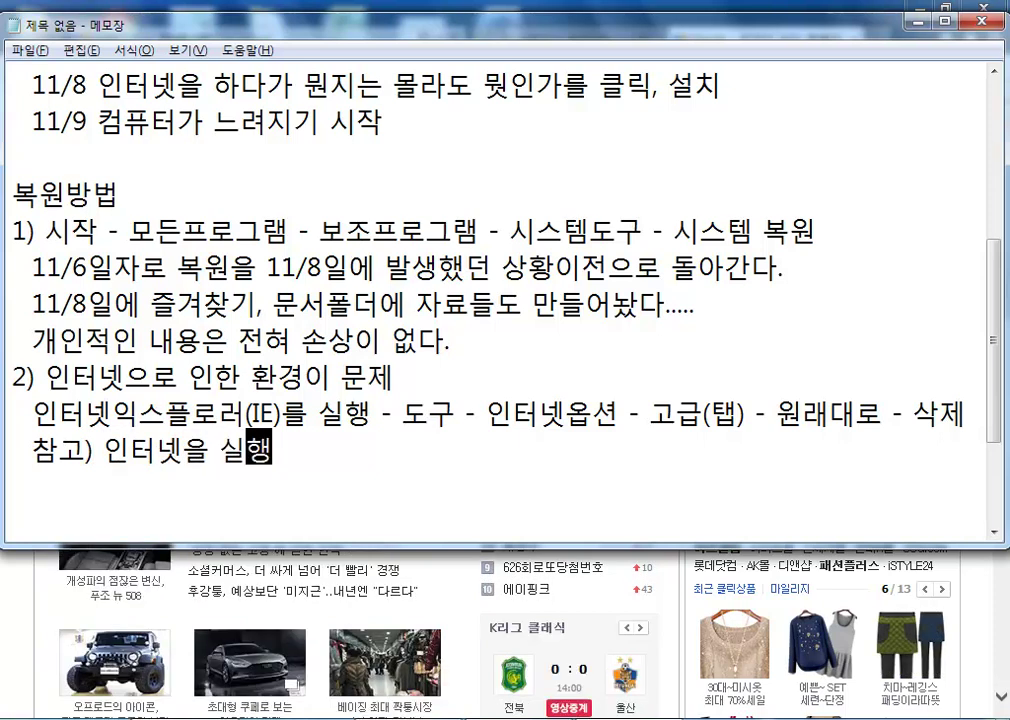
Step: Complete the 참고 remark with "하면 인터넷창이 정지, 멈춰진다."
text(하면 인터넷ㅊ)
text(ㅏㅇ이 )
text(정이)
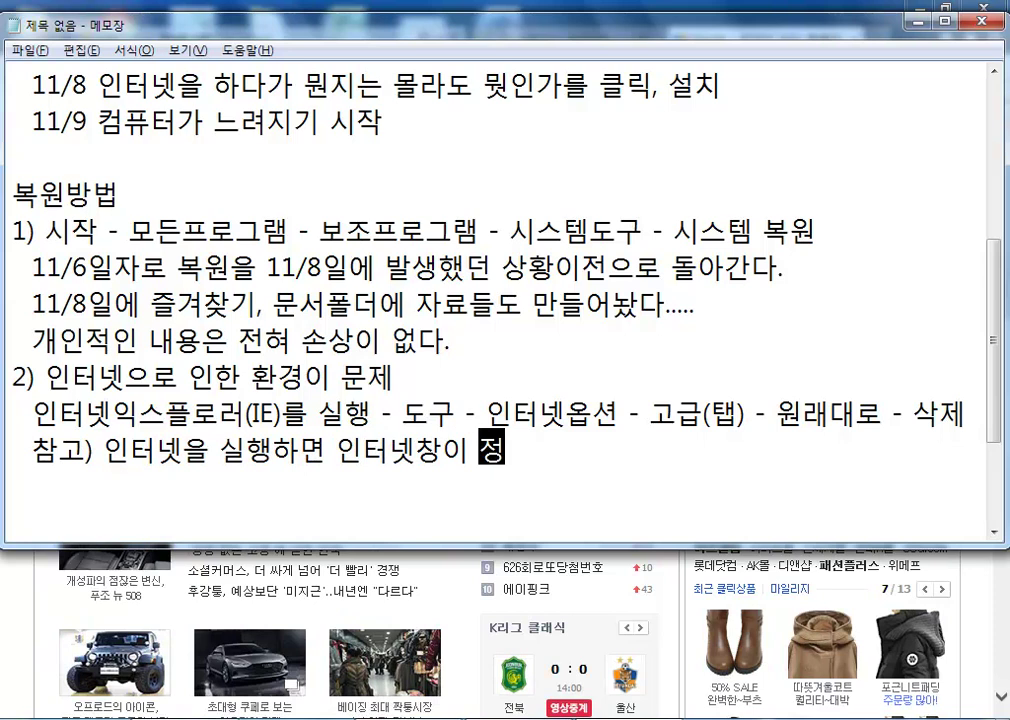
key(BackSpace)
key(BackSpace)
text(ㅈㅣ, 멈추)
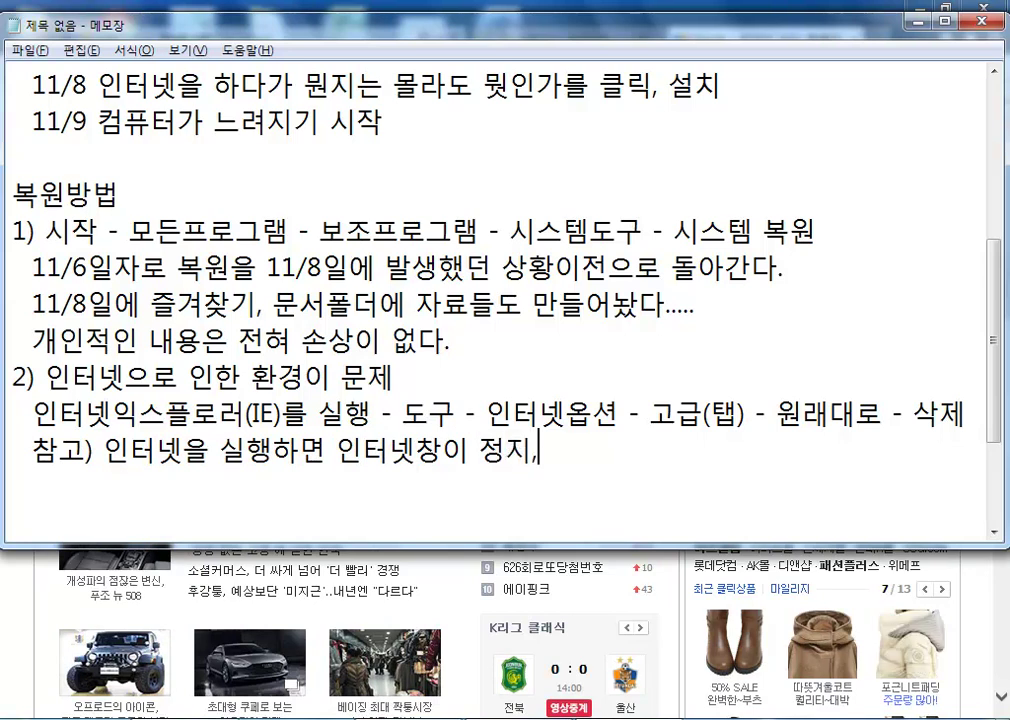
text(ㅓ진다.)
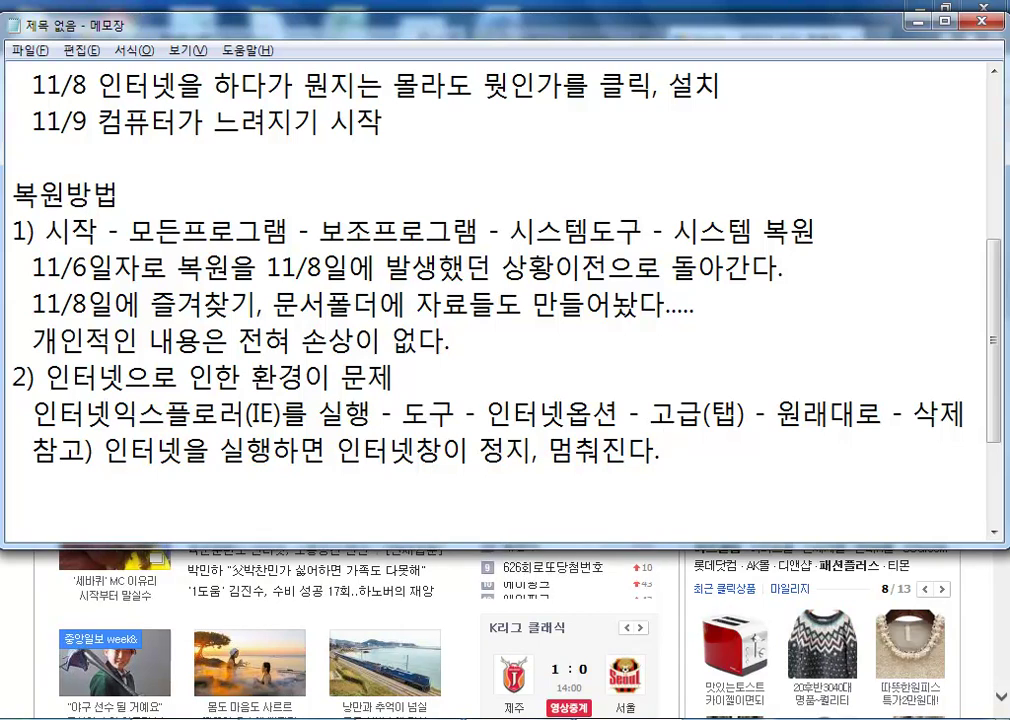
Step: Add a further indented line below the remark reading "=> 시작 - 제어판 - 인터넷옵션"
key(Return)
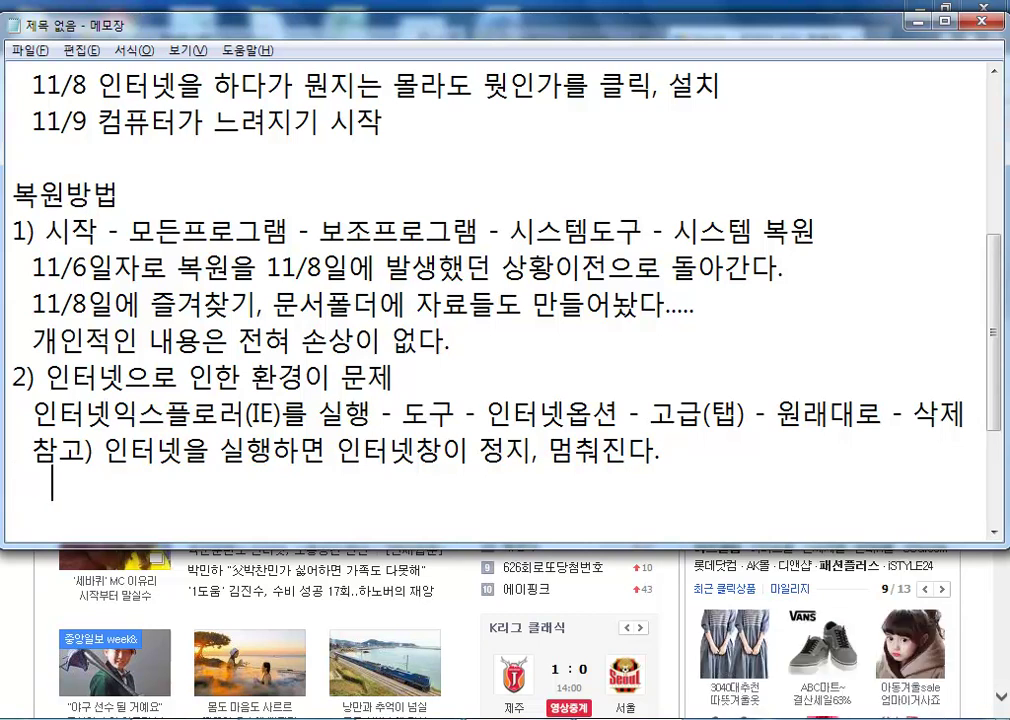
text(=> 시)
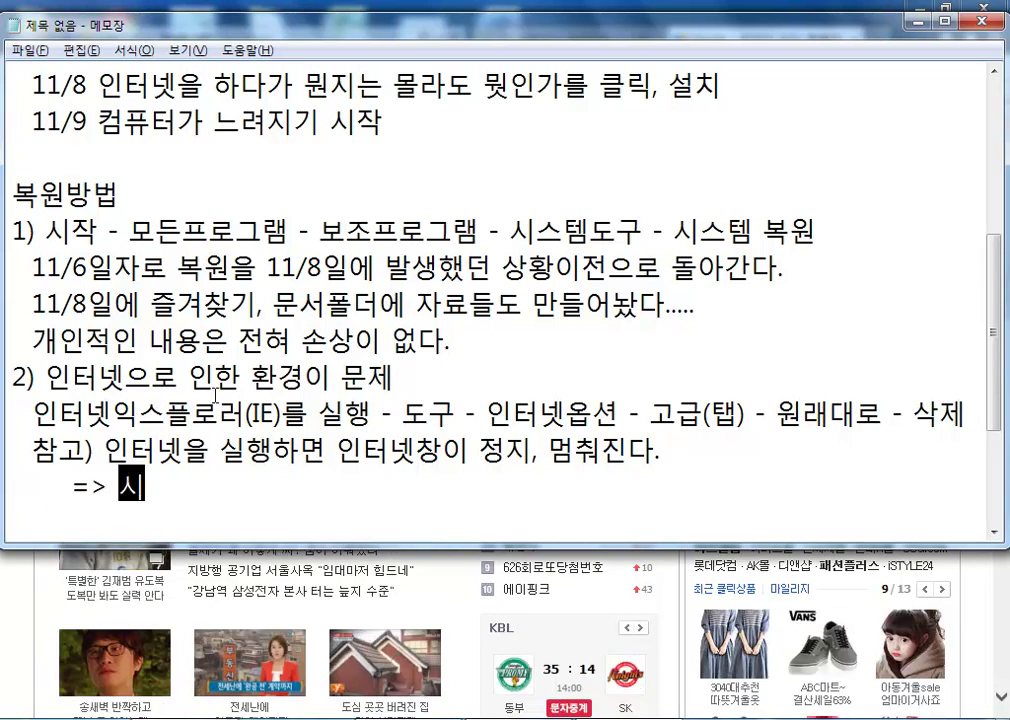
text(작 - 제엎판 - )
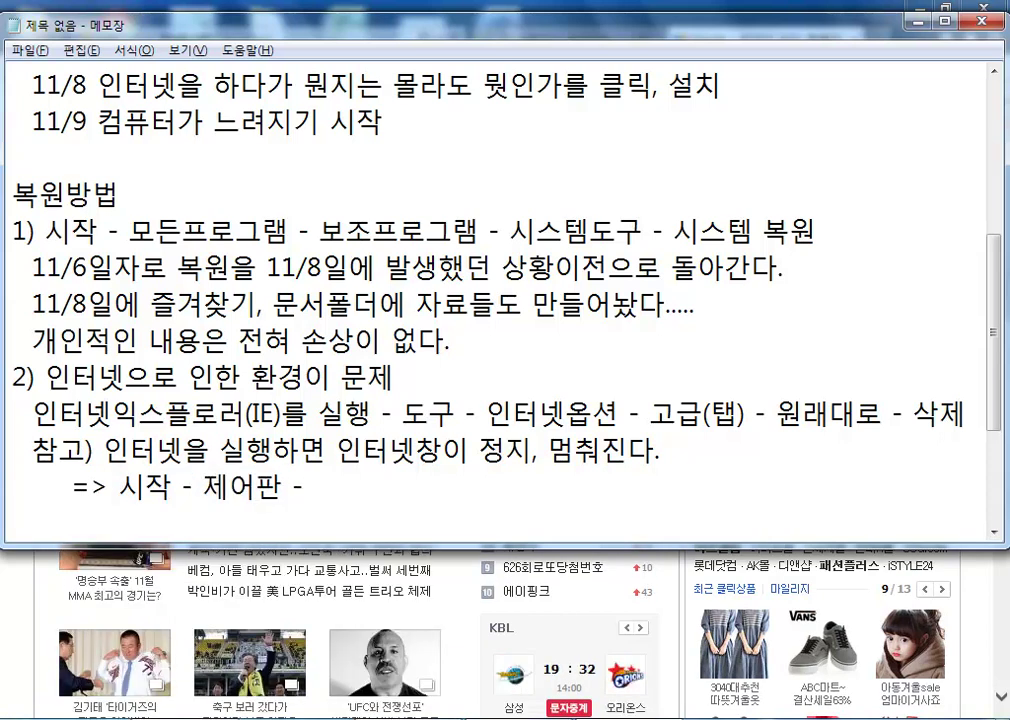
text(인터넷ㅇ옵셔)
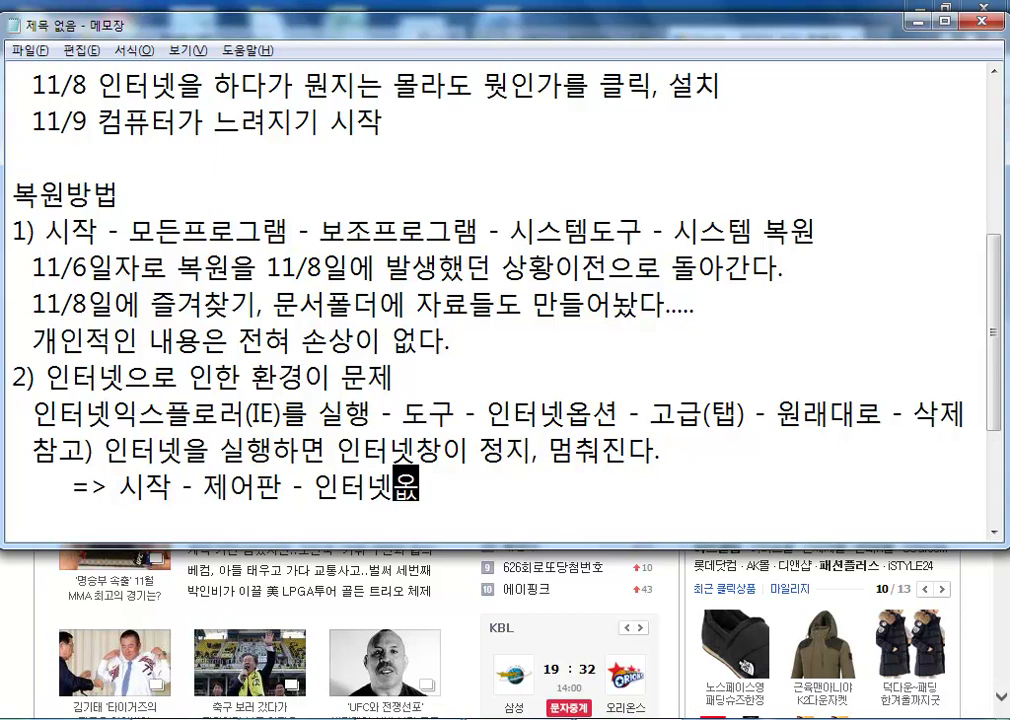
key(BackSpace)
key(BackSpace)
text(션)
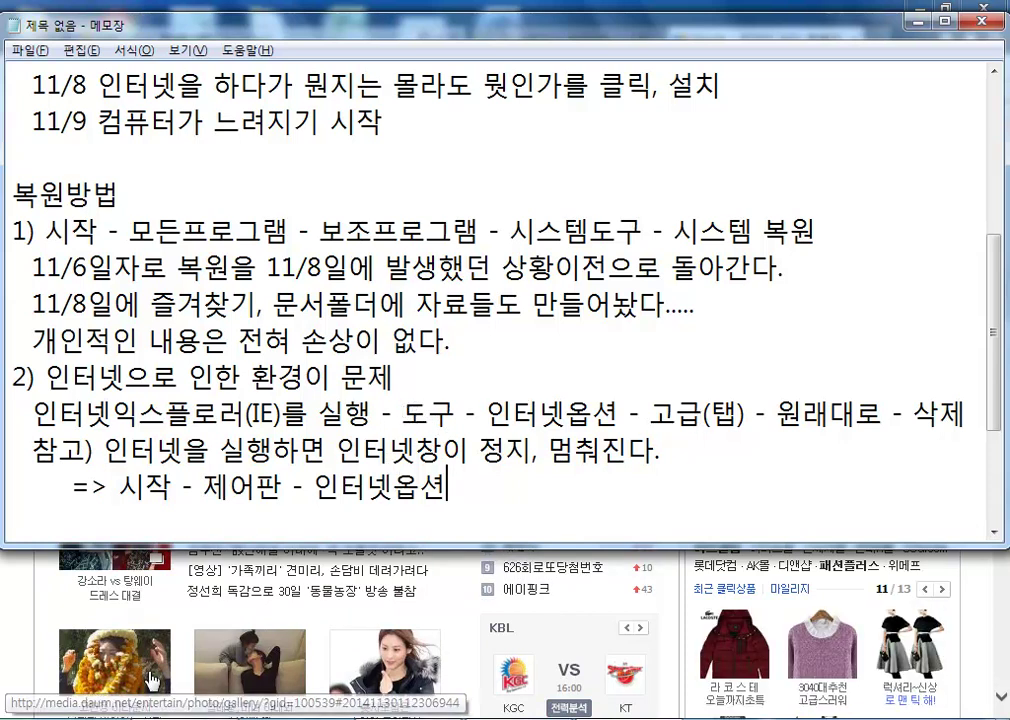
Step: Open Control Panel, switch its view to 범주, and set it back to 작은 아이콘
click(30, 707)
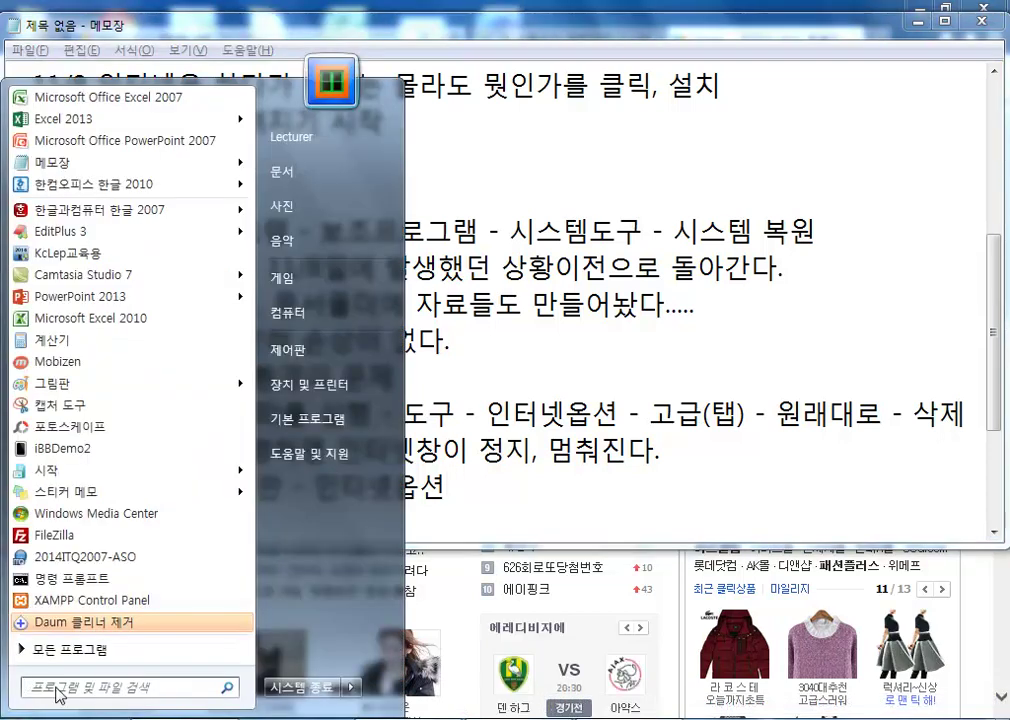
click(322, 360)
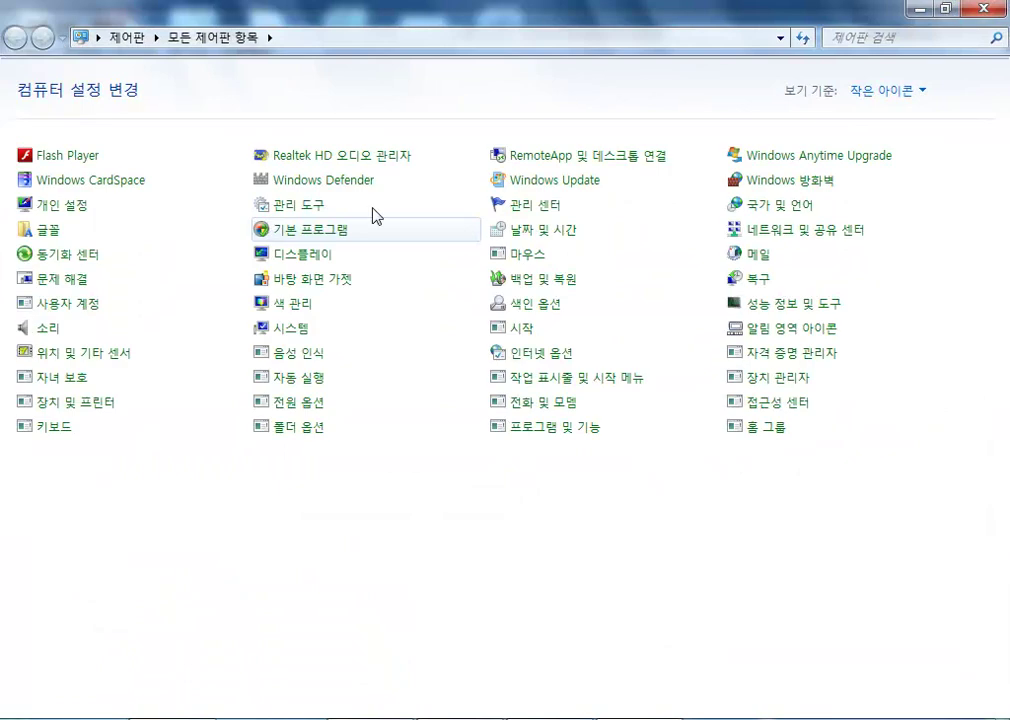
click(877, 91)
click(877, 114)
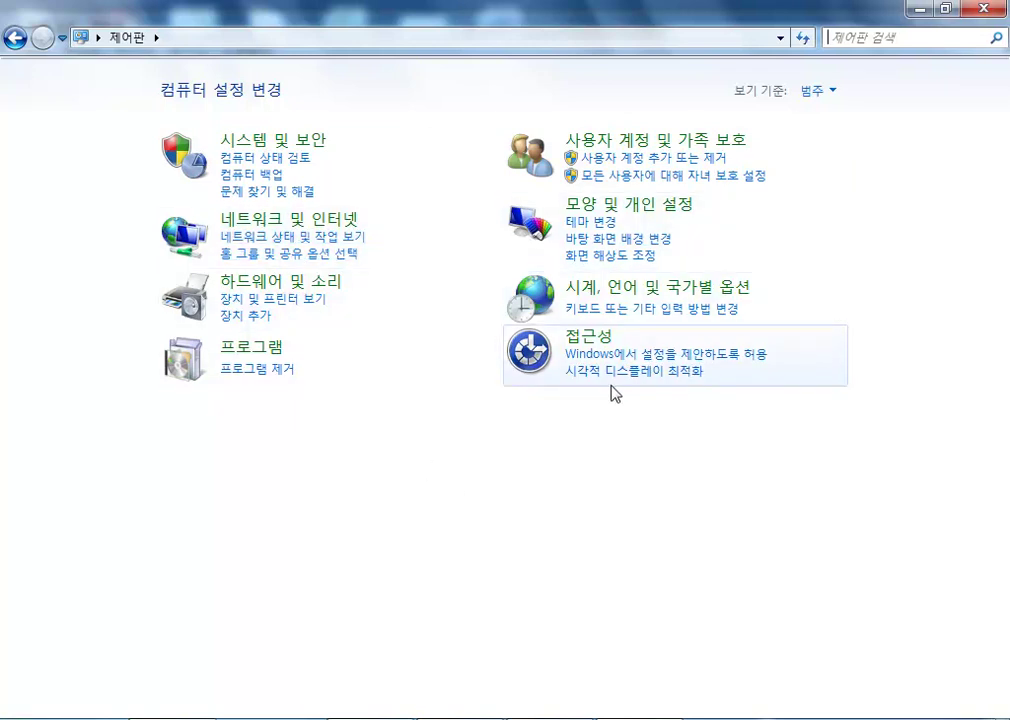
click(813, 92)
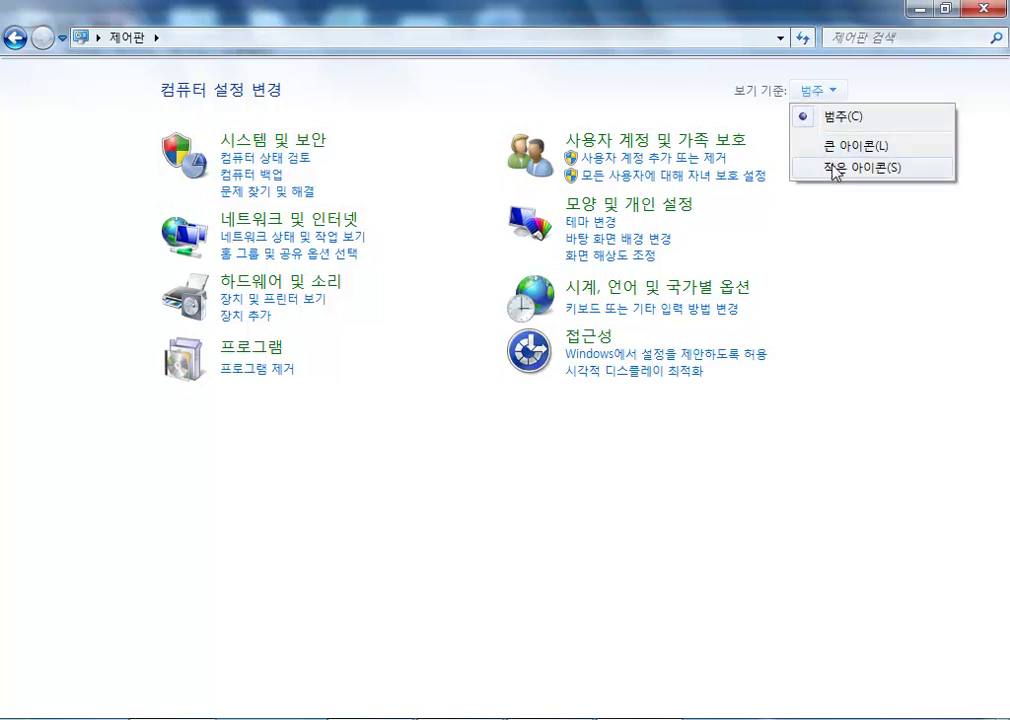
click(834, 168)
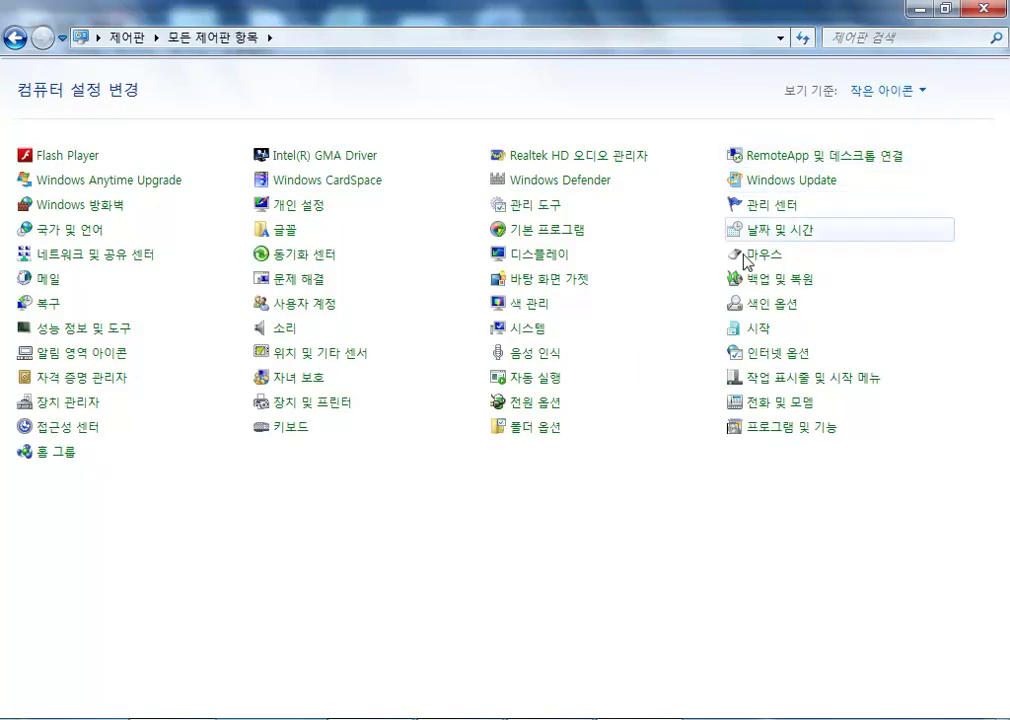
Step: Bring up 인터넷 옵션 from Control Panel, dismiss it without changes, and close Control Panel
click(765, 355)
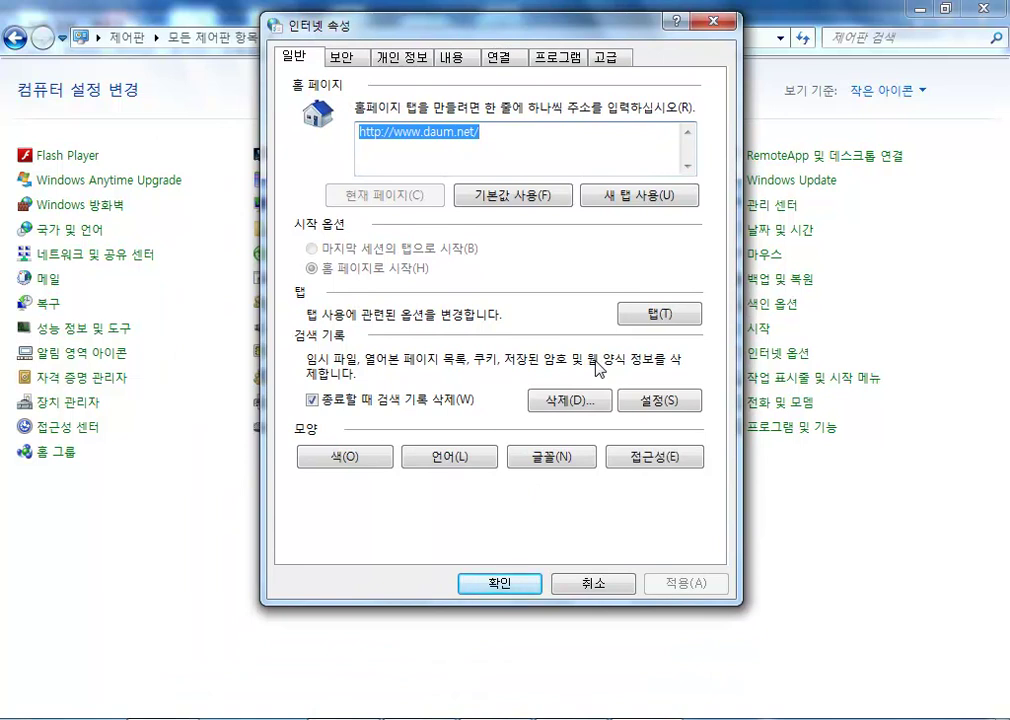
click(713, 21)
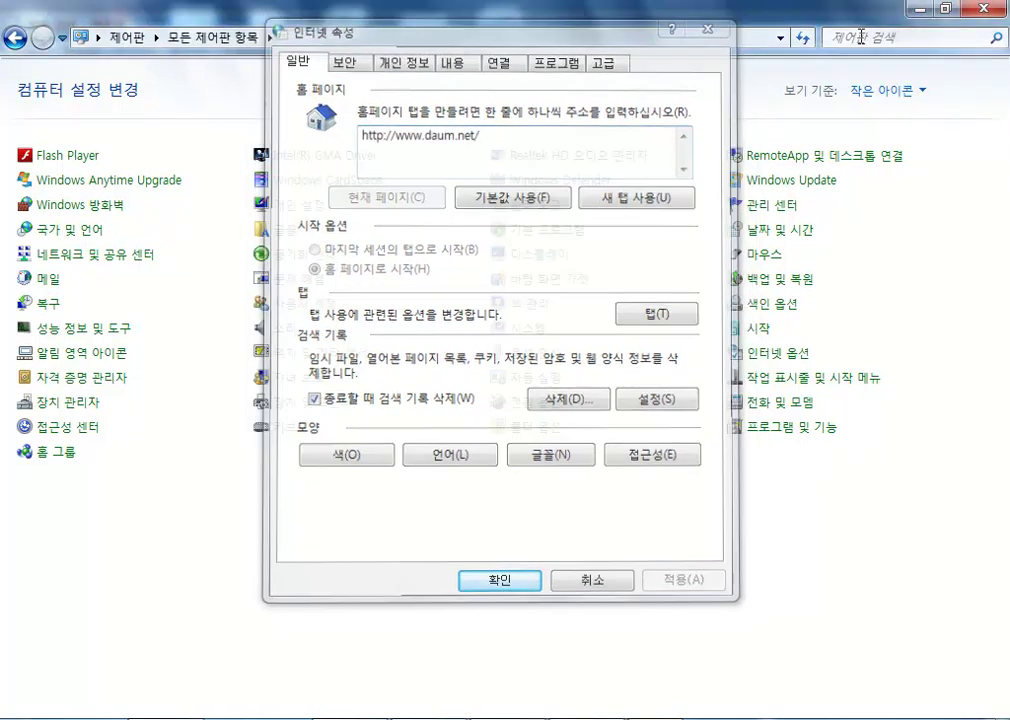
click(986, 10)
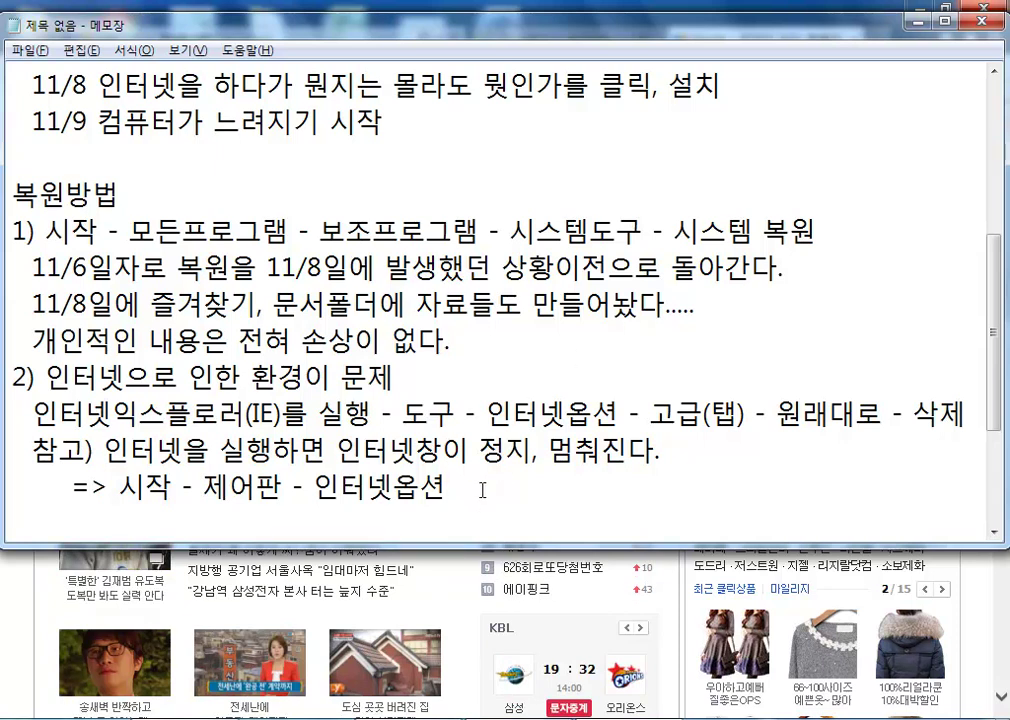
Step: Complete the "=> 시작 - 제어판 - 인터넷옵션" line in the Notepad note with "을 더블클릭" and start a new line
text(을 더블크)
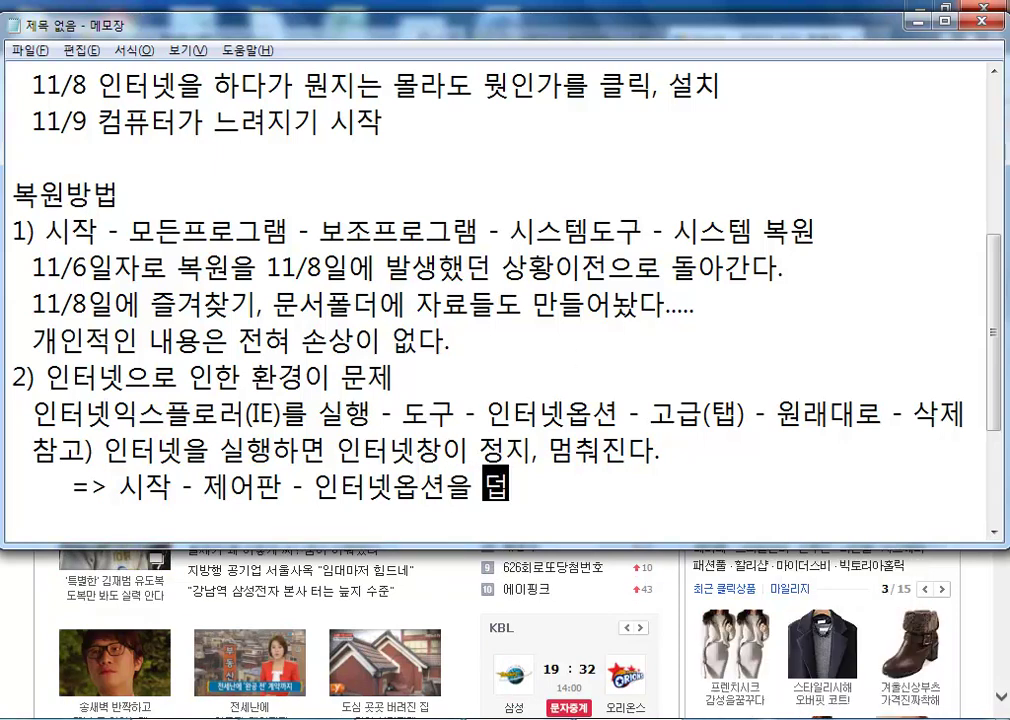
text(릭)
key(Return)
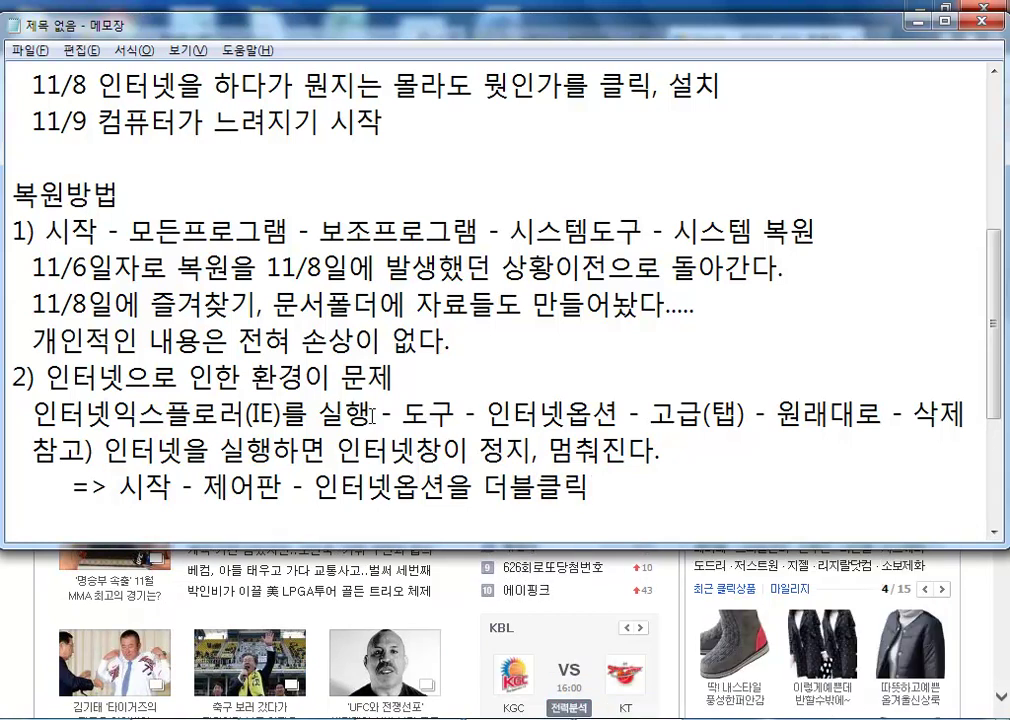
Step: Add the third restoration method to the note, reading "3) 개별적으로 해당 프로그램을 찾아서 삭제"
text(3)
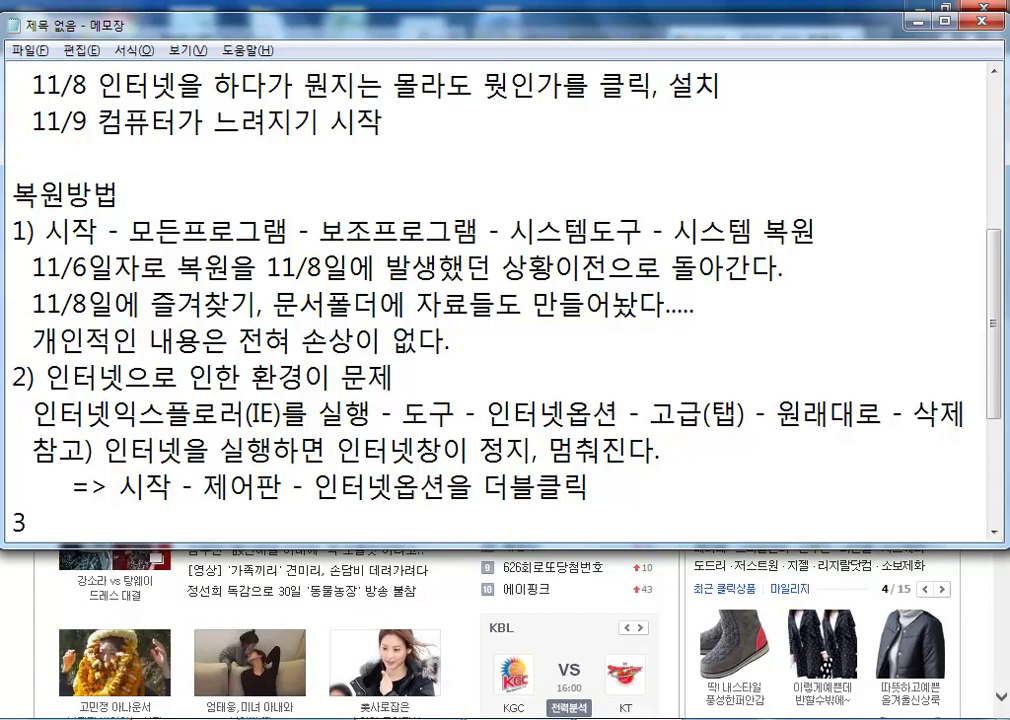
text() 개별ㅈ)
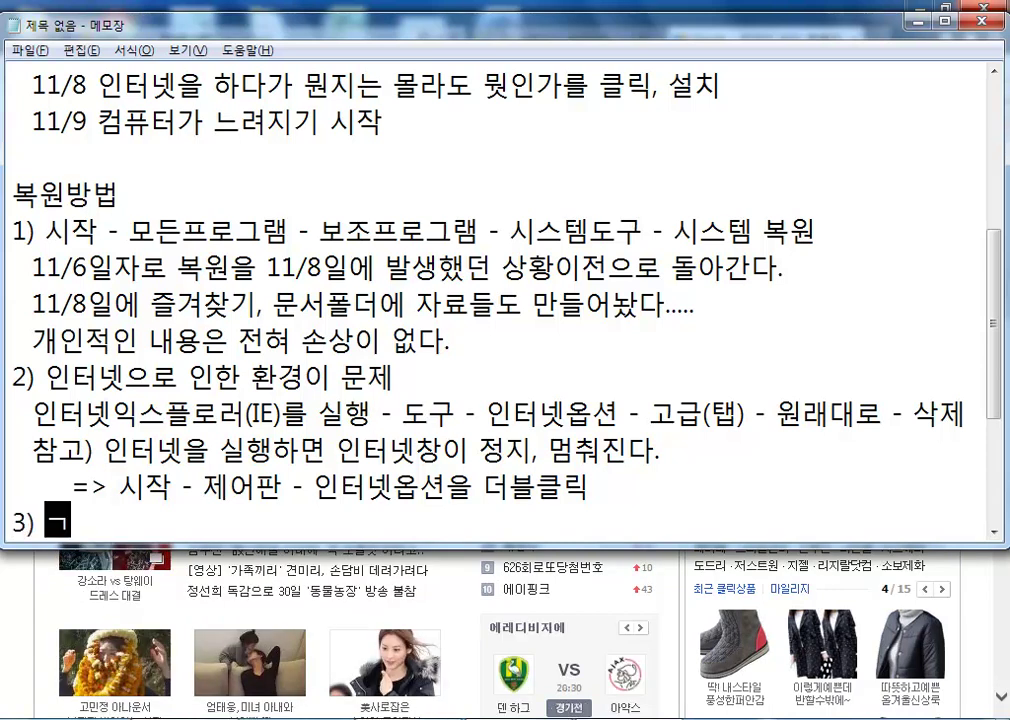
text(적으로 해당)
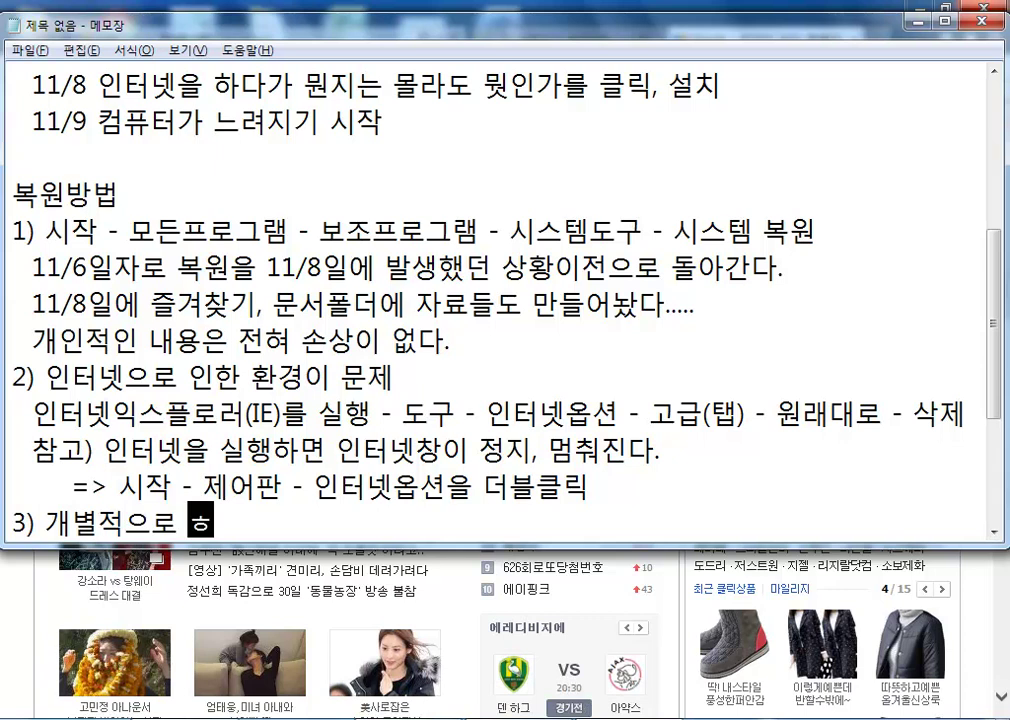
text( 프로그램을 찾)
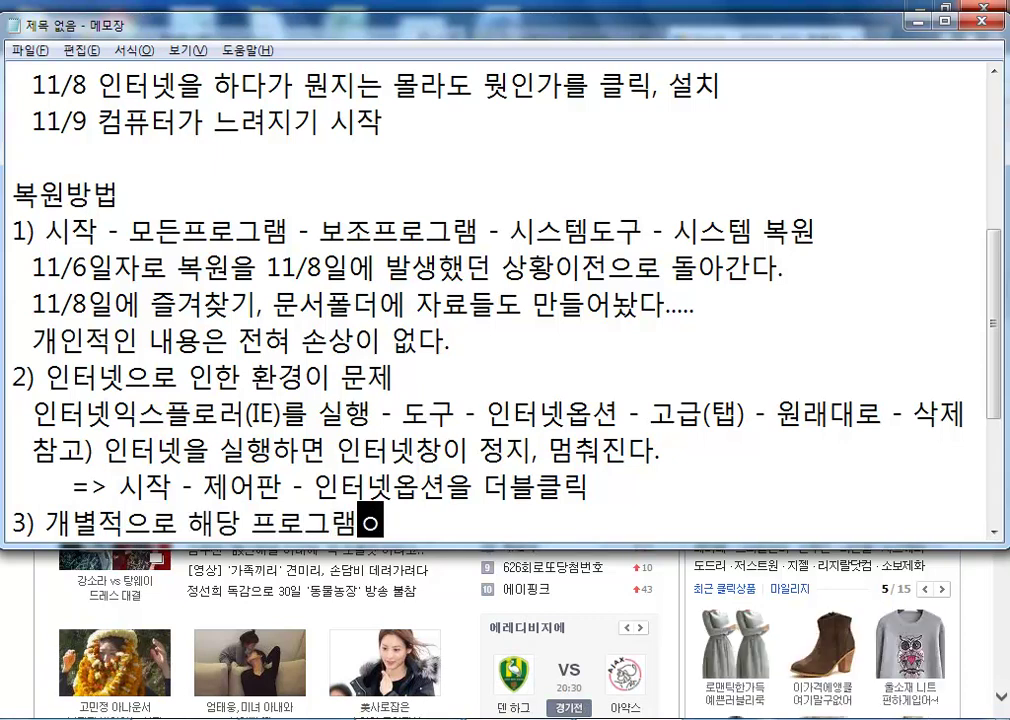
text(아서 삭제)
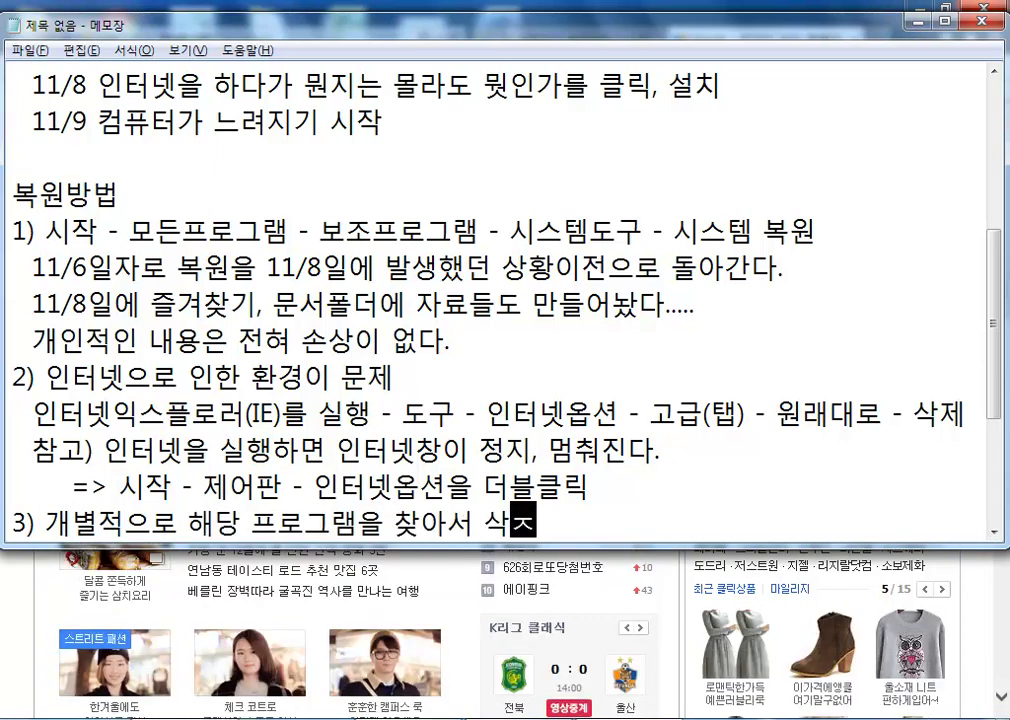
key(Return)
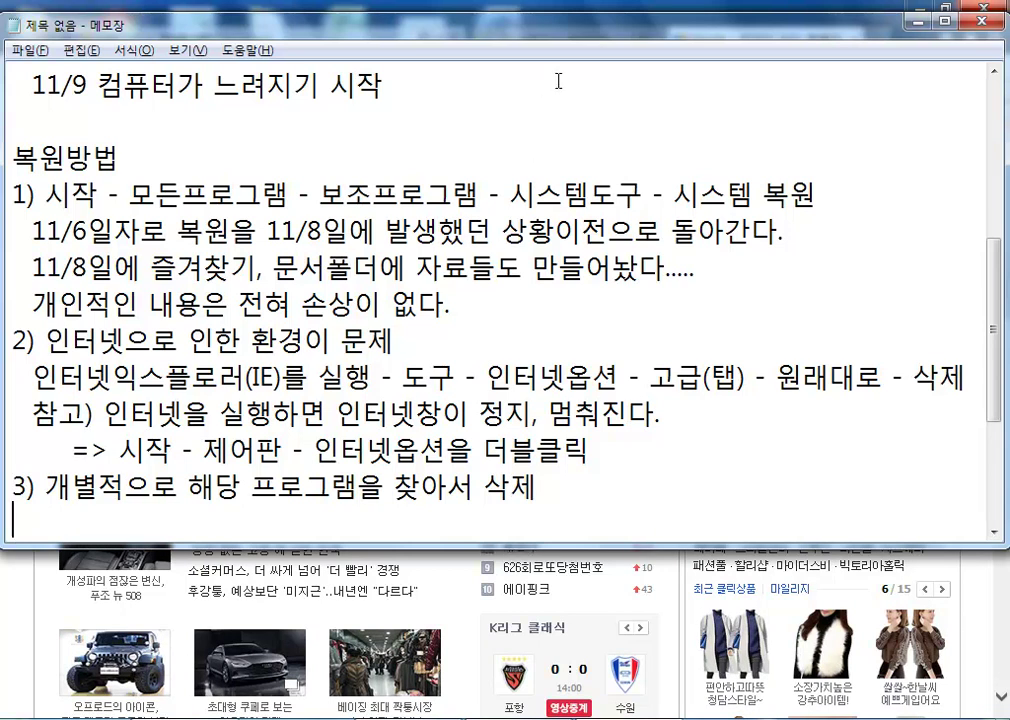
Step: Enlarge the Notepad window and add an indented line under item 3 reading "시작 - 제어판 - 프로그램관리"
drag(462, 20, 583, 1)
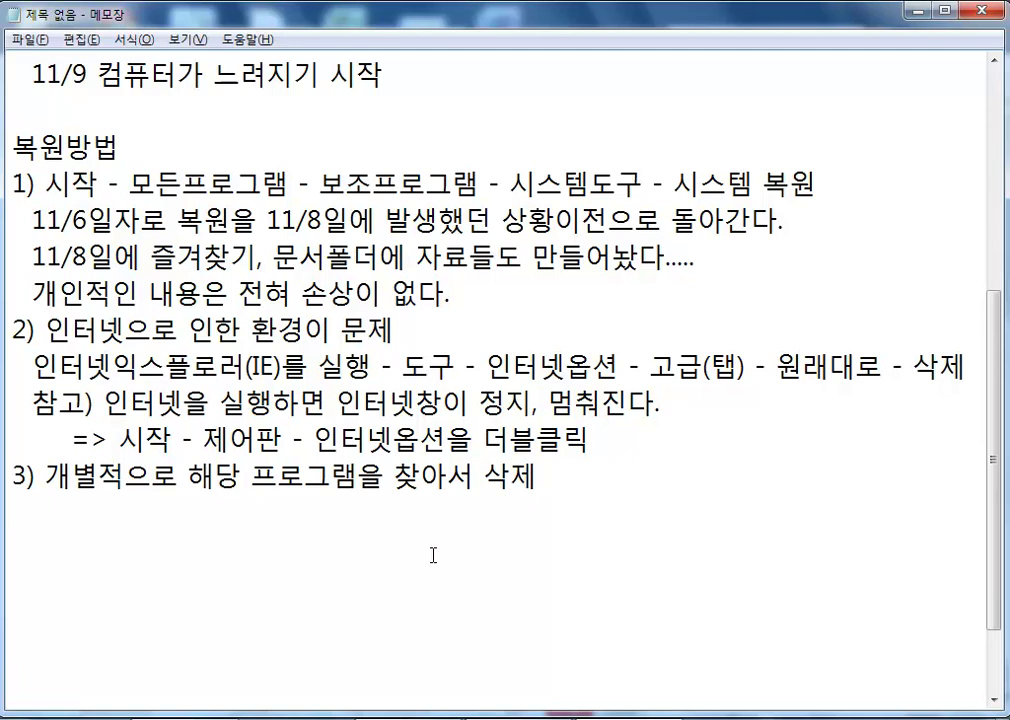
text(시작)
text( - 제어)
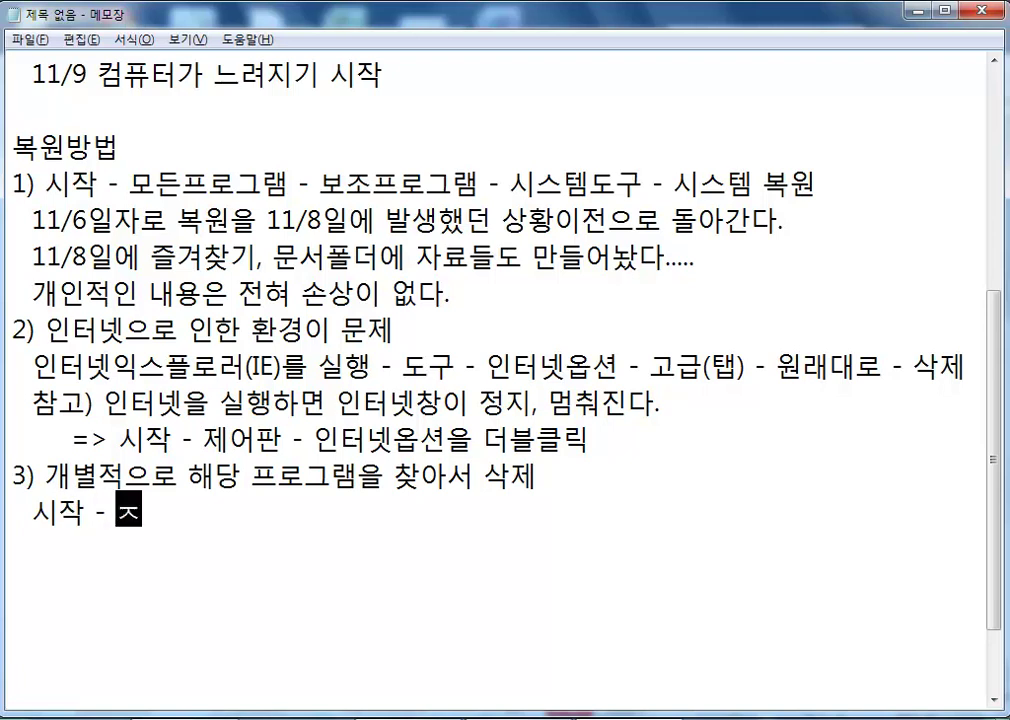
text(판 - )
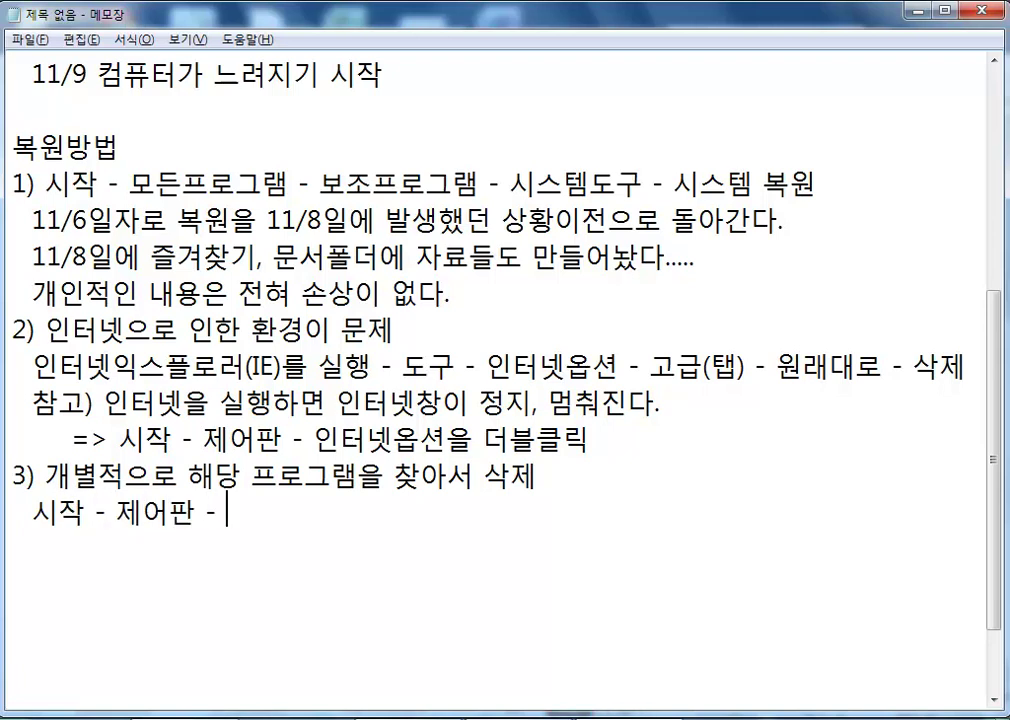
text(ㅍㅡ로그램관리)
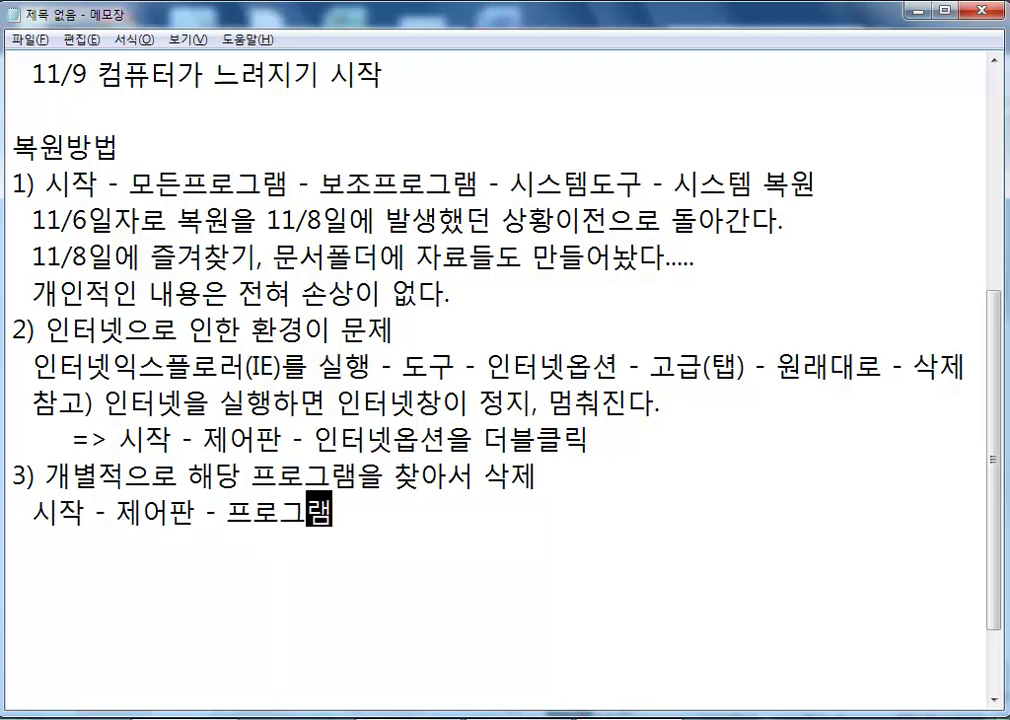
key(Return)
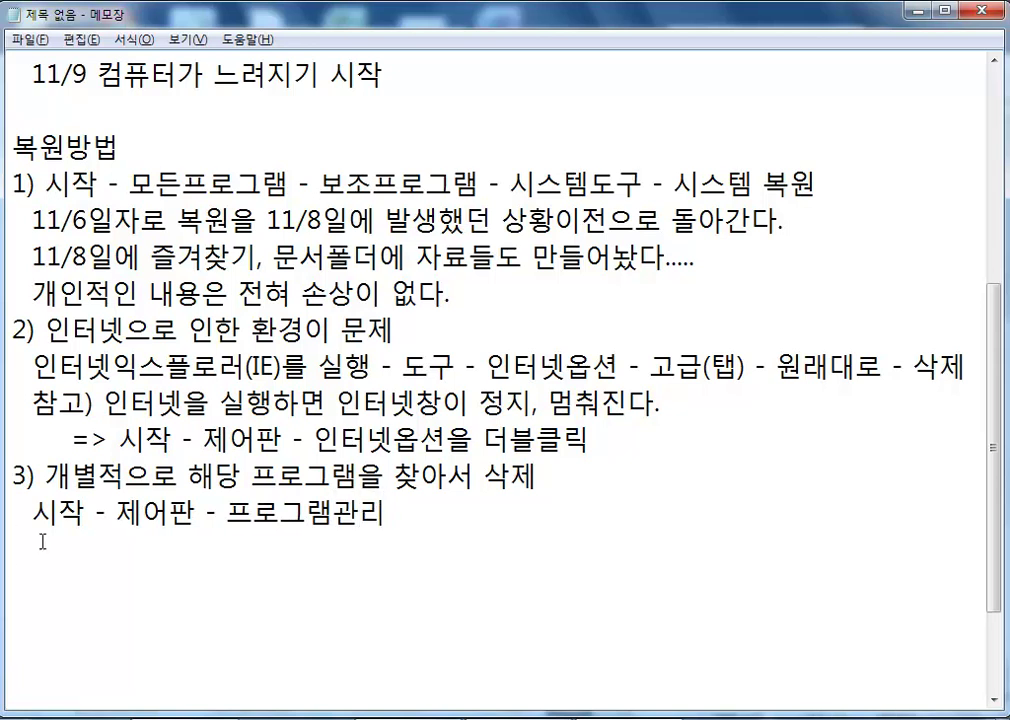
Step: Open 프로그램 및 기능 from Control Panel
key(super)
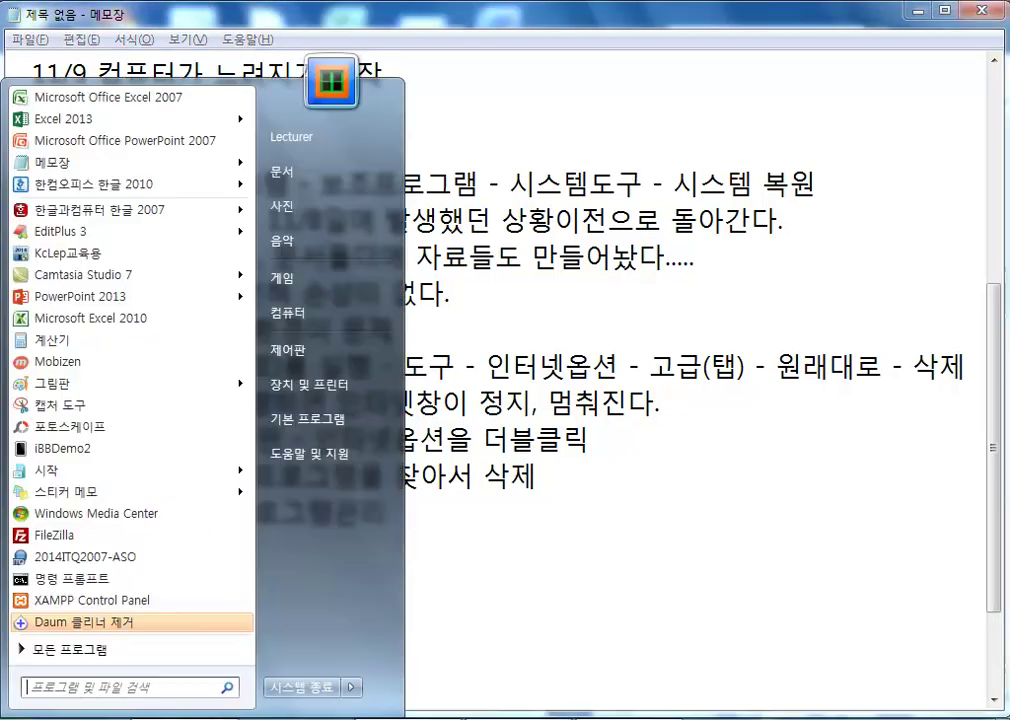
click(296, 349)
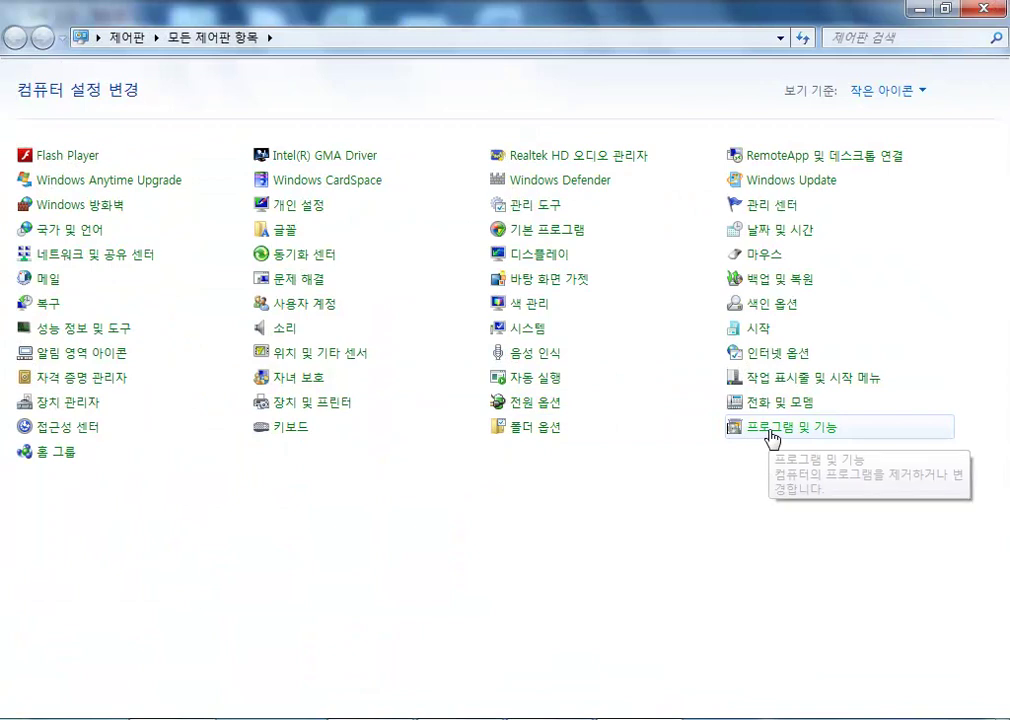
click(771, 436)
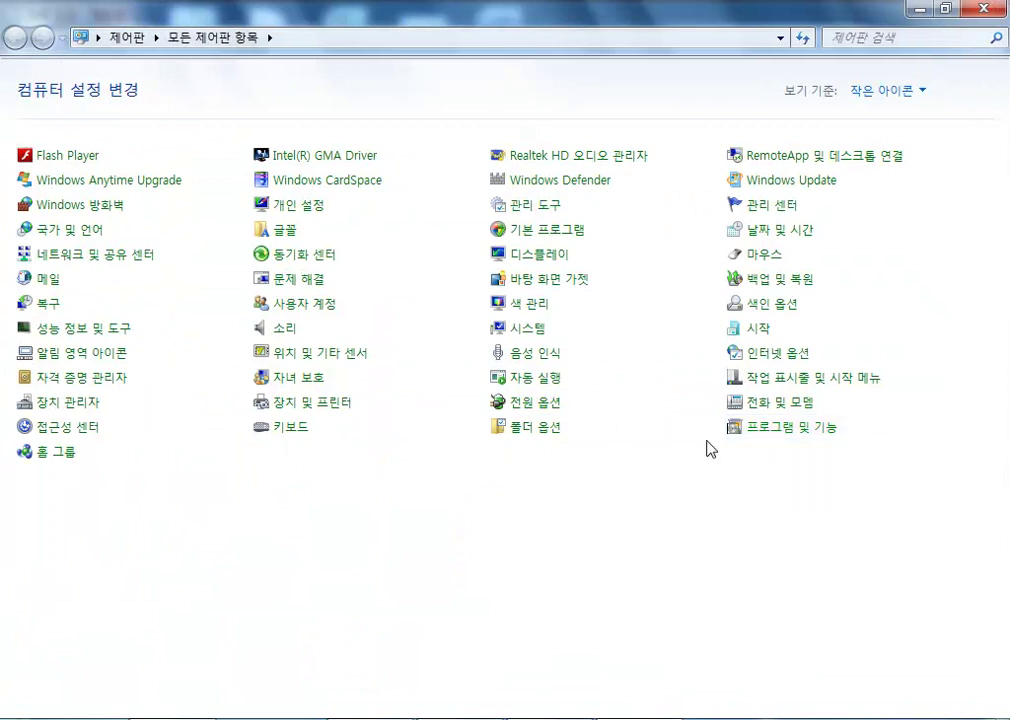
Step: Return to the Notepad note and append "기능" to the path under item 3, making it end in "프로그램관리기능"
key(alt+Tab)
click(394, 510)
text(ㄱ능)
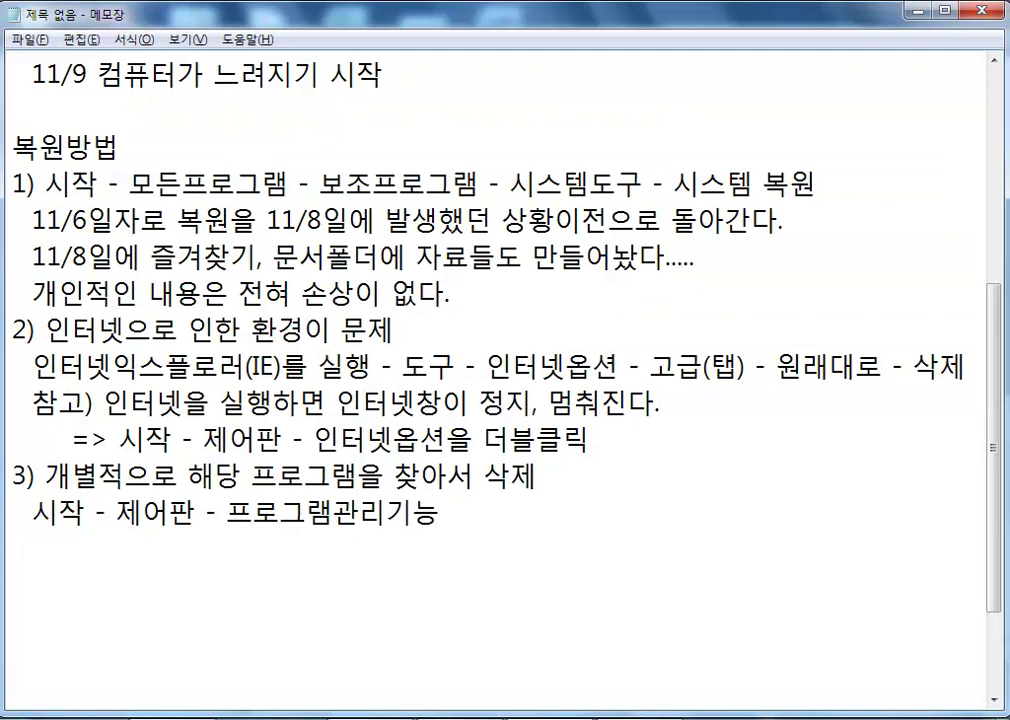
click(323, 505)
click(549, 517)
Step: Switch back to 프로그램 및 기능 and look through the installed programs, selecting SeeVideoSF and 네이버 클리너
key(alt+Tab)
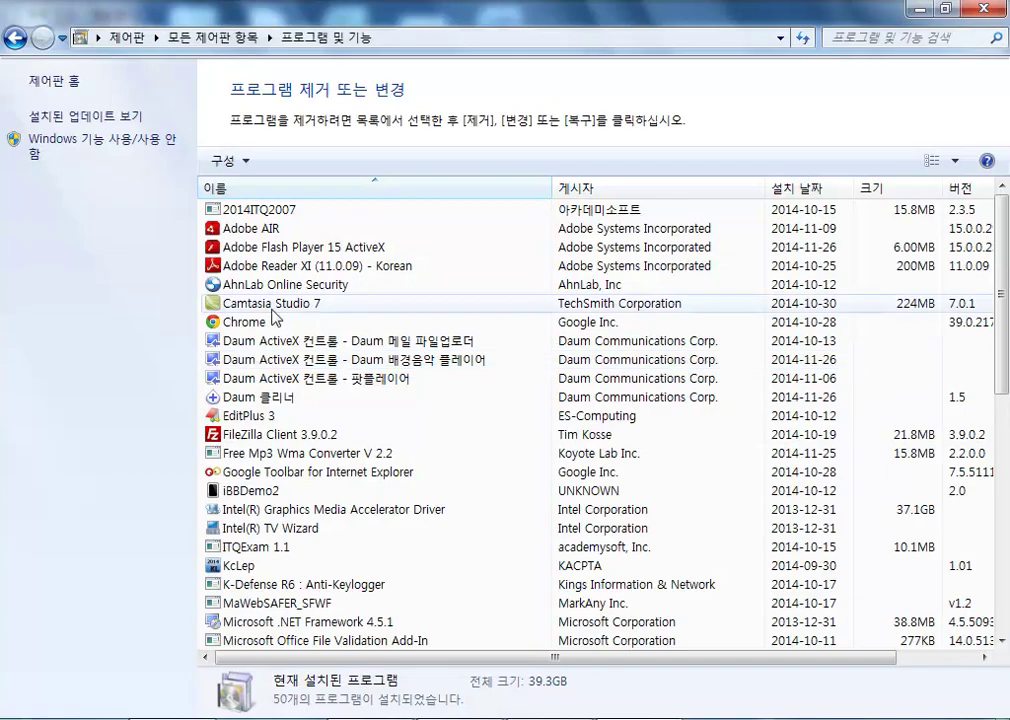
scroll(422, 325, down, 4)
scroll(422, 325, down, 5)
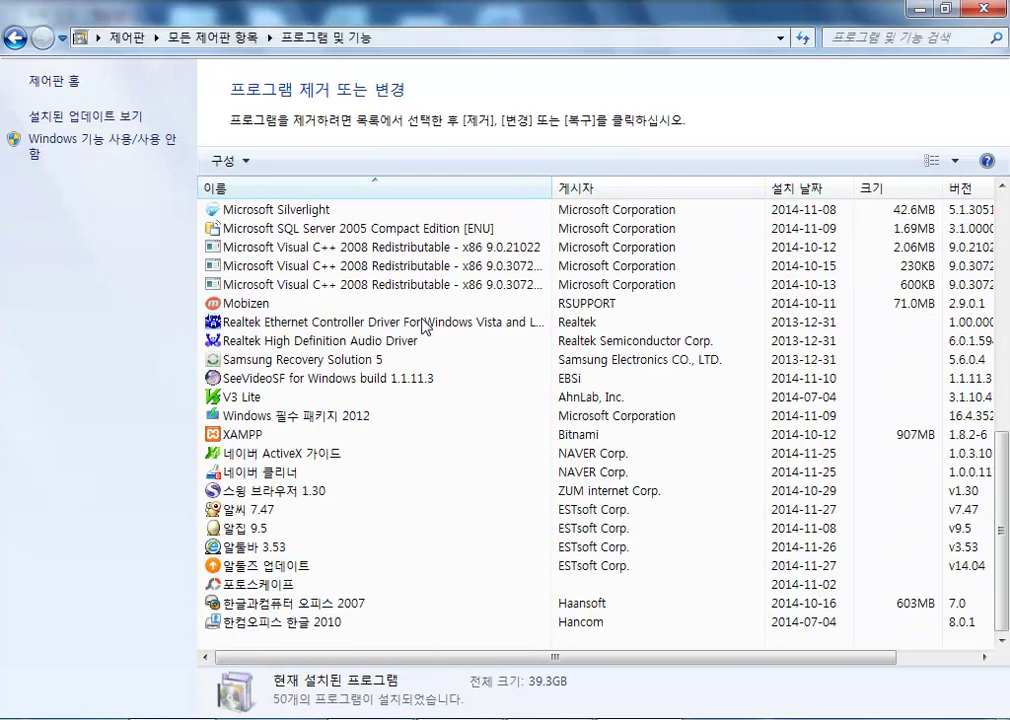
scroll(426, 322, up, 9)
scroll(424, 328, down, 6)
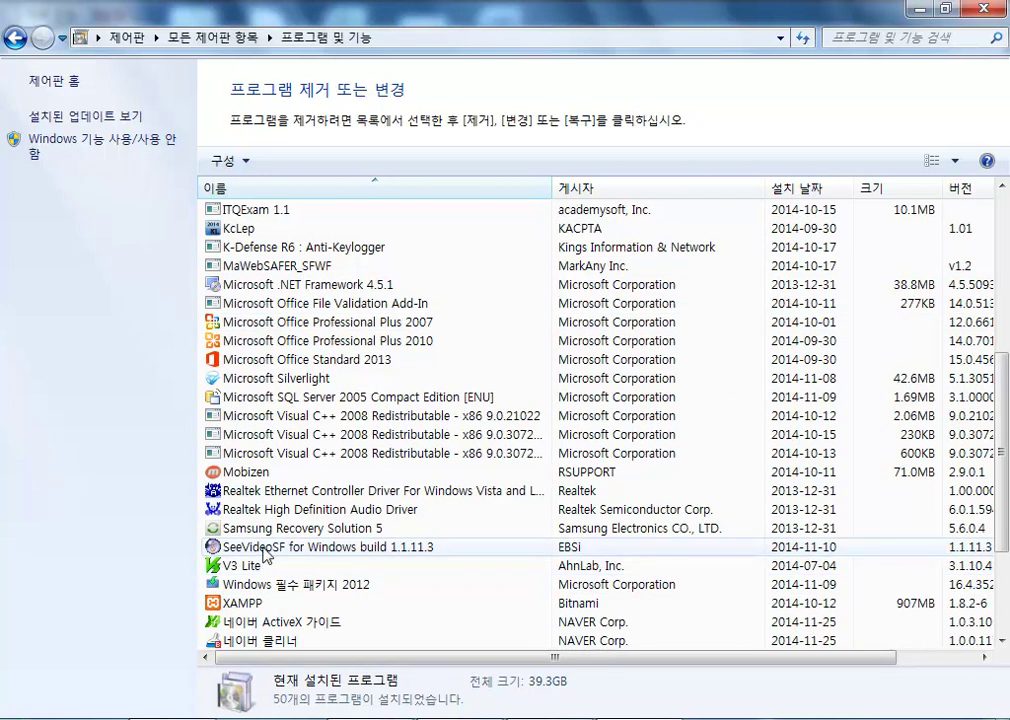
click(300, 547)
scroll(520, 470, down, 3)
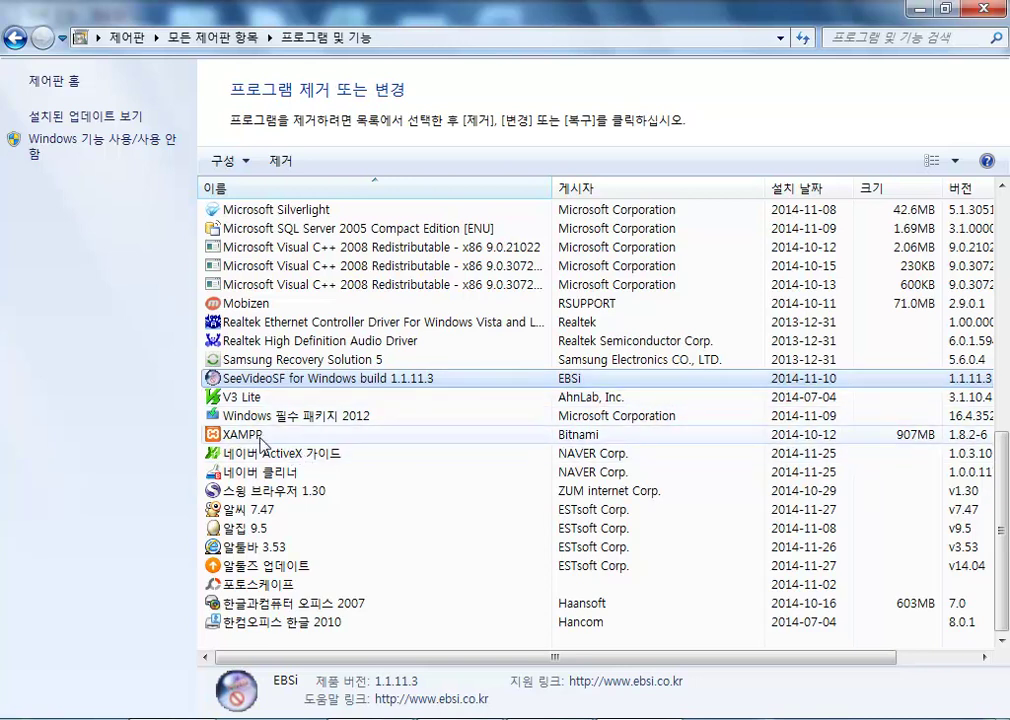
scroll(260, 442, up, 5)
scroll(399, 460, down, 5)
click(556, 473)
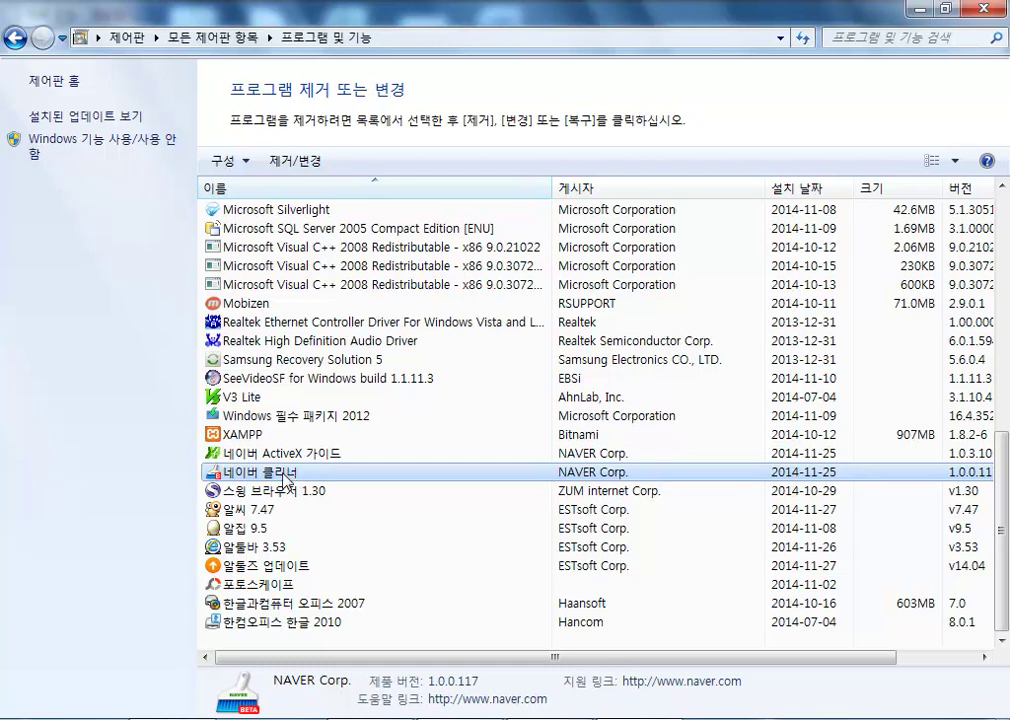
Step: Examine the publishers of ITQExam 1.1, KcLep and Adobe Reader XI, selecting each entry in the installed programs list
scroll(289, 477, up, 5)
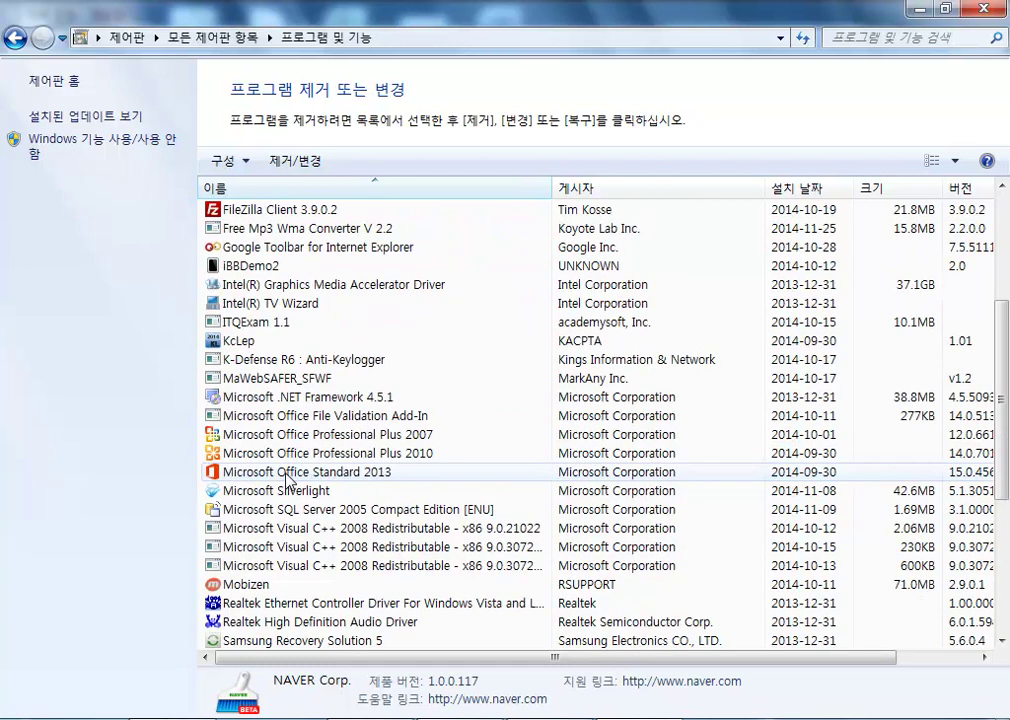
click(268, 326)
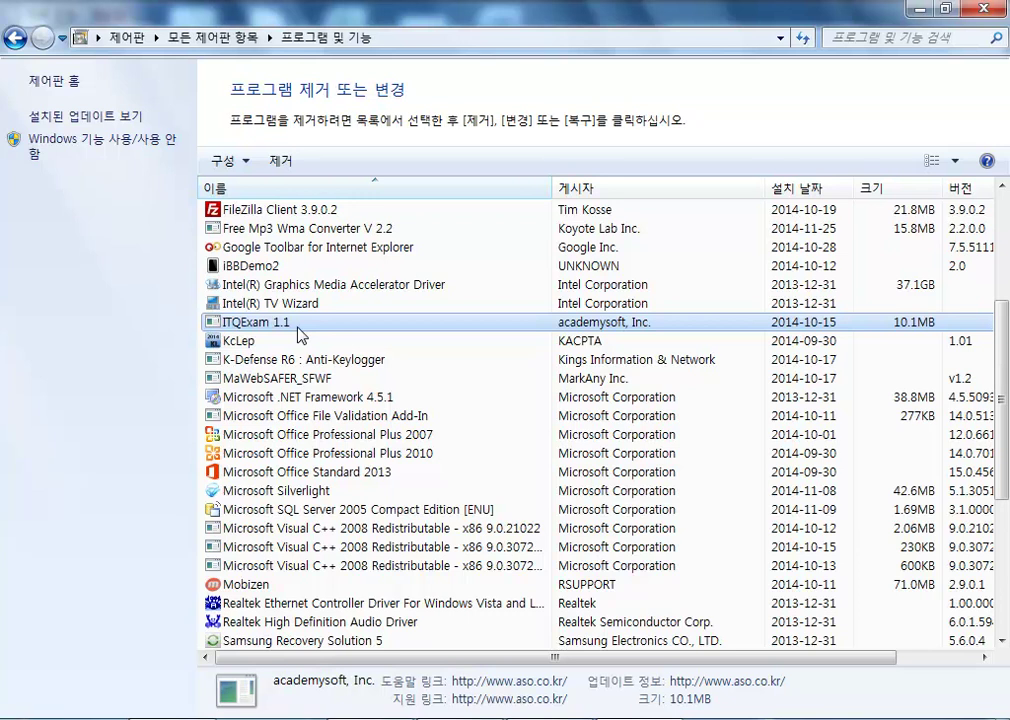
click(265, 342)
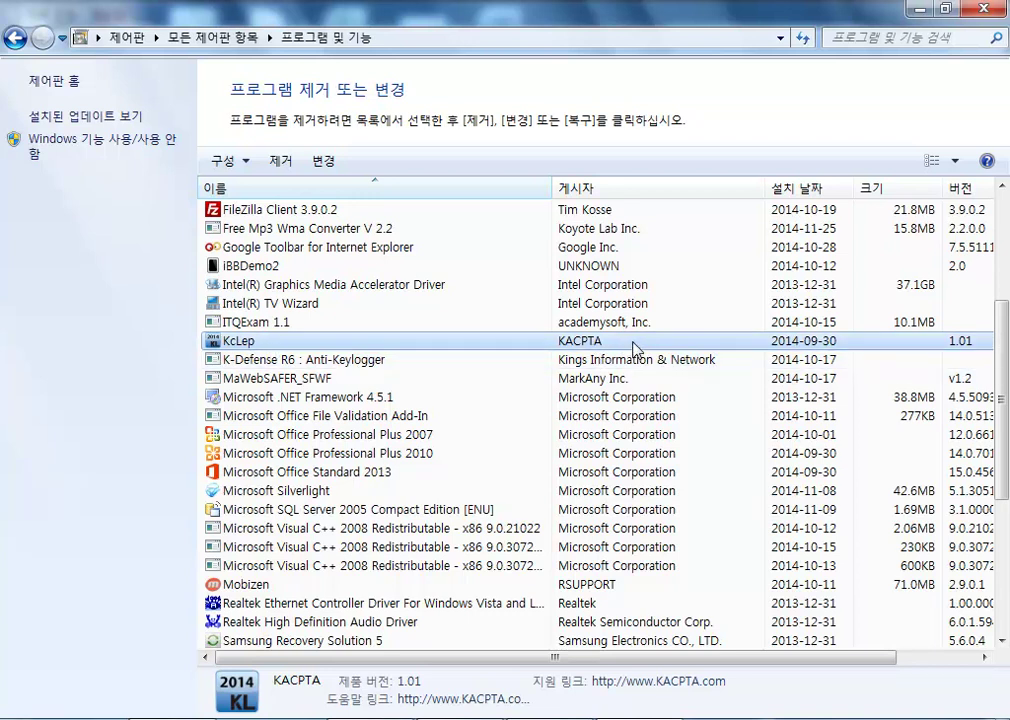
scroll(634, 348, up, 3)
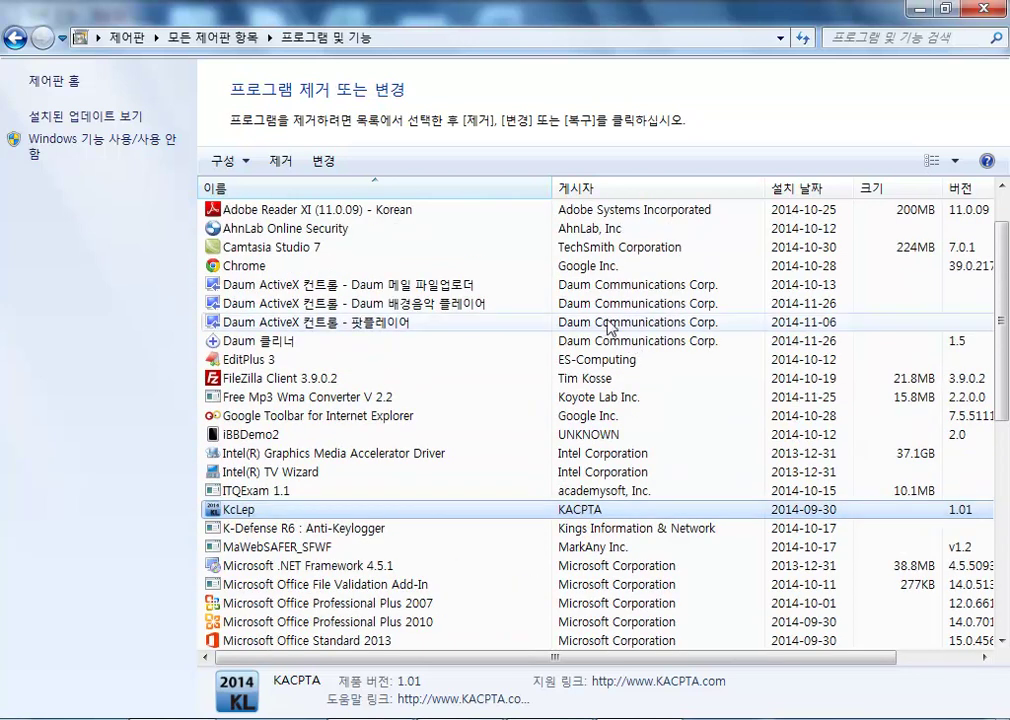
click(602, 212)
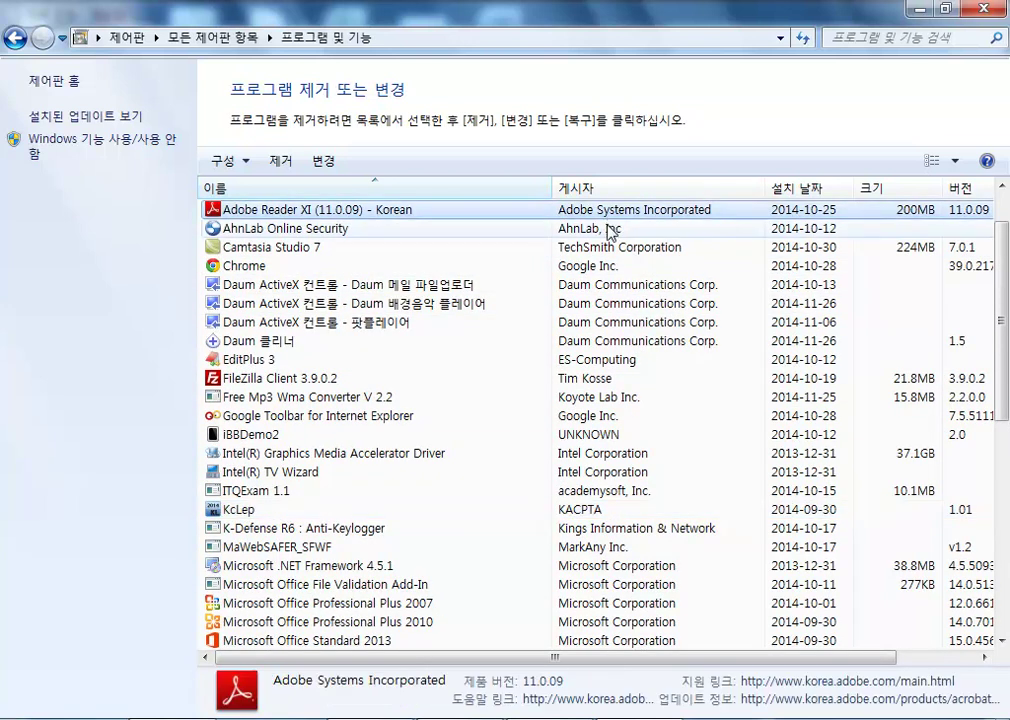
Step: Examine the publishers of AhnLab Online Security, Daum ActiveX 컨트롤, Free Mp3 Wma Converter and iBBDemo2 by selecting their entries
click(607, 228)
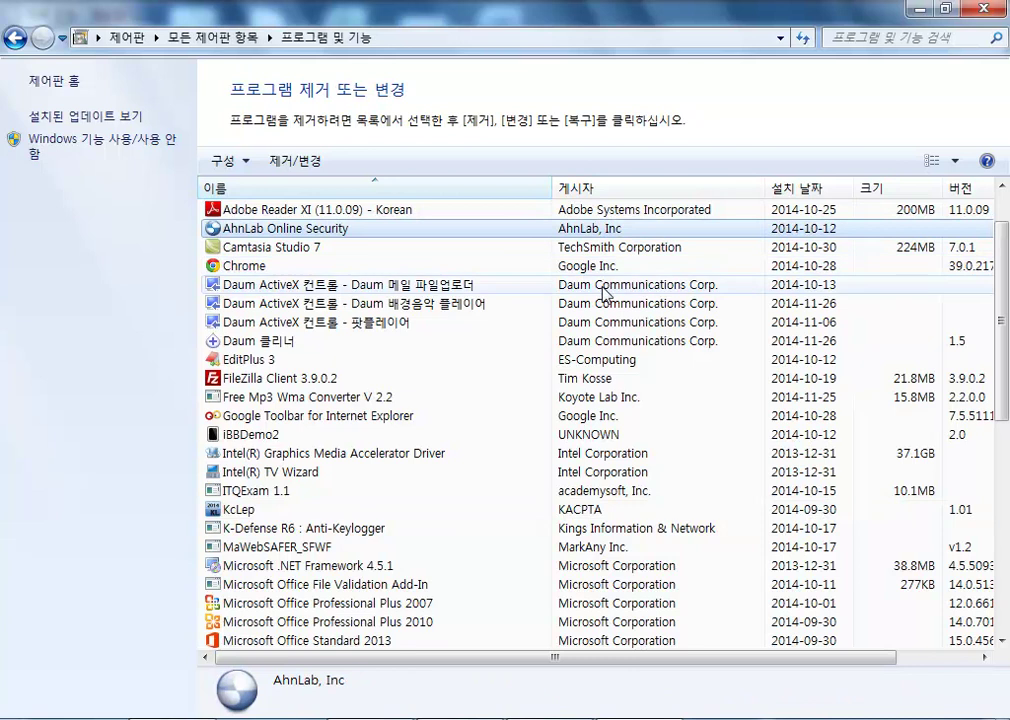
click(603, 270)
click(606, 284)
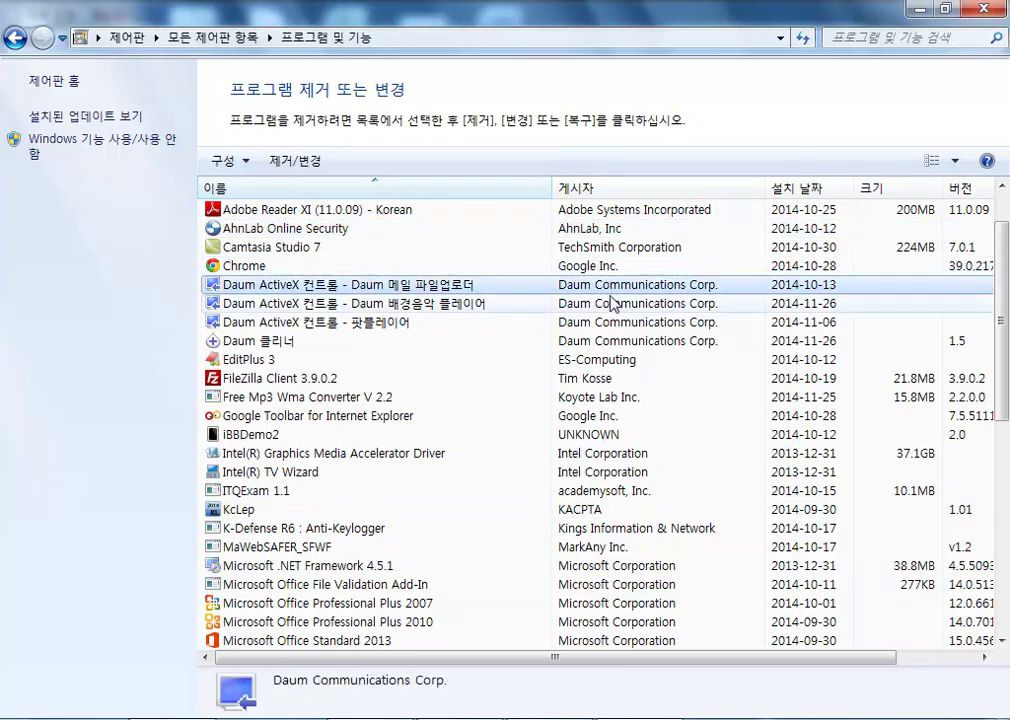
click(607, 398)
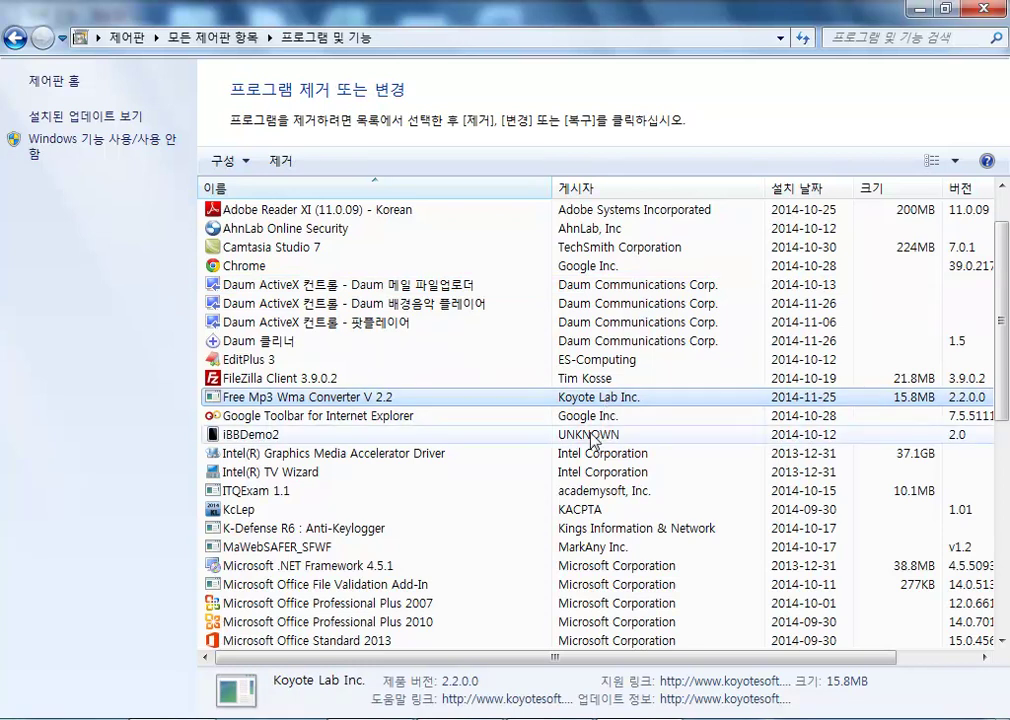
click(587, 436)
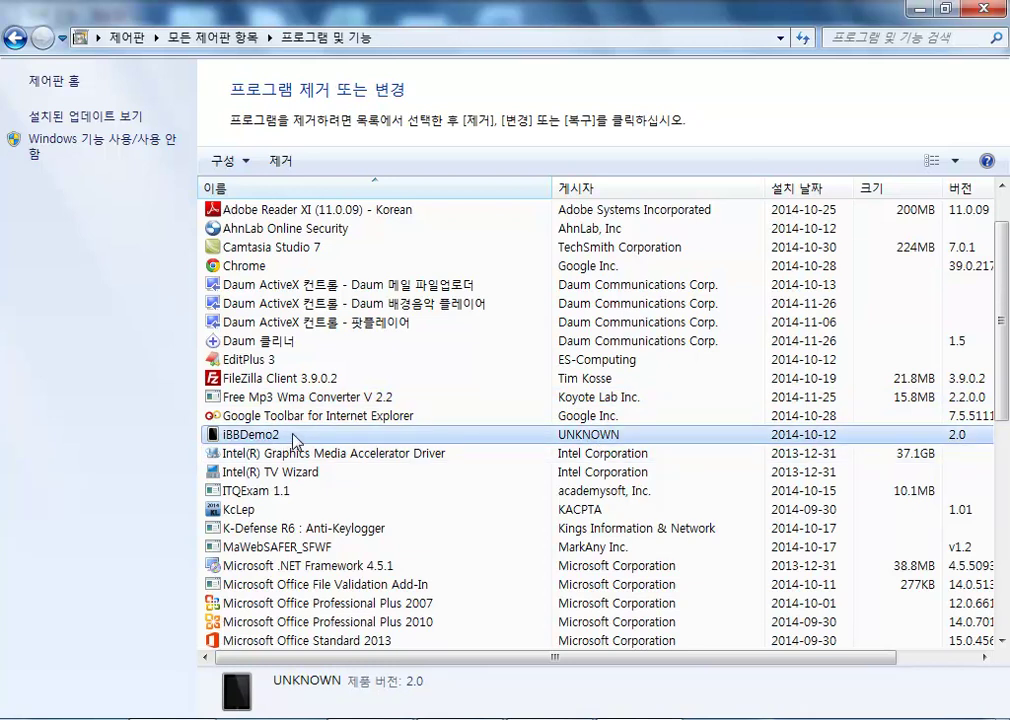
Step: Check the publisher details of the two Realtek drivers, 포토스케이프 and Adobe Reader XI in the installed programs list
scroll(296, 440, down, 8)
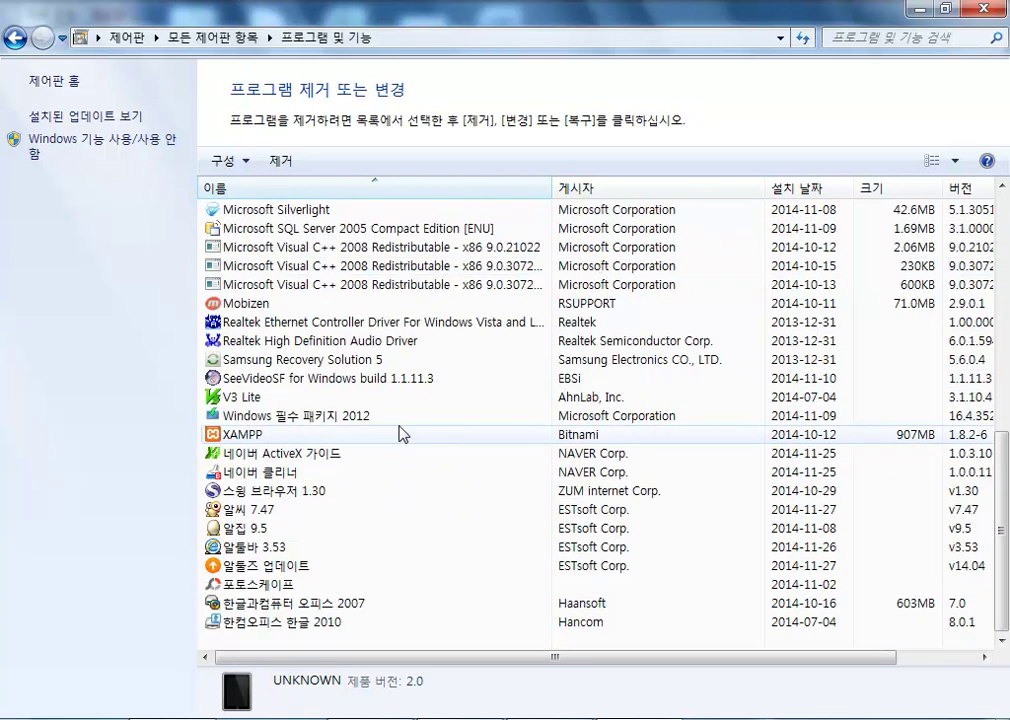
click(330, 321)
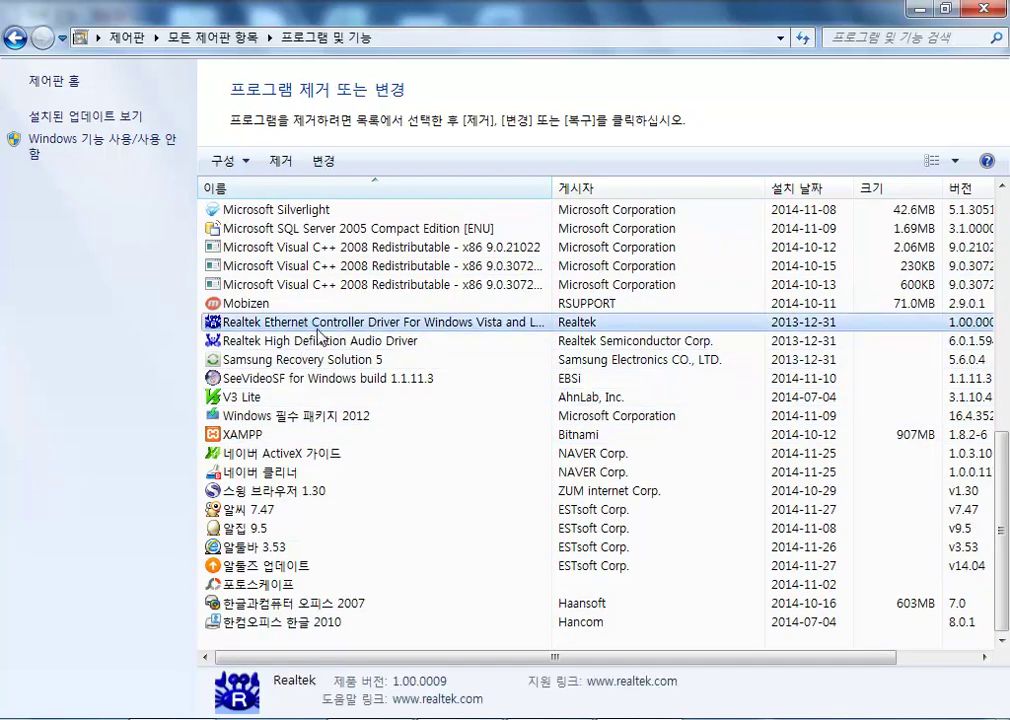
click(320, 340)
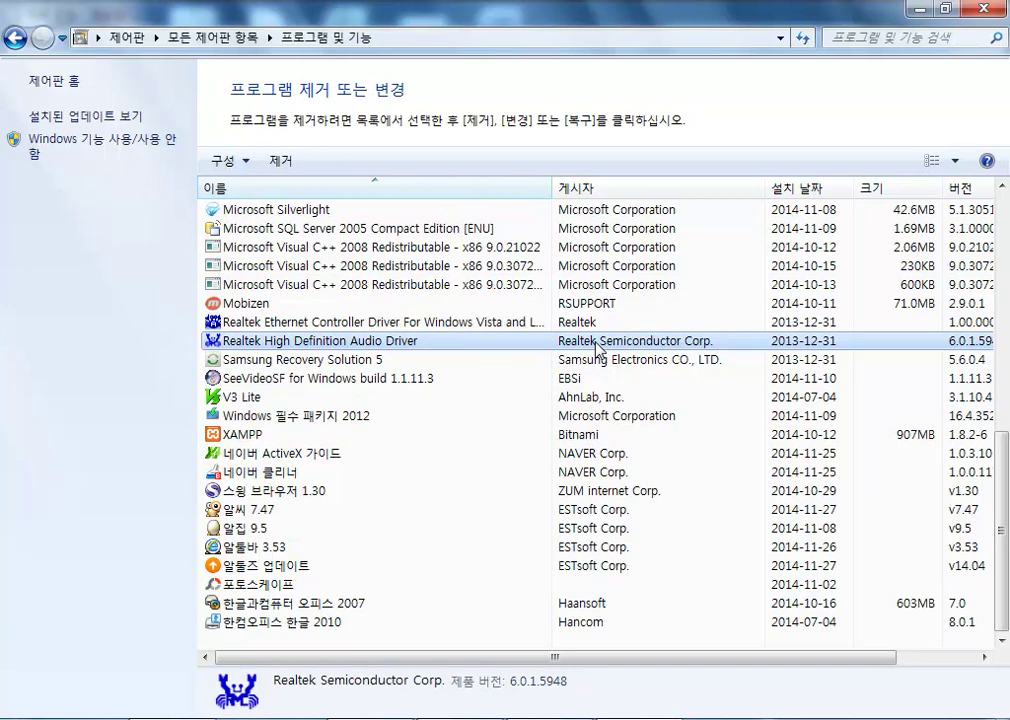
click(294, 590)
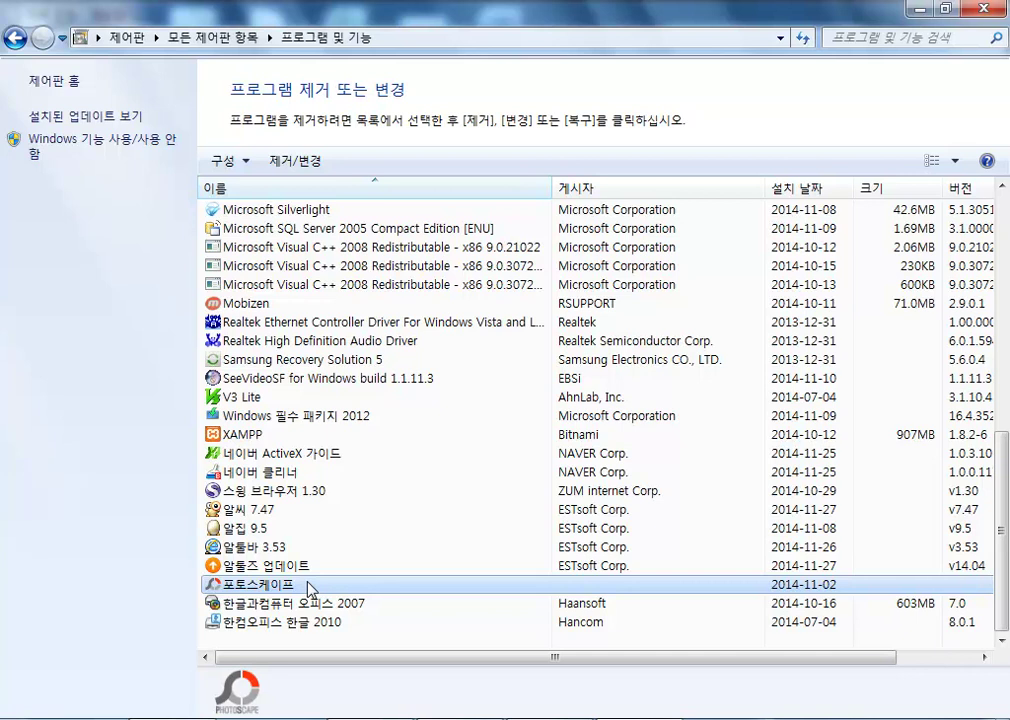
scroll(308, 589, up, 9)
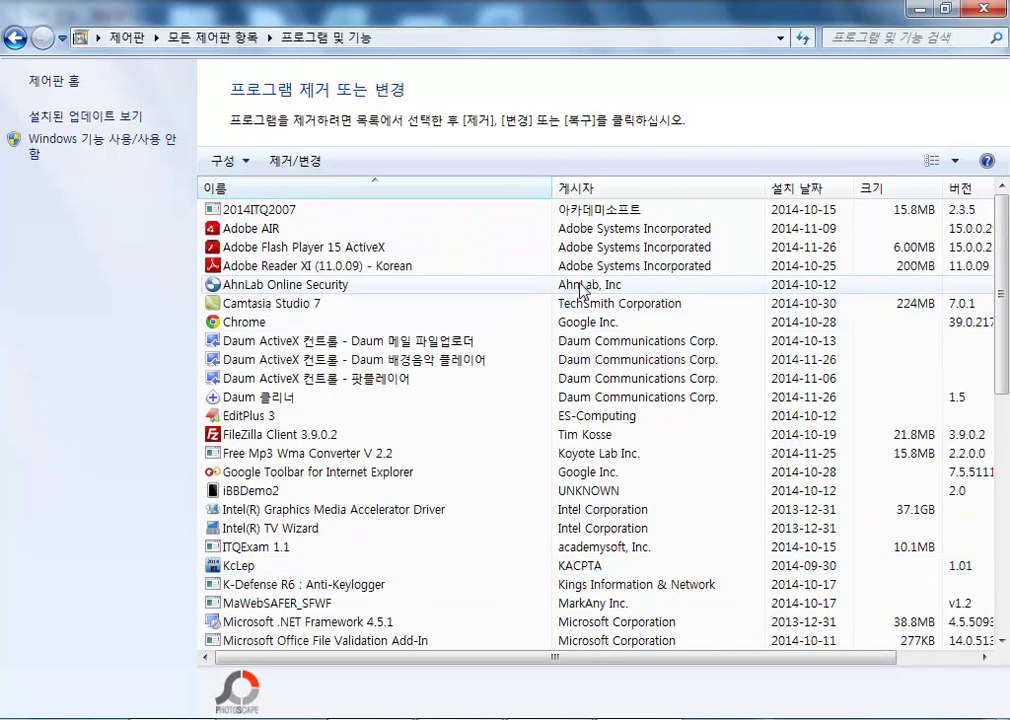
click(586, 270)
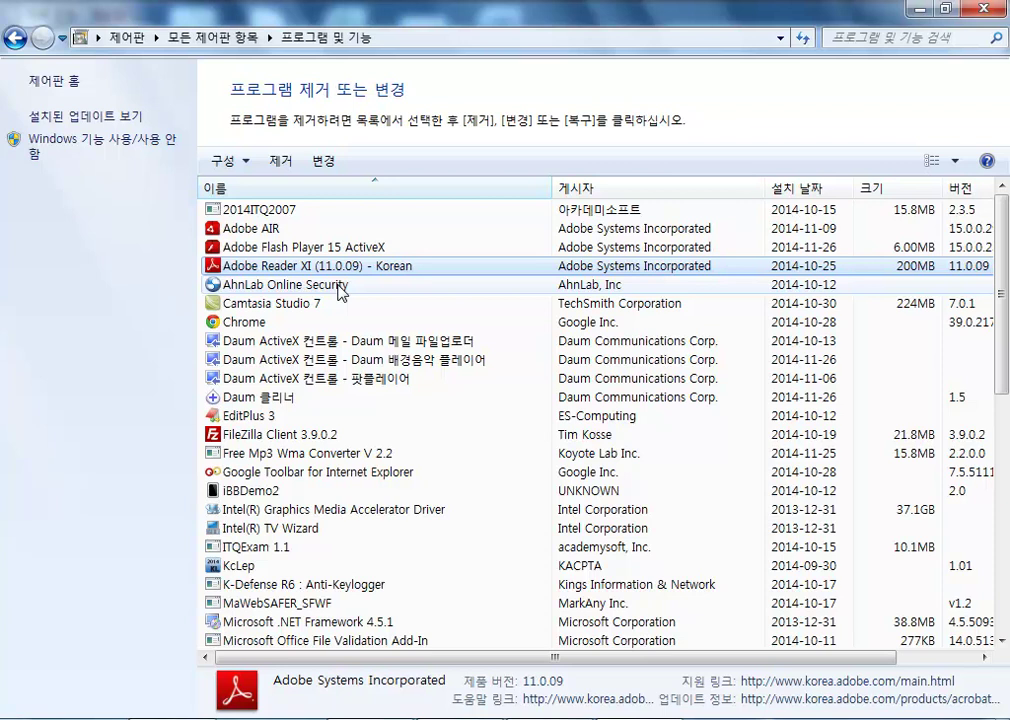
Step: Sort the installed programs by installation date with the newest first
click(808, 191)
click(799, 192)
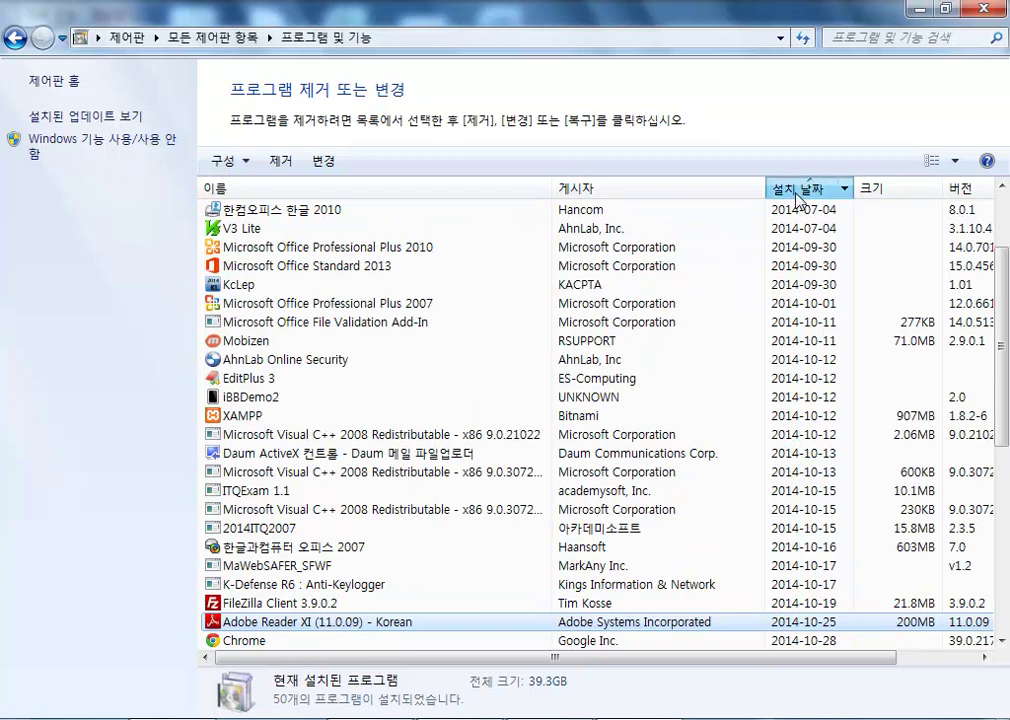
click(797, 192)
click(799, 192)
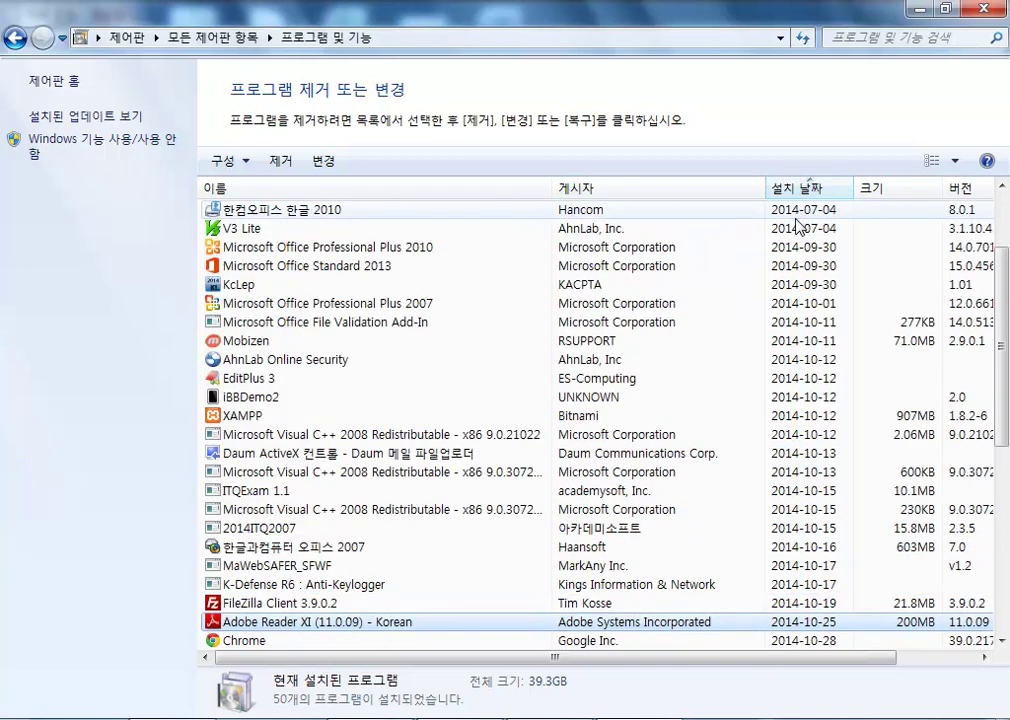
click(799, 189)
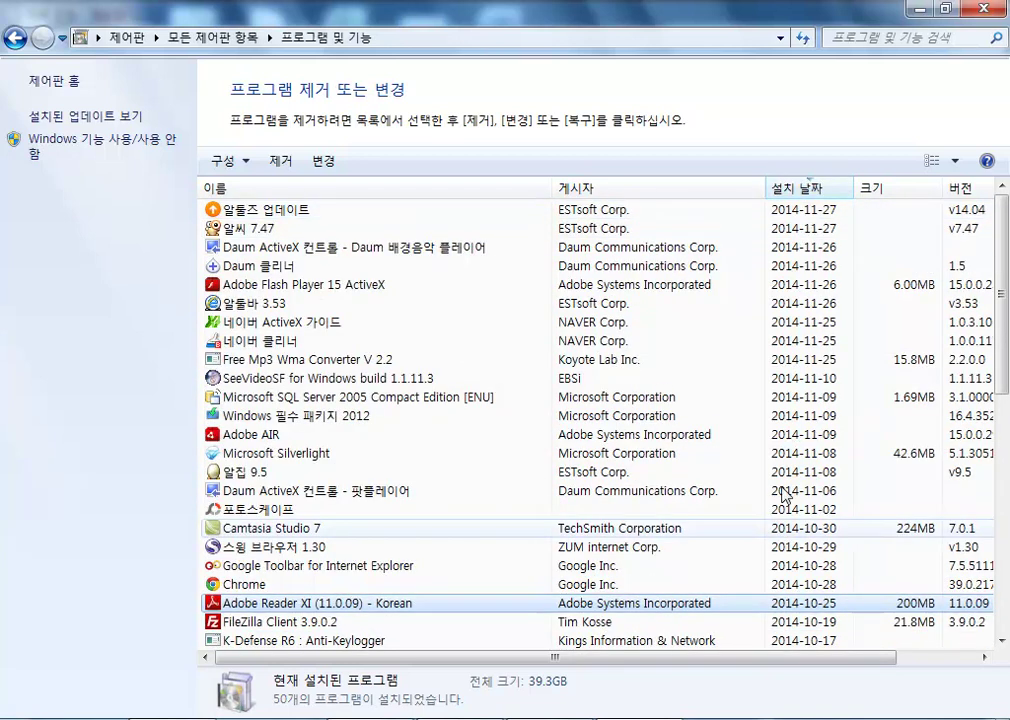
Step: Review the most recently installed programs by date, selecting 알툴즈 업데이트 and 알씨 7.47 among the newest entries
click(282, 211)
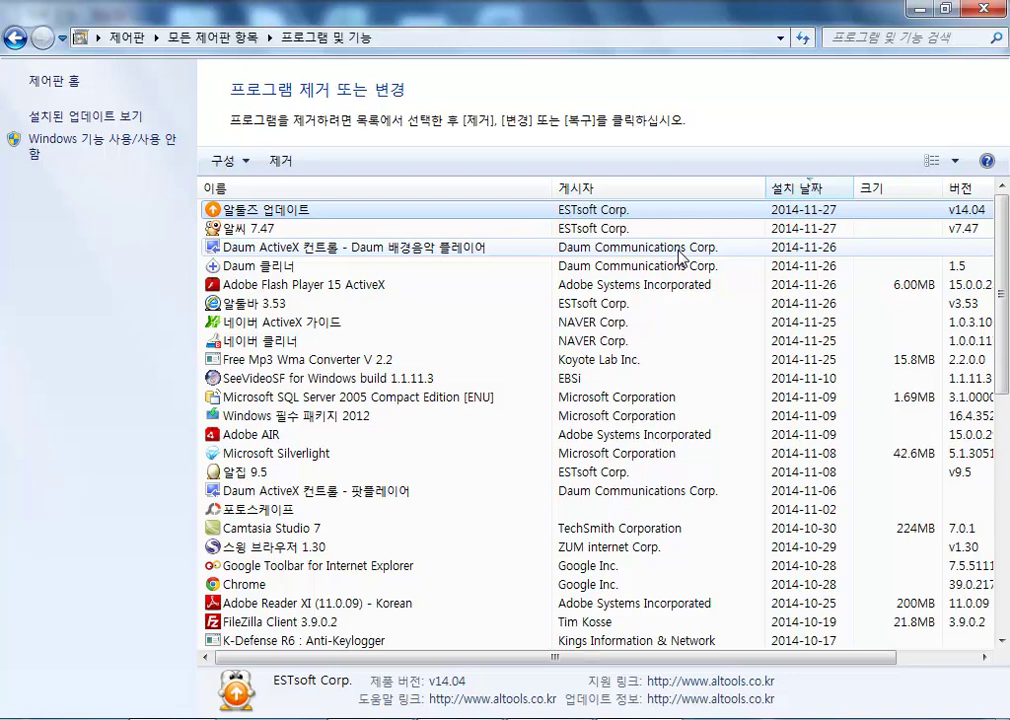
click(818, 188)
click(818, 188)
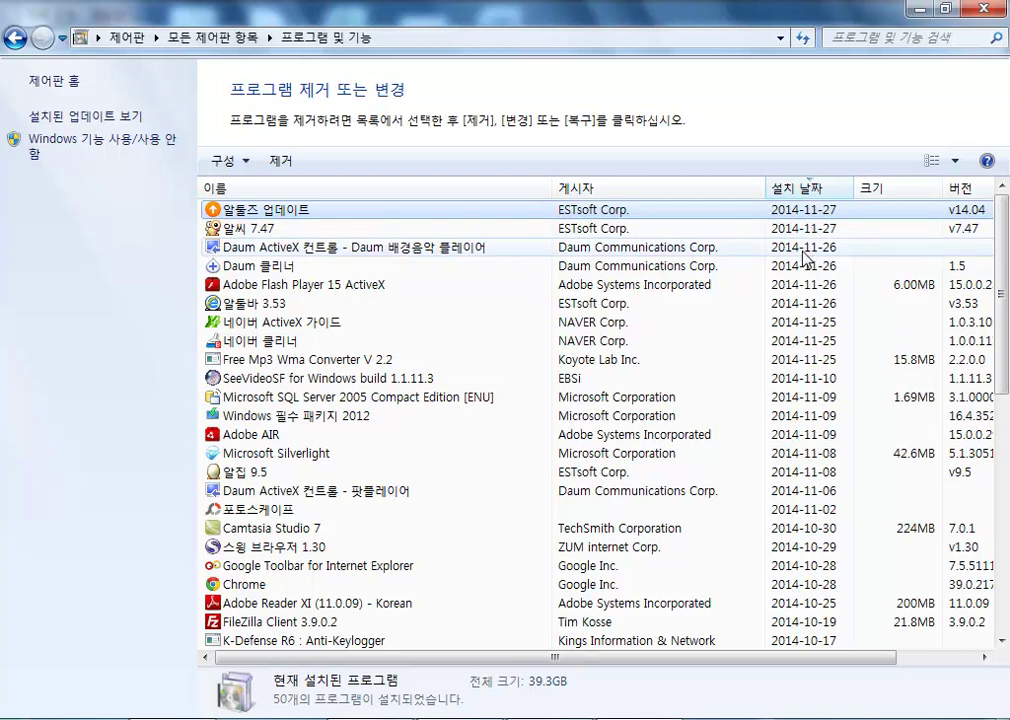
click(794, 247)
click(270, 228)
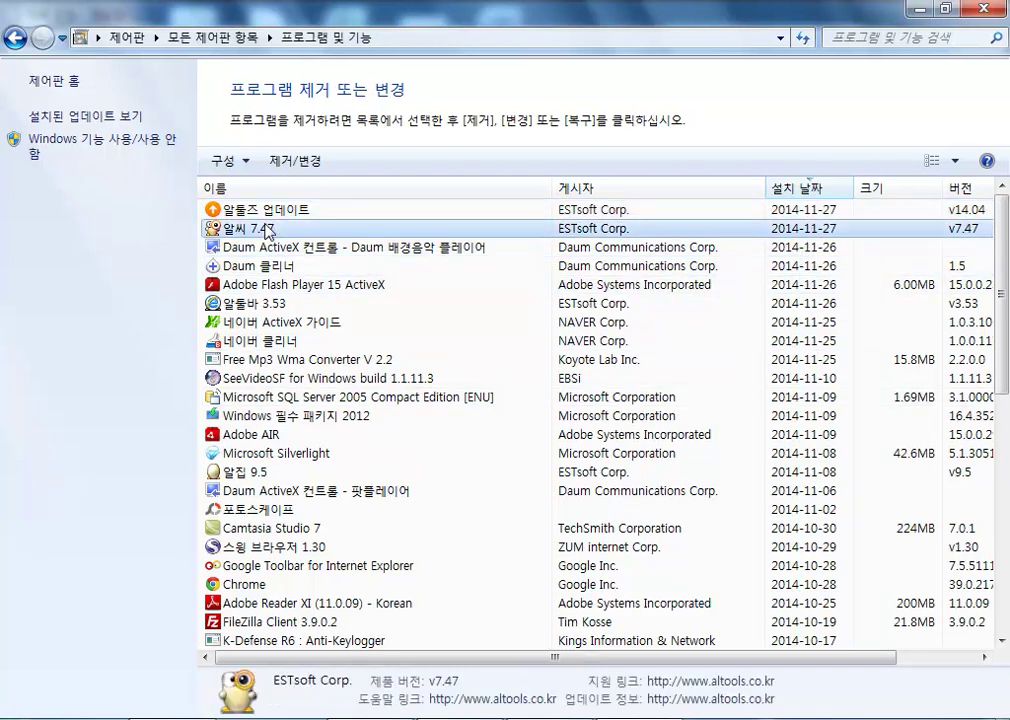
key(Up)
click(272, 230)
key(Up)
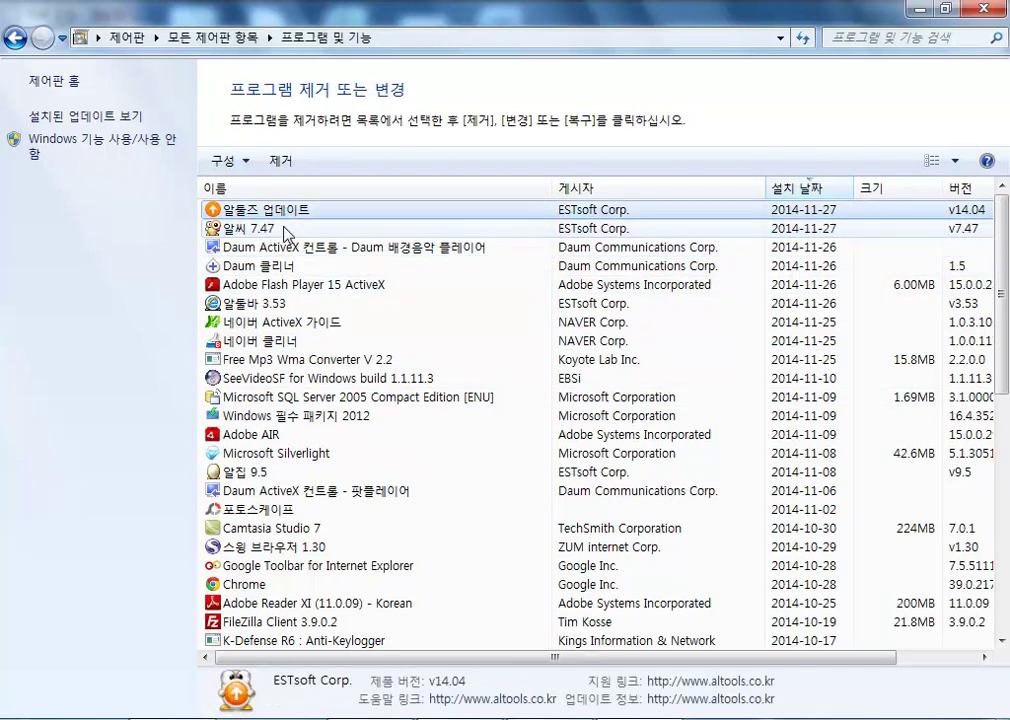
click(286, 229)
key(Up)
scroll(353, 299, down, 4)
scroll(373, 561, up, 4)
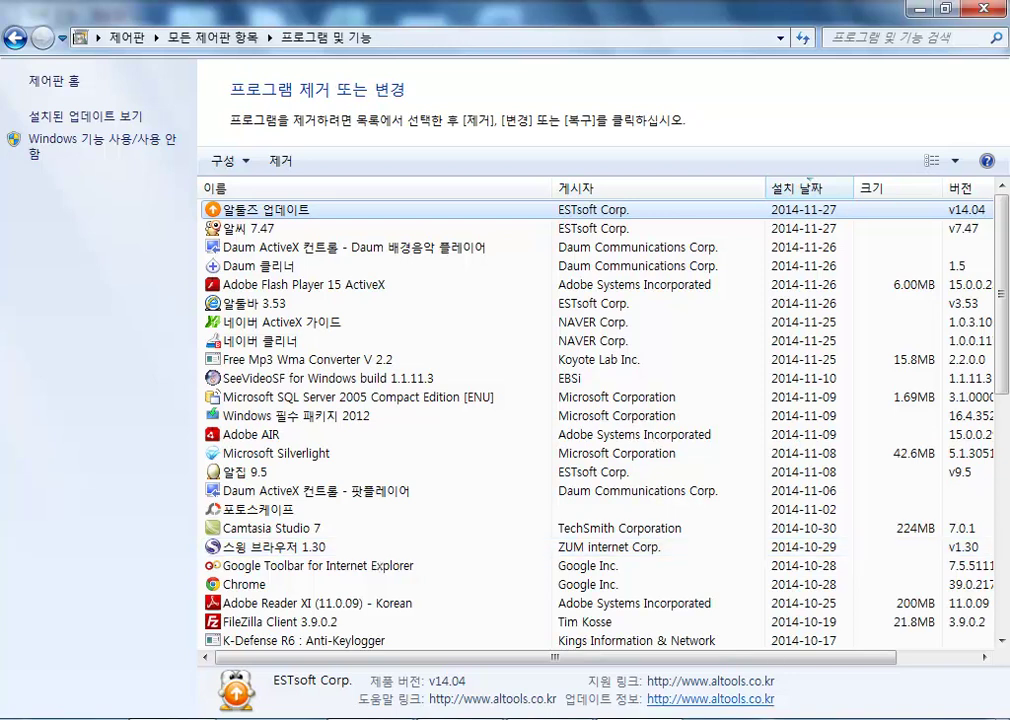
Step: Switch to the Notepad note and review the three 복원방법 items, highlighting each numbered heading
key(alt+Tab)
drag(835, 183, 4, 171)
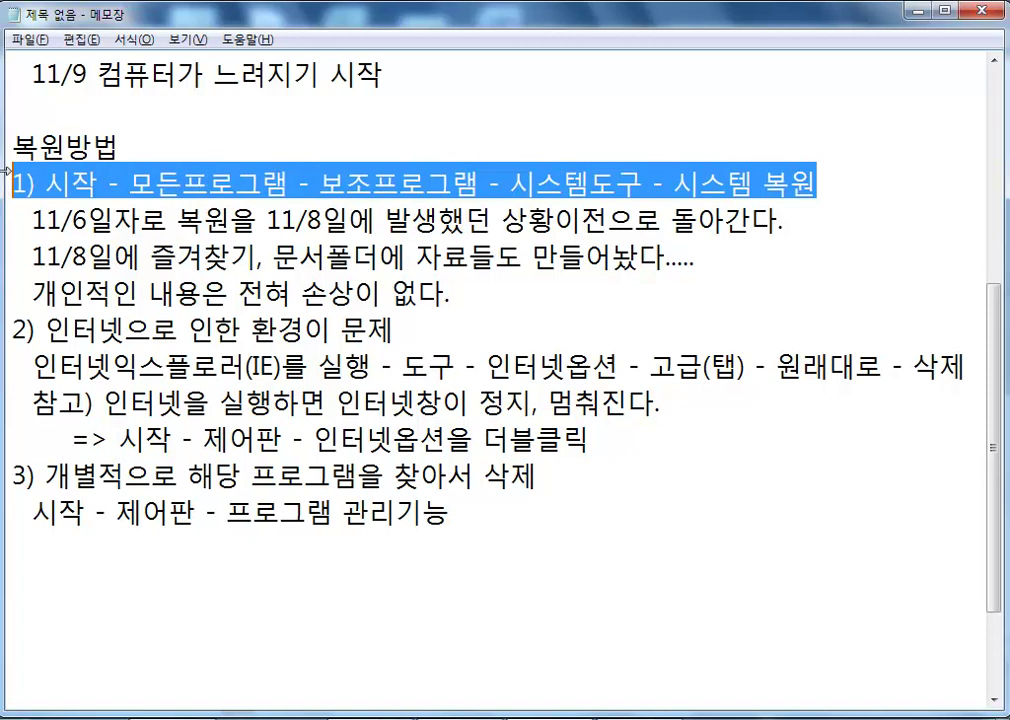
drag(396, 330, 5, 324)
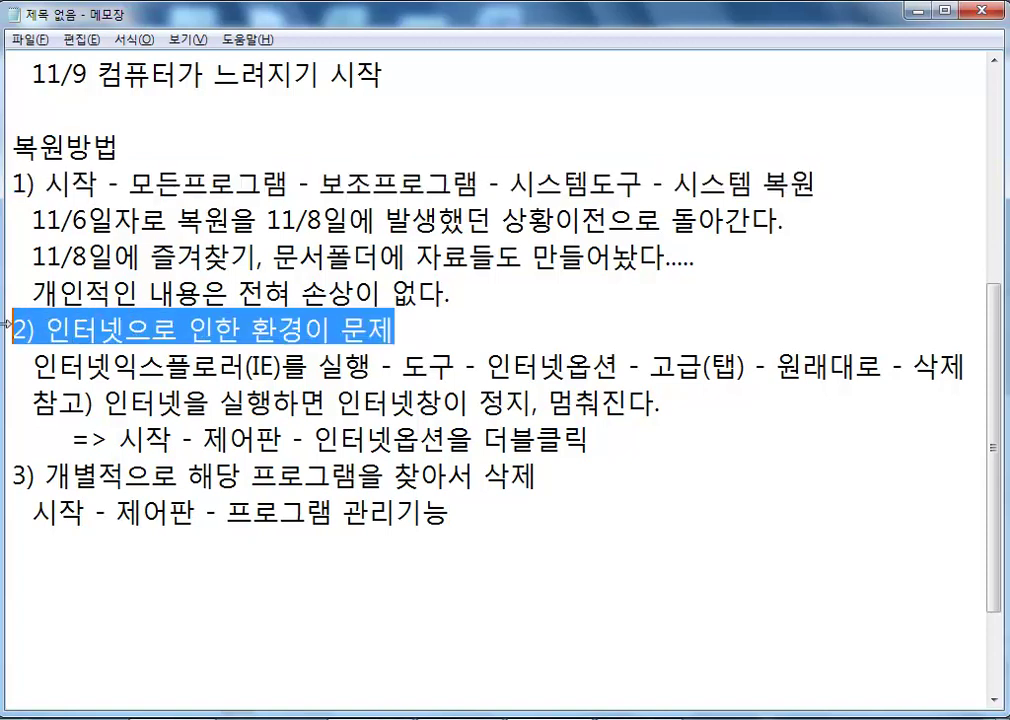
drag(595, 478, 4, 471)
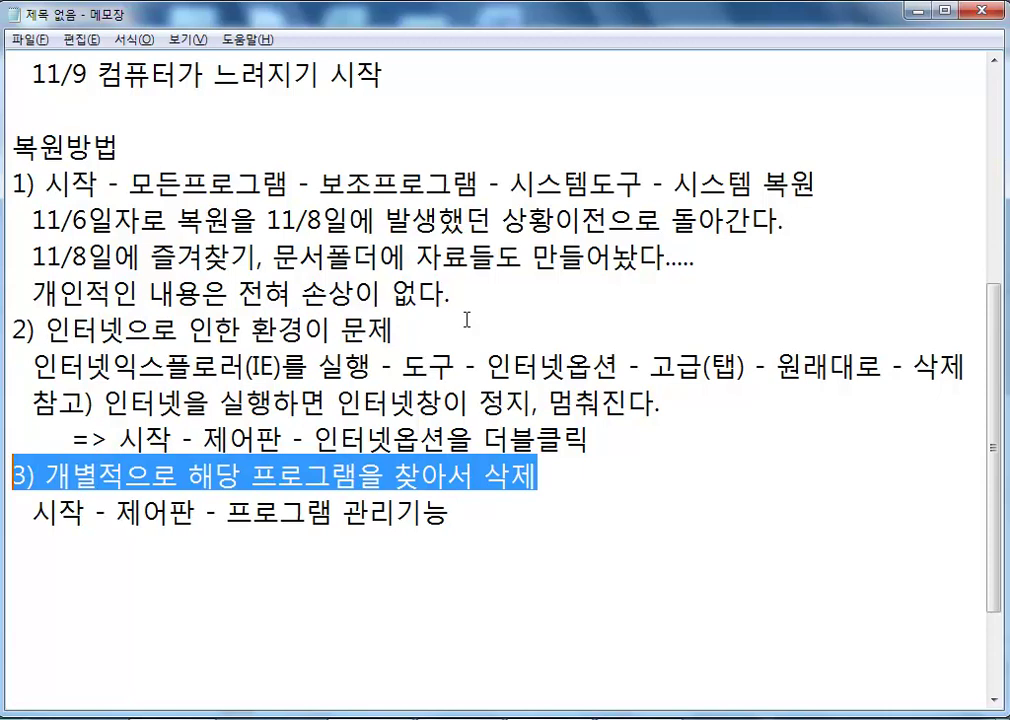
drag(433, 331, 12, 294)
drag(12, 183, 851, 181)
click(640, 328)
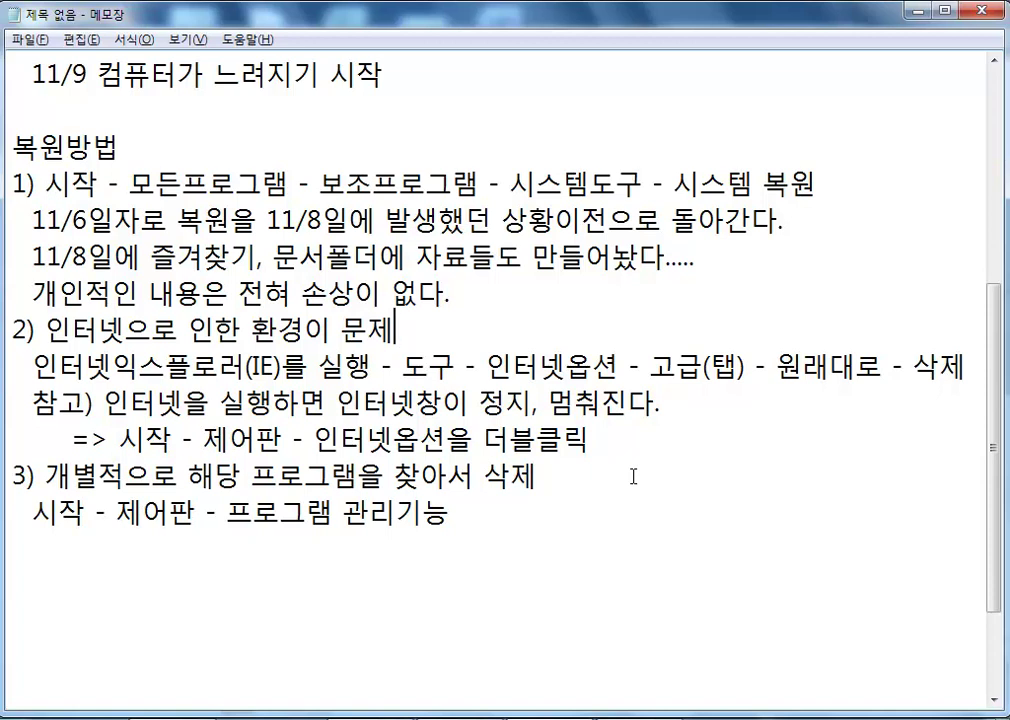
Step: Switch back to 프로그램 및 기능 and sort the installed programs by name
click(322, 586)
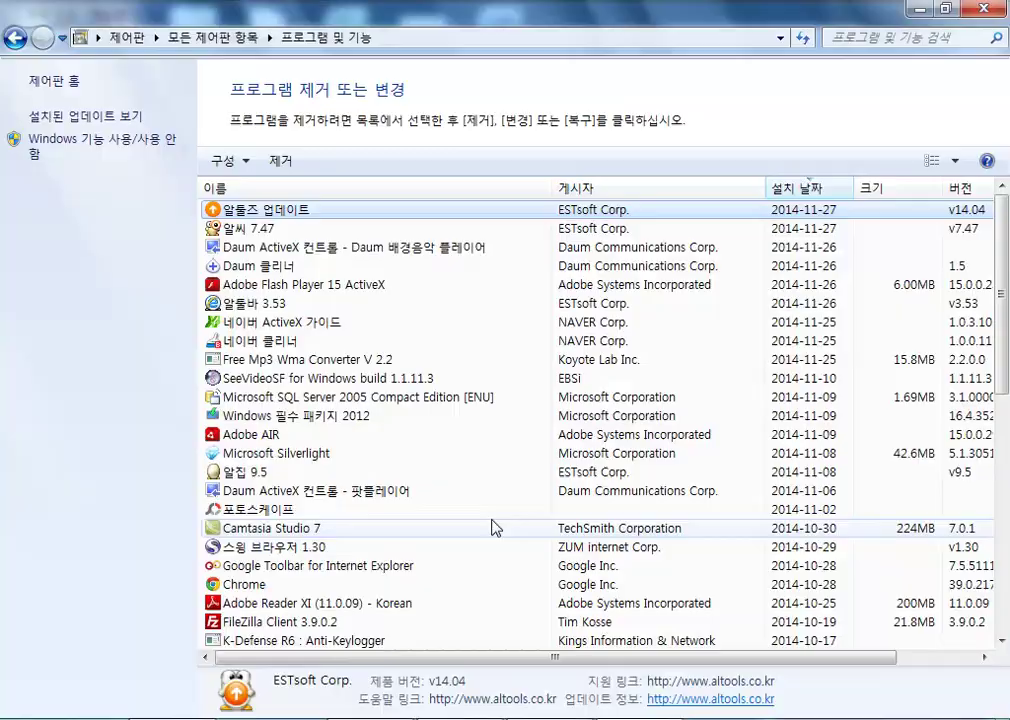
click(330, 189)
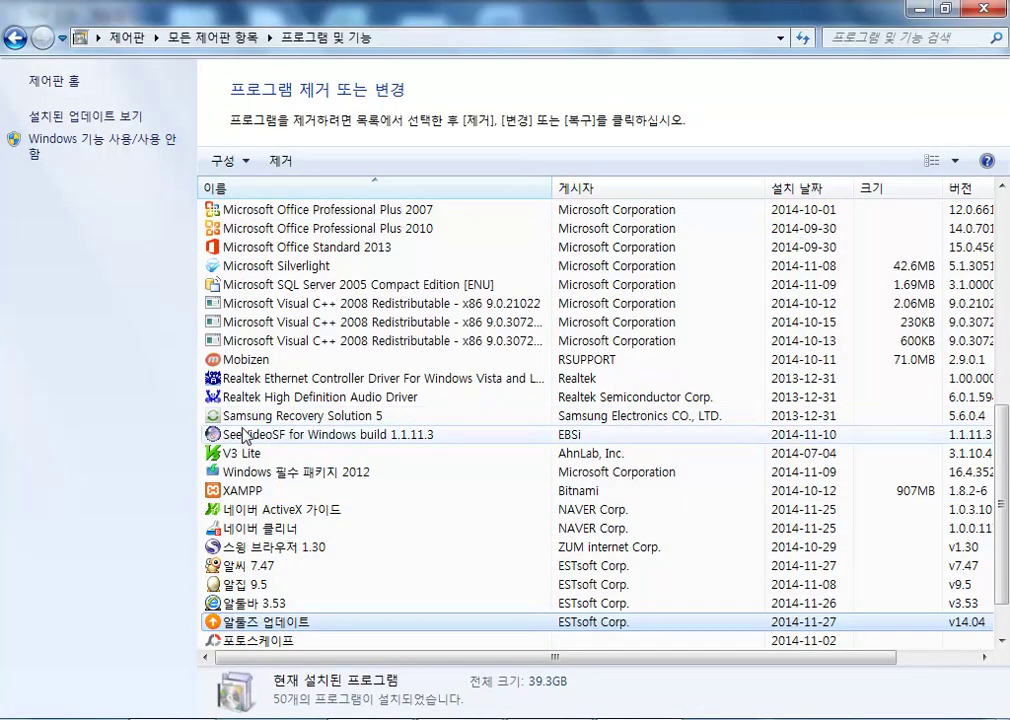
Step: Start the removal of SeeVideoSF for Windows and decline it at the confirmation prompt
click(320, 440)
double_click(334, 437)
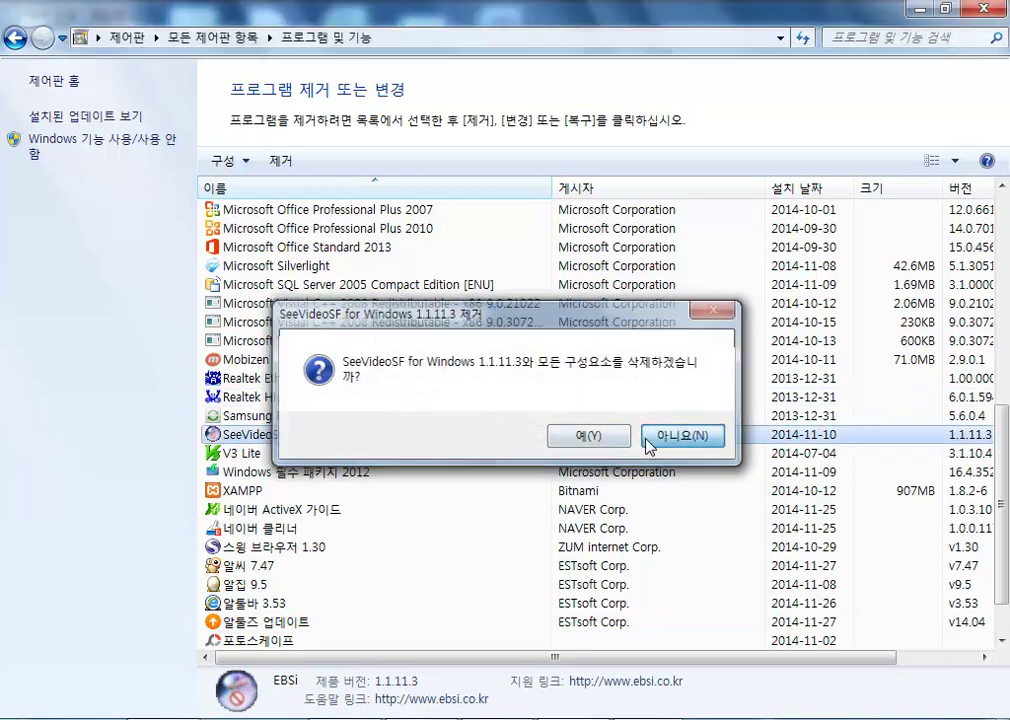
click(700, 440)
Step: Look through the name-sorted programs, selecting Microsoft SQL Server 2005, Free Mp3 Wma Converter, Intel(R) TV Wizard, Chrome and Daum 메일 파일업로더
click(268, 285)
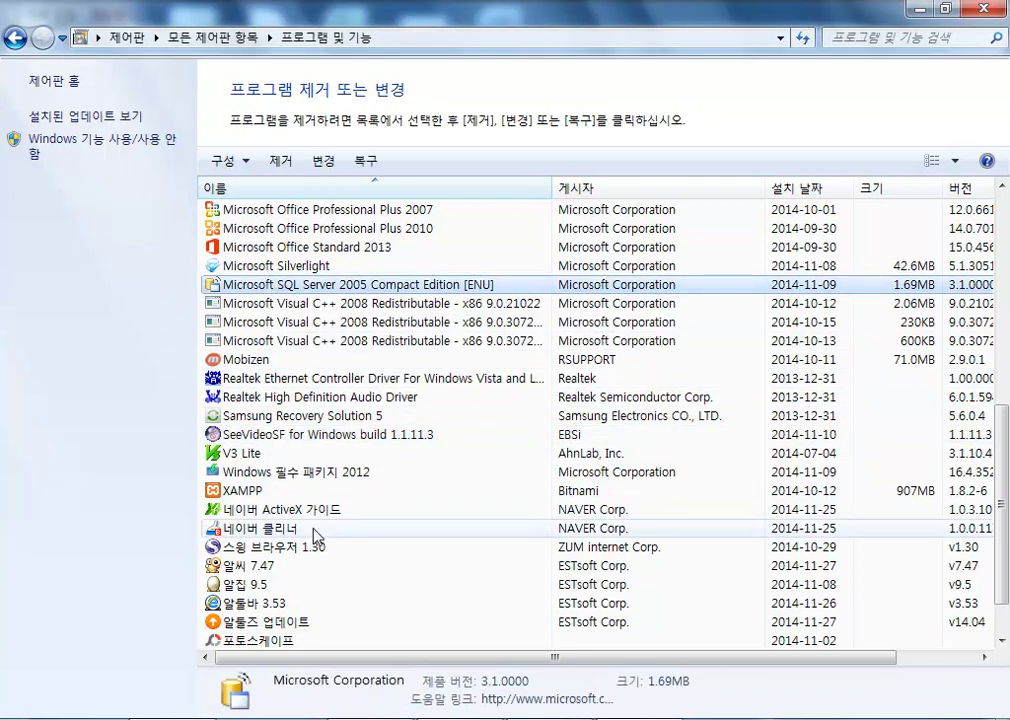
scroll(313, 537, down, 1)
scroll(300, 577, up, 4)
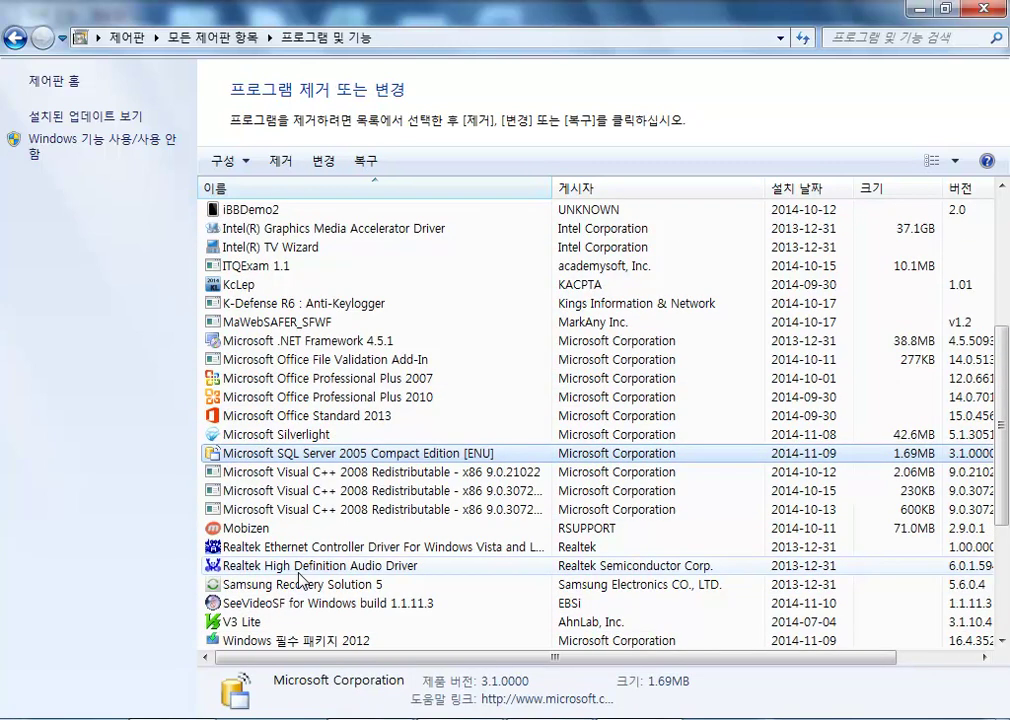
scroll(300, 578, up, 3)
click(303, 343)
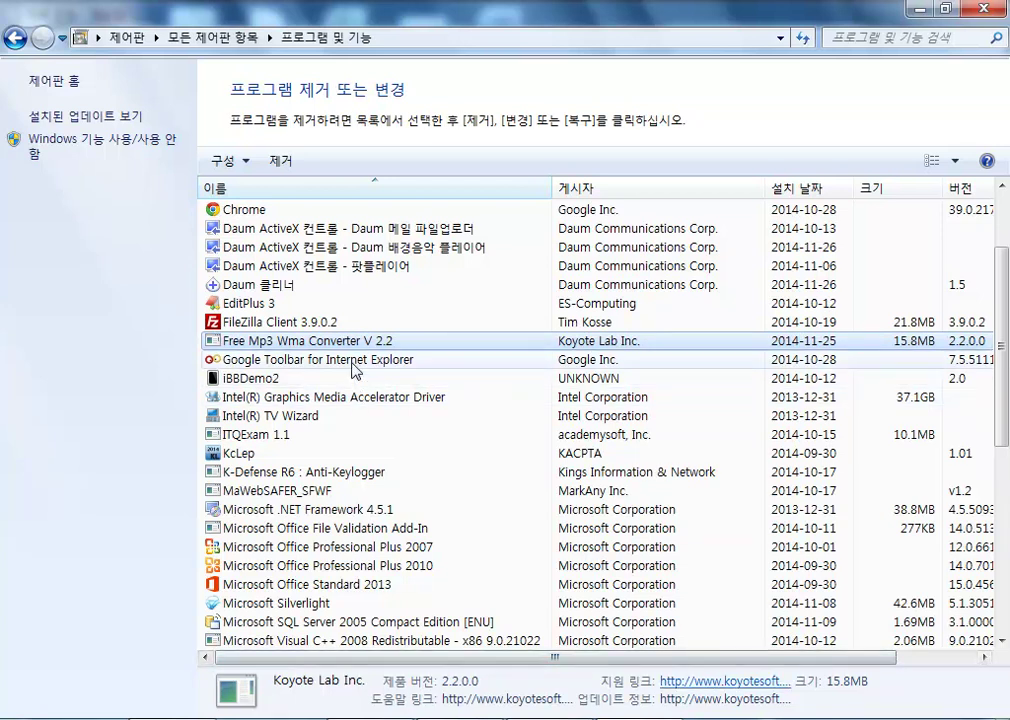
click(288, 416)
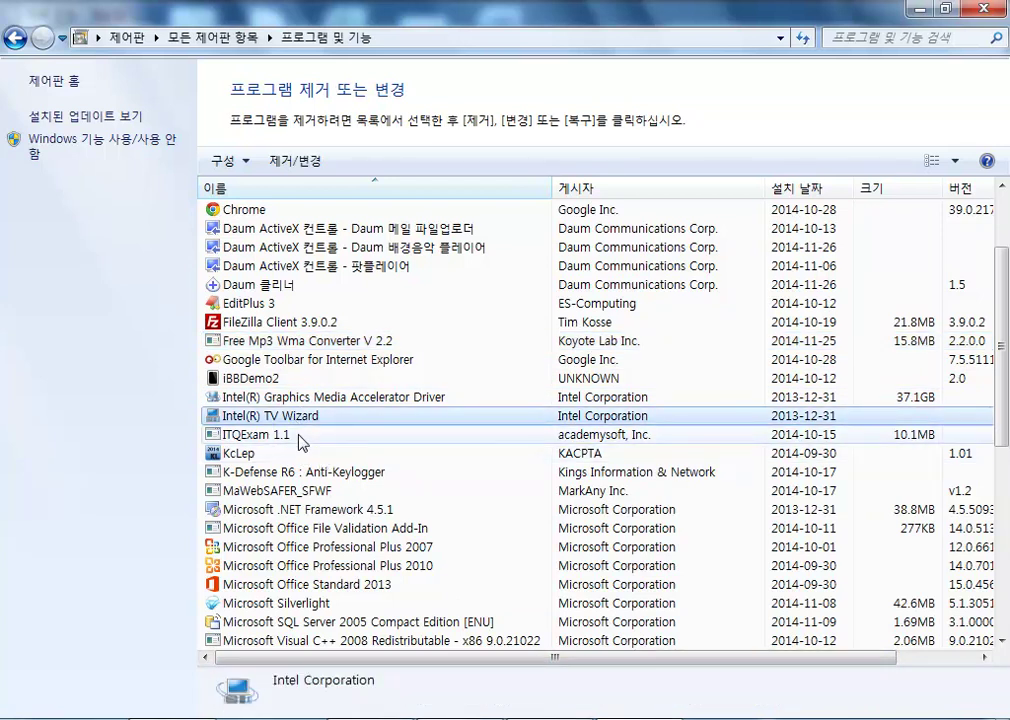
click(217, 209)
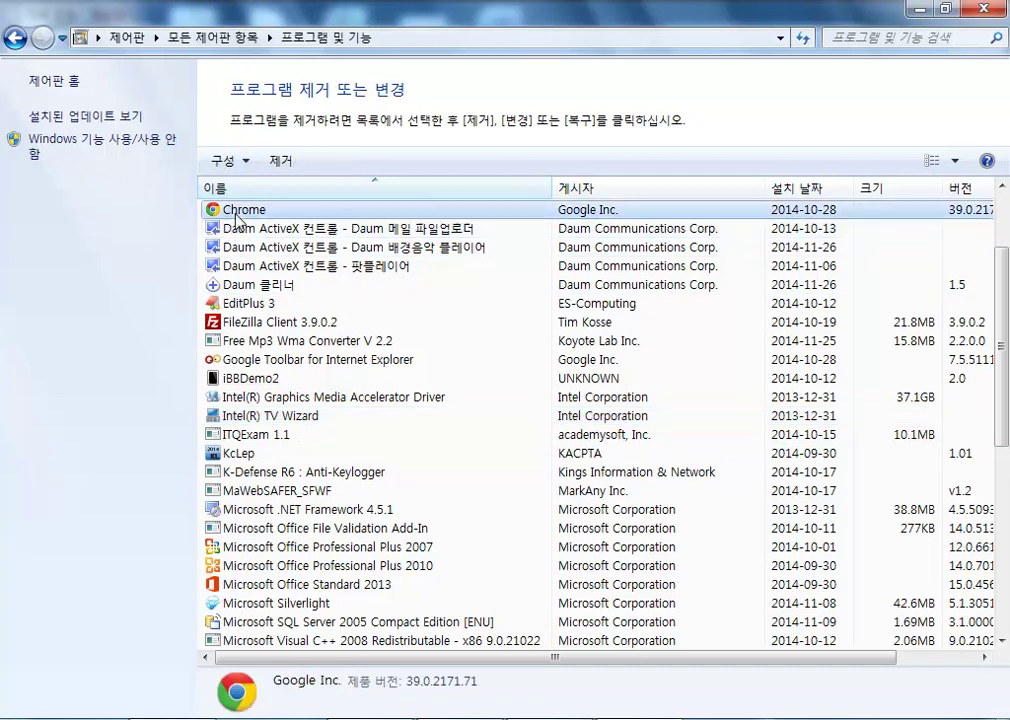
click(242, 232)
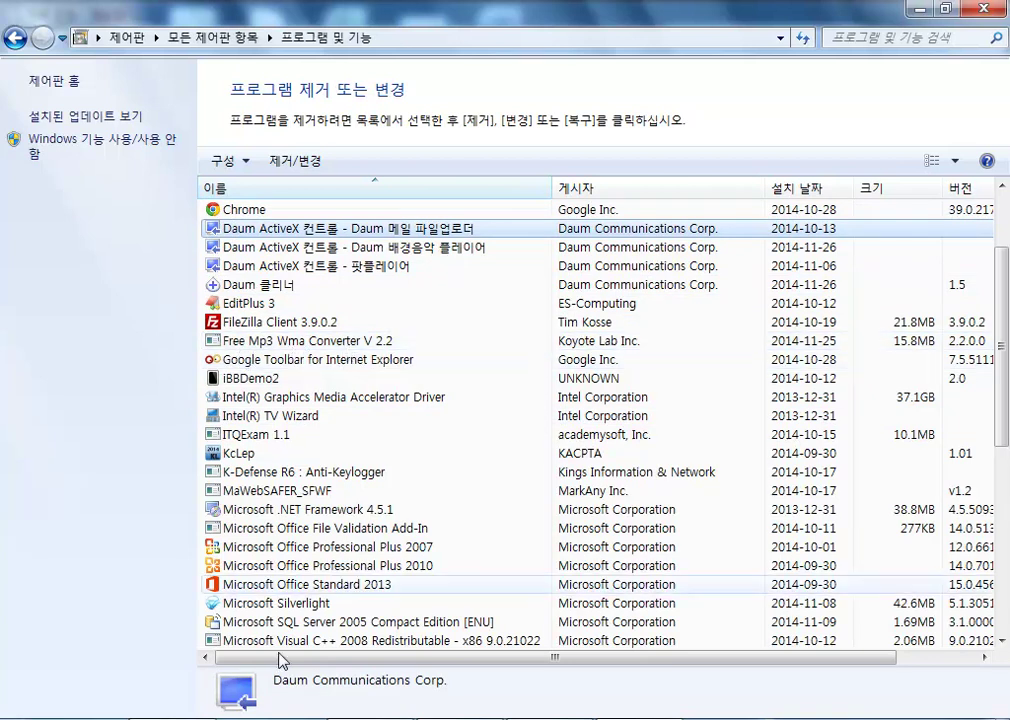
Step: Inspect the details of Free Mp3 Wma Converter V 2.2, KcLep and FileZilla Client 3.9.0.2 in the installed programs list
mouse_move(233, 714)
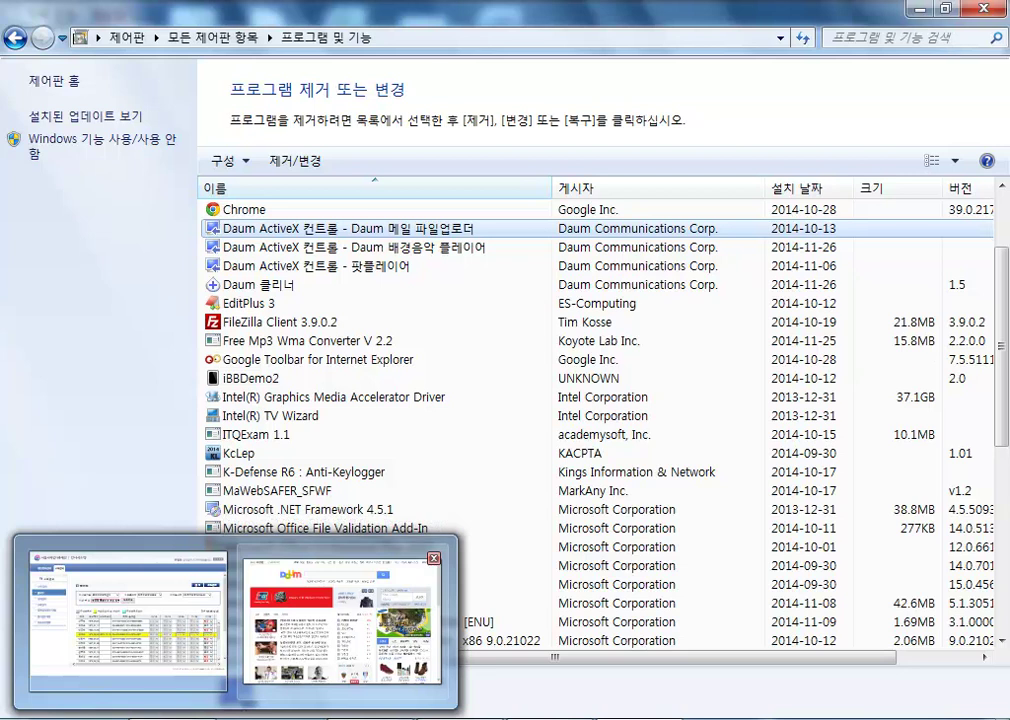
click(261, 341)
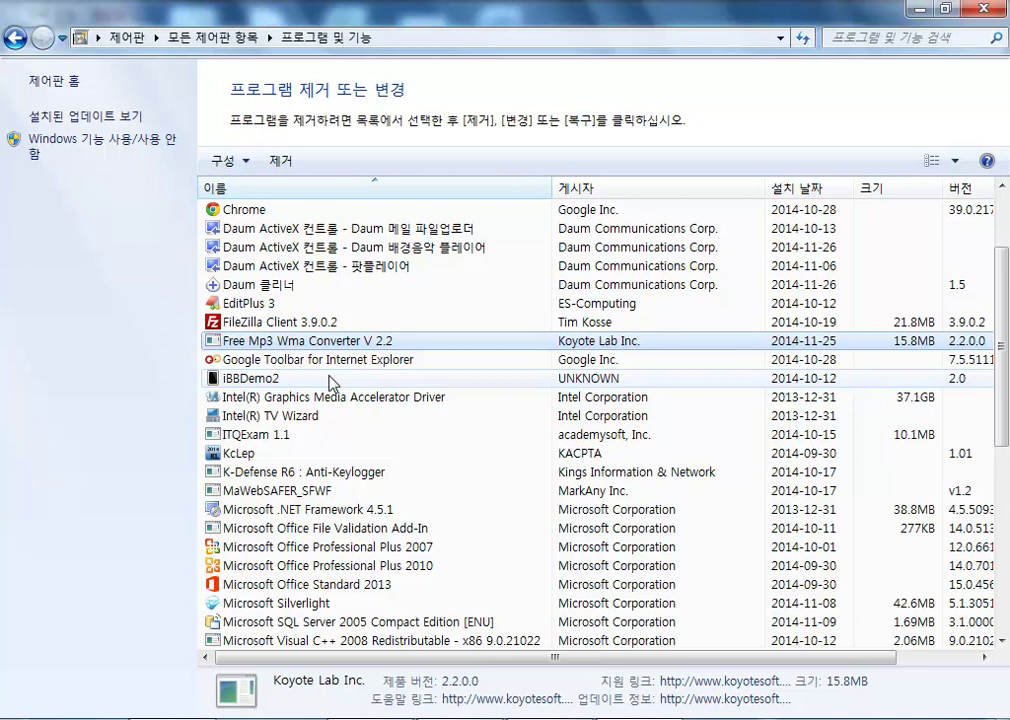
click(258, 456)
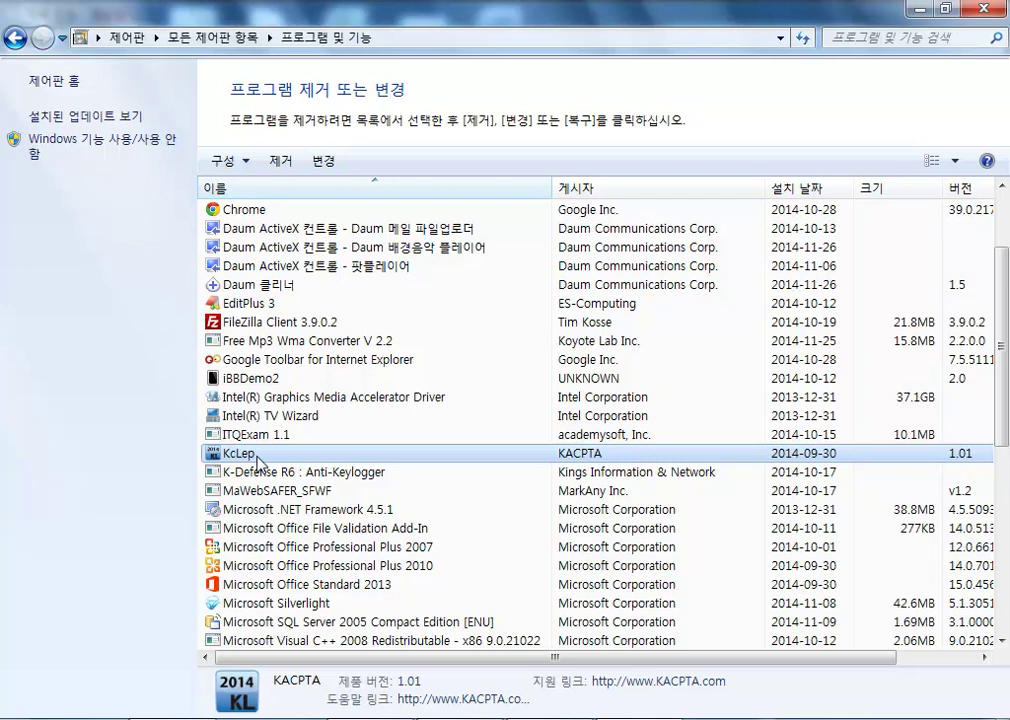
click(255, 323)
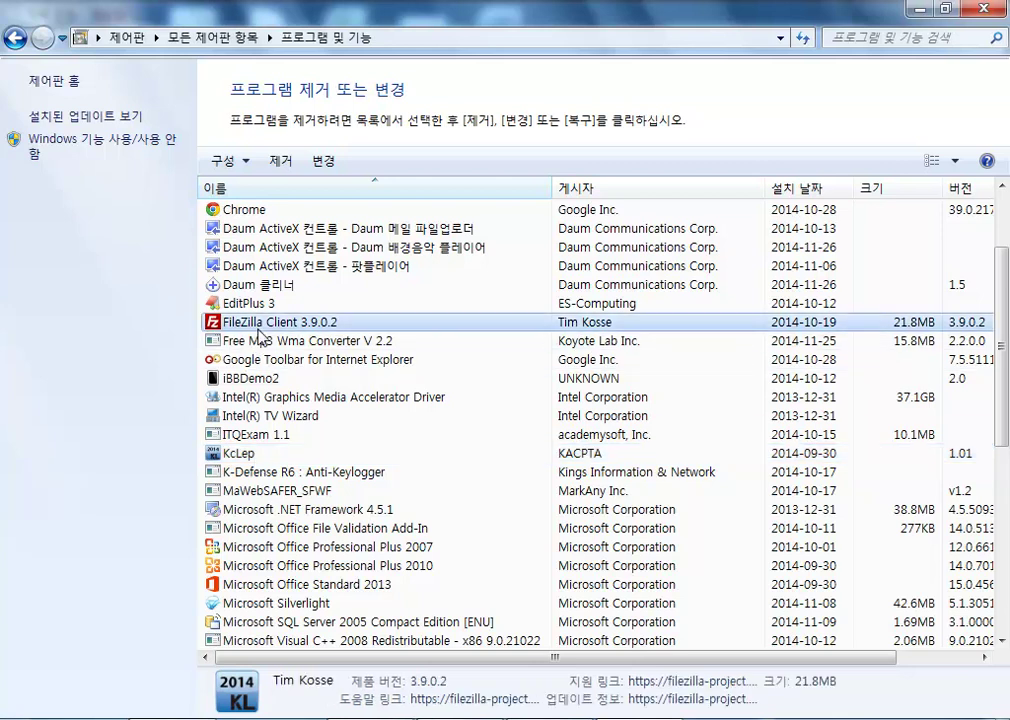
Step: Select iBBDemo2 in the installed programs list, then switch to Internet Explorer and search Daum for "ibbdemo2"
click(265, 380)
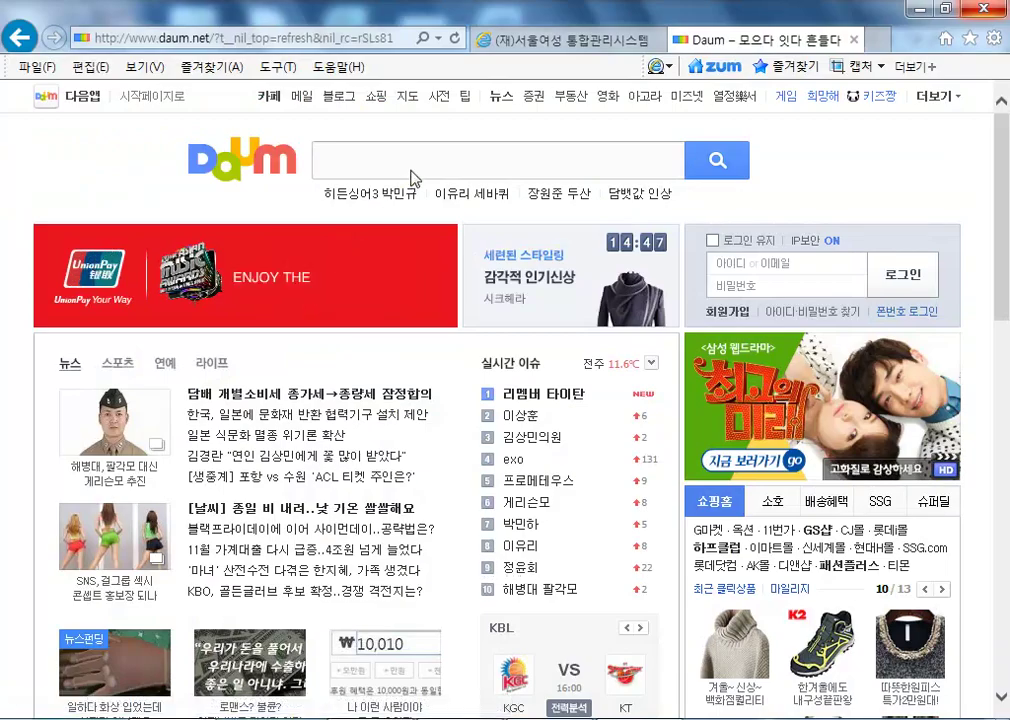
click(433, 165)
text(ㅑㅠ)
key(BackSpace)
key(BackSpace)
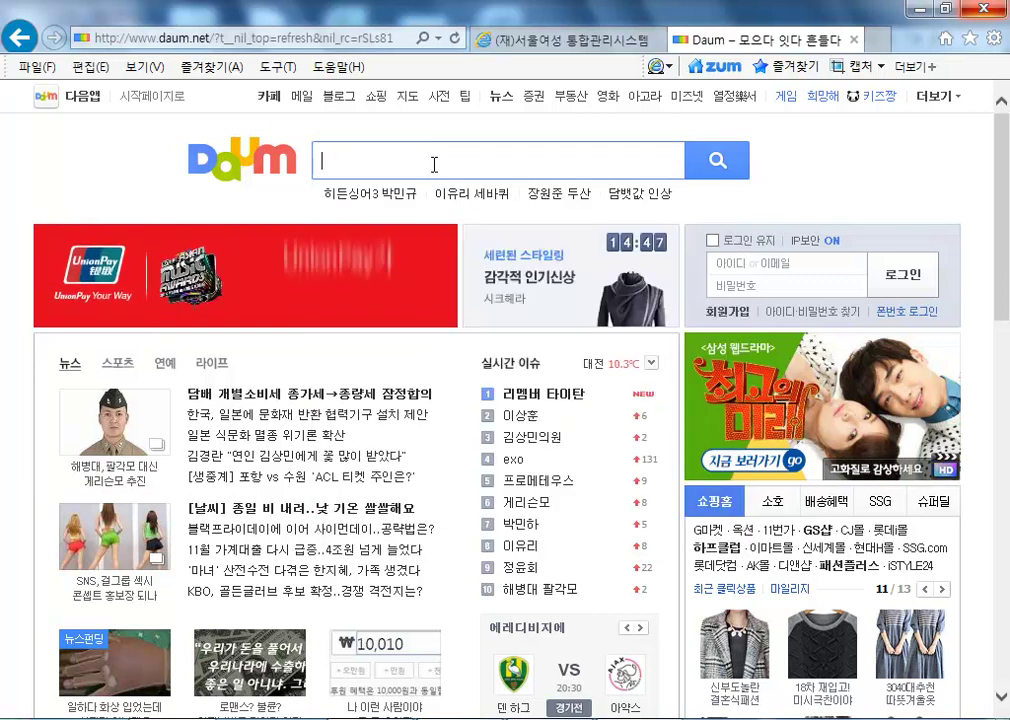
text(ibbdempo)
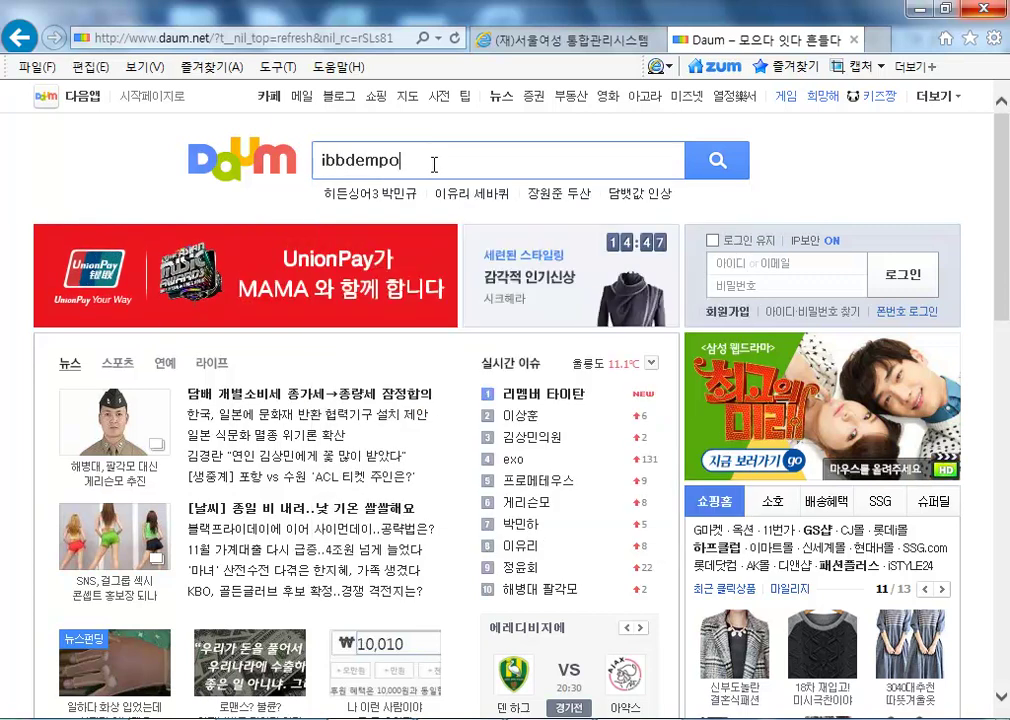
key(BackSpace)
key(BackSpace)
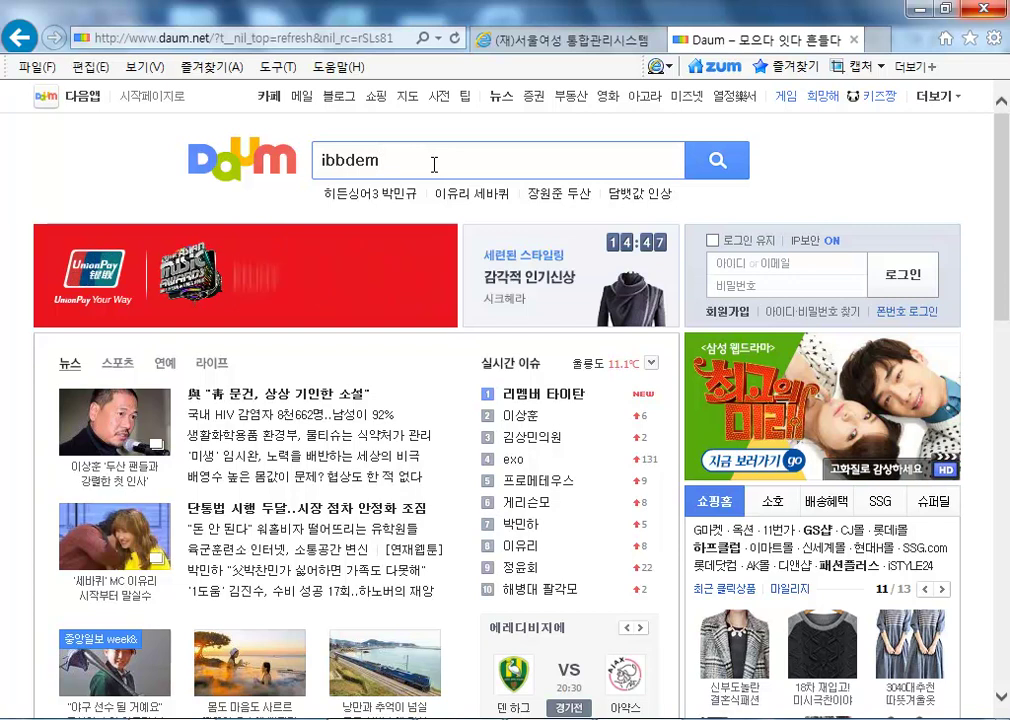
text(o2)
key(Return)
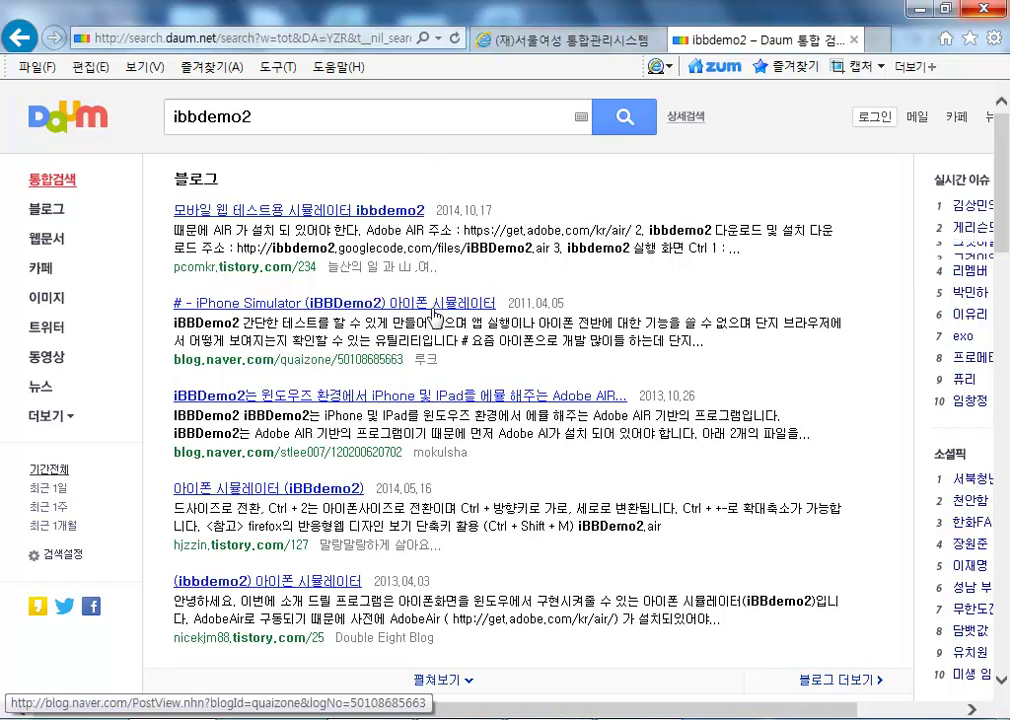
Step: Look through the ibbdemo2 search results and compare them with the iBBDemo2 entry in 프로그램 및 기능, returning to the results
scroll(435, 312, down, 3)
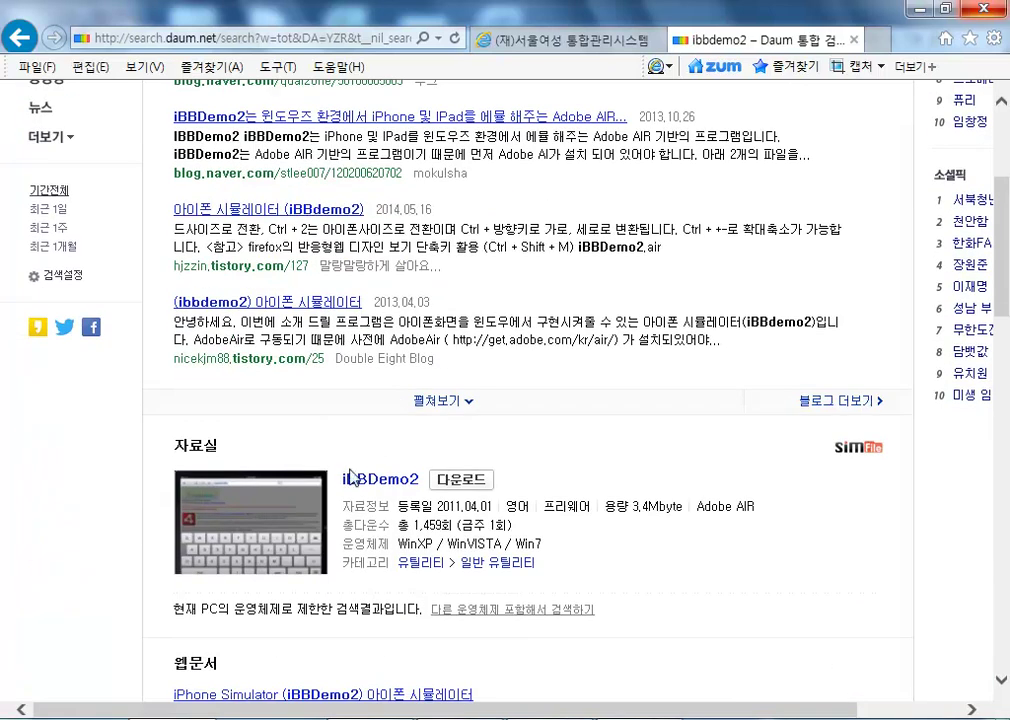
scroll(330, 488, up, 1)
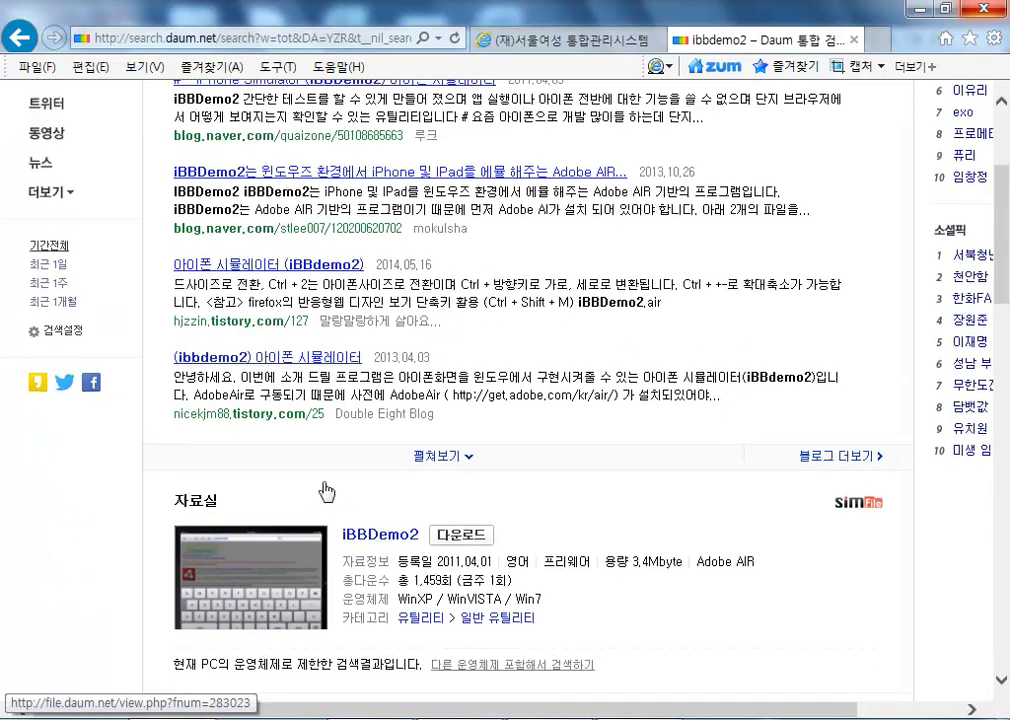
scroll(325, 490, up, 3)
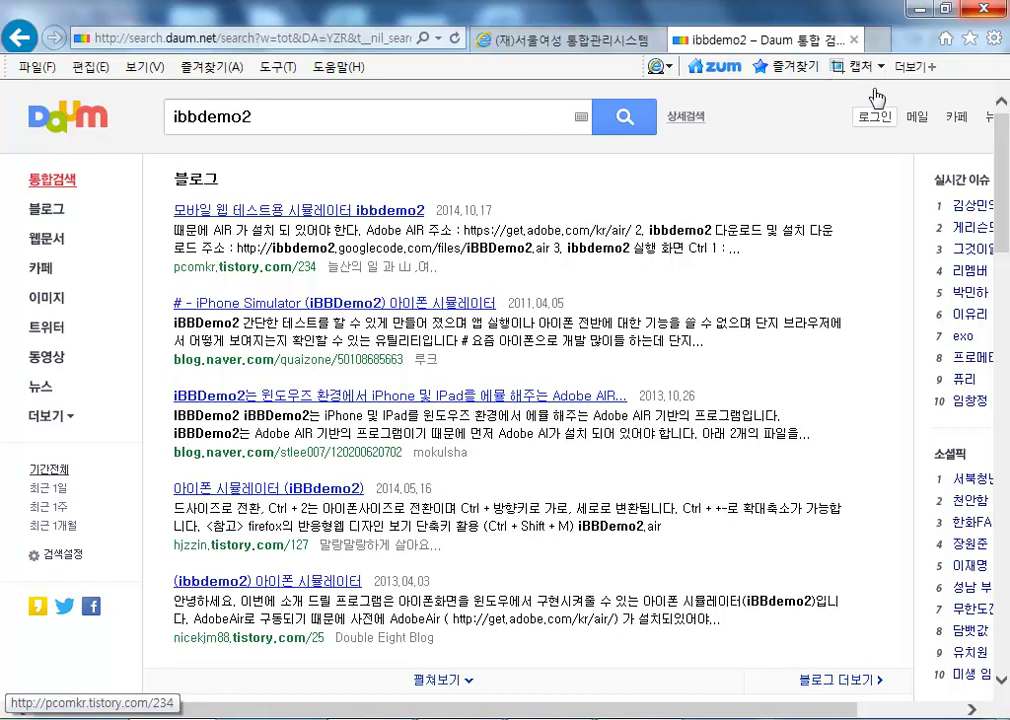
key(alt+Tab)
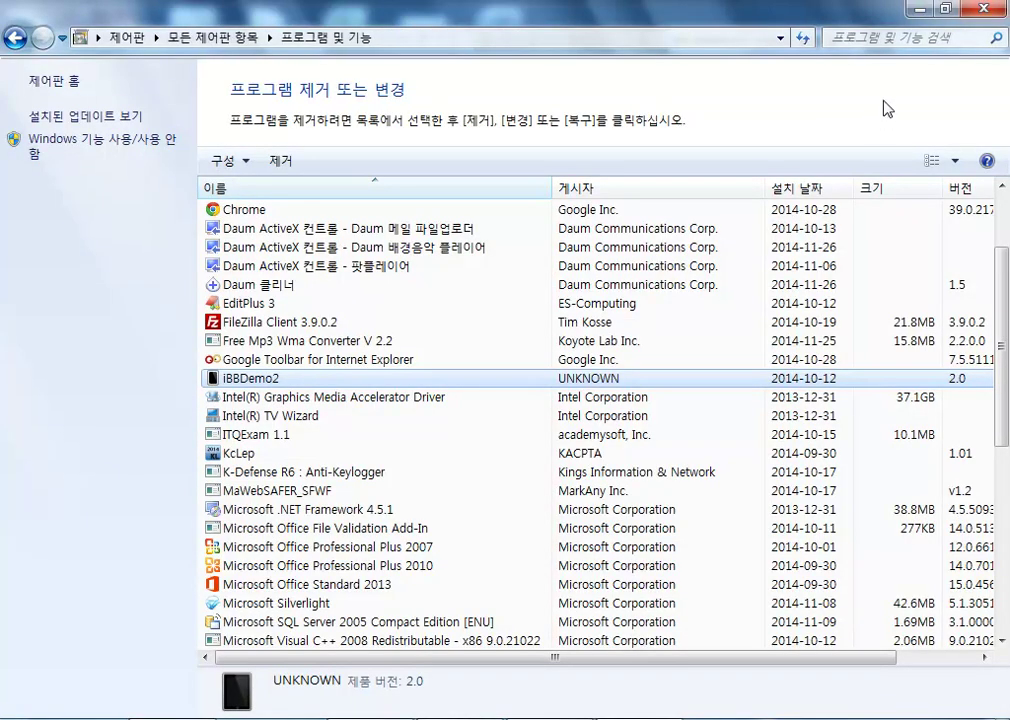
key(alt+Tab)
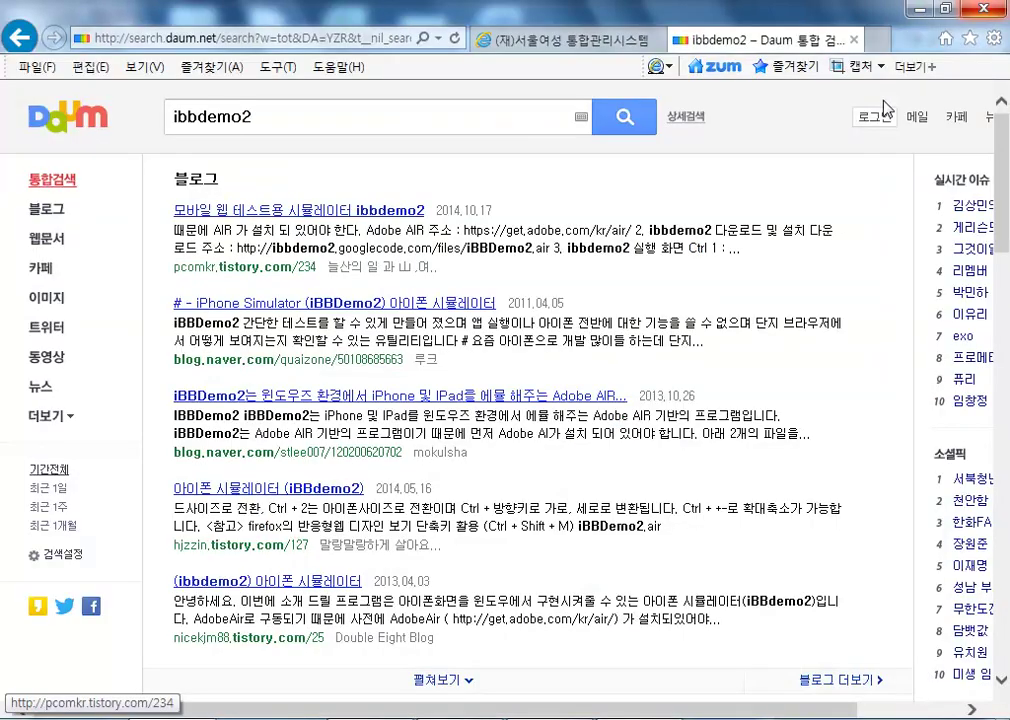
Step: Open the blog result "모바일 웹 테스트용 시뮬레이터 ibbdemo2" in a separate window, close it and review the remaining search results
key(shift+Return)
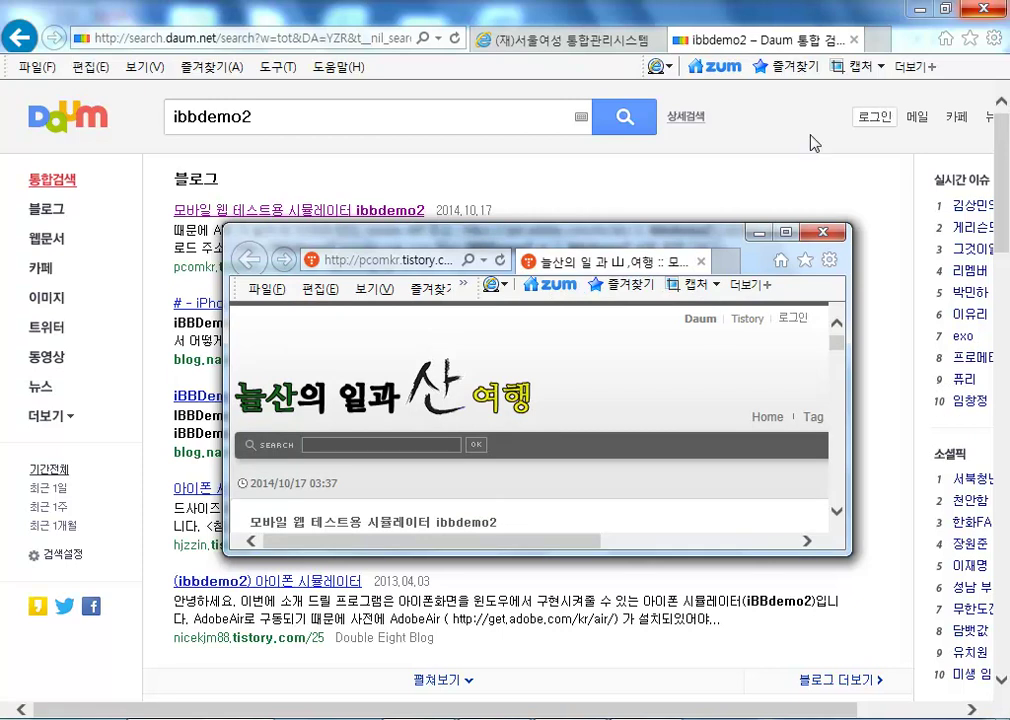
click(823, 234)
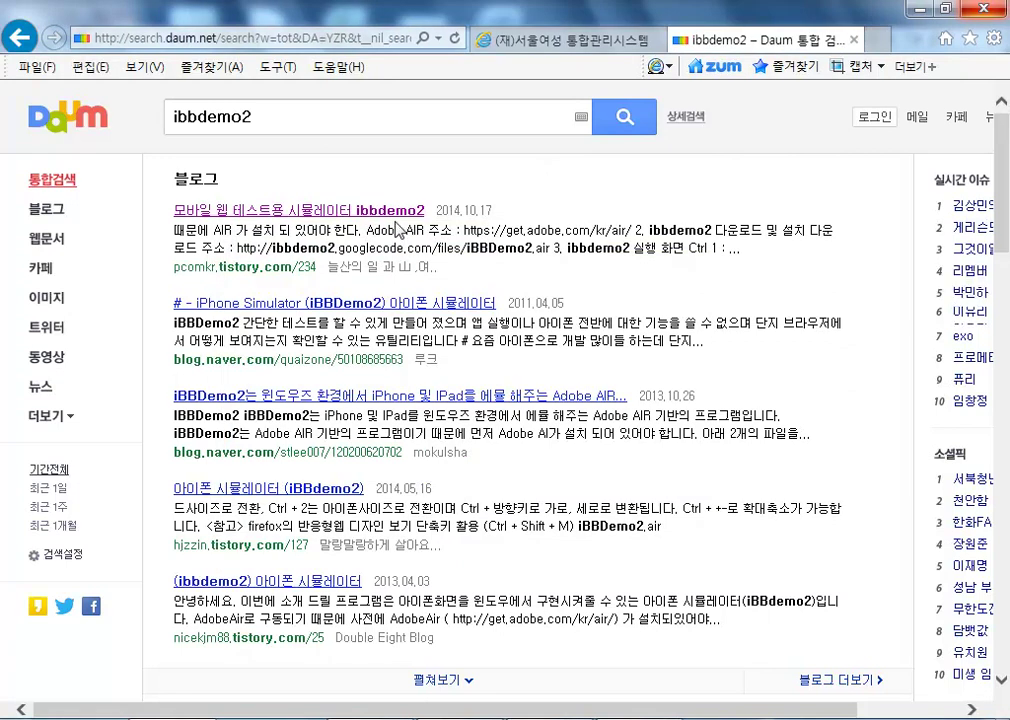
mouse_move(397, 222)
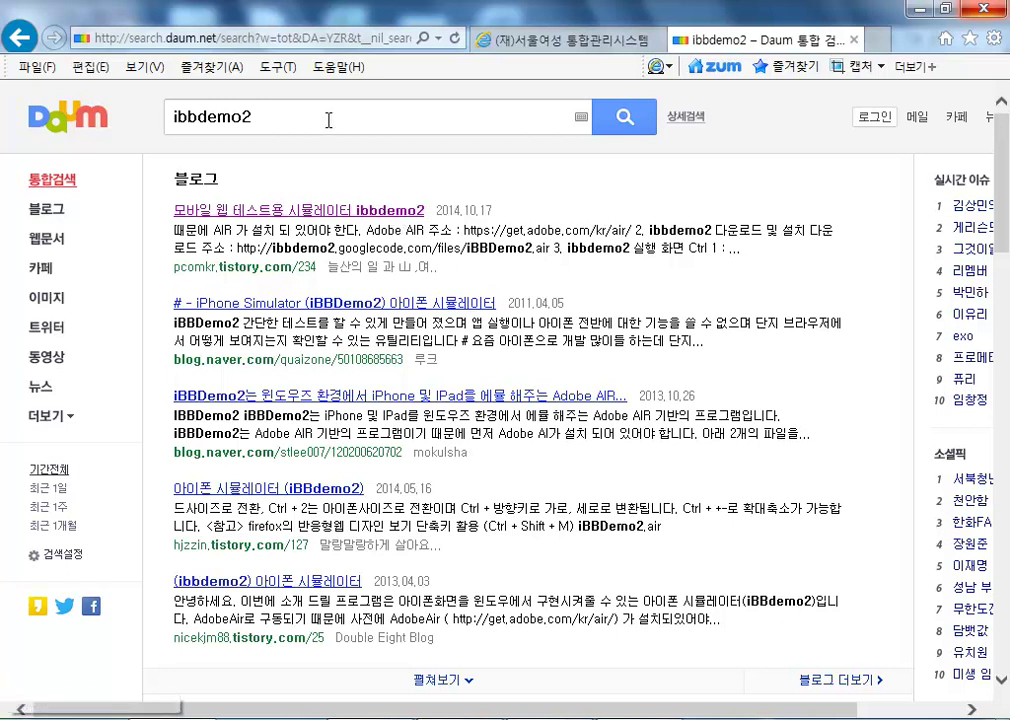
scroll(400, 480, down, 15)
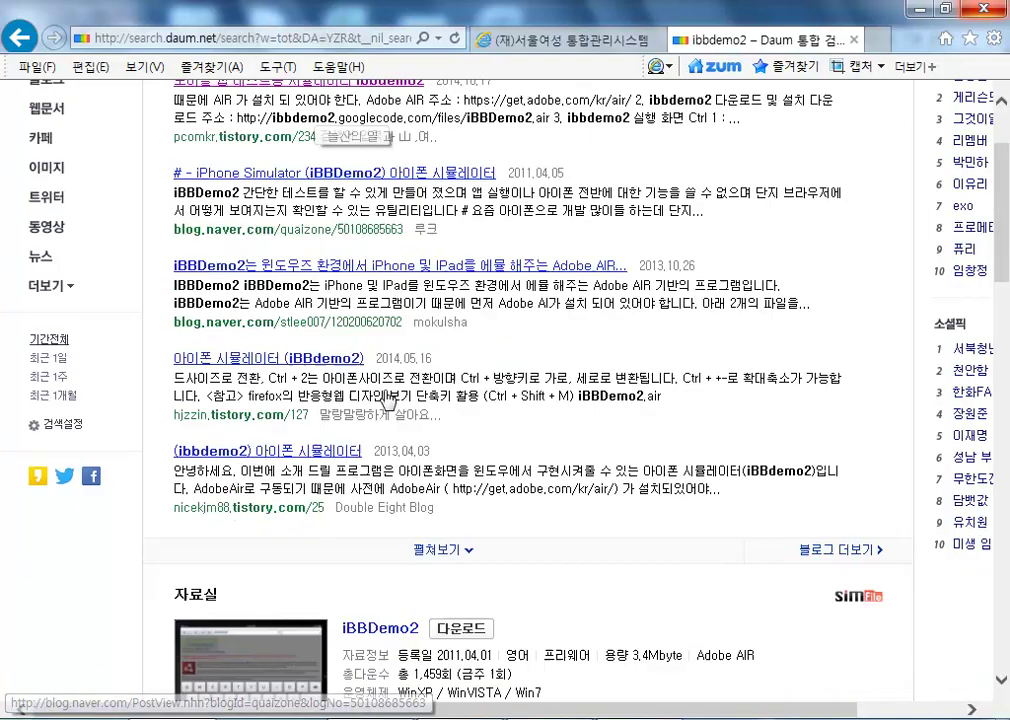